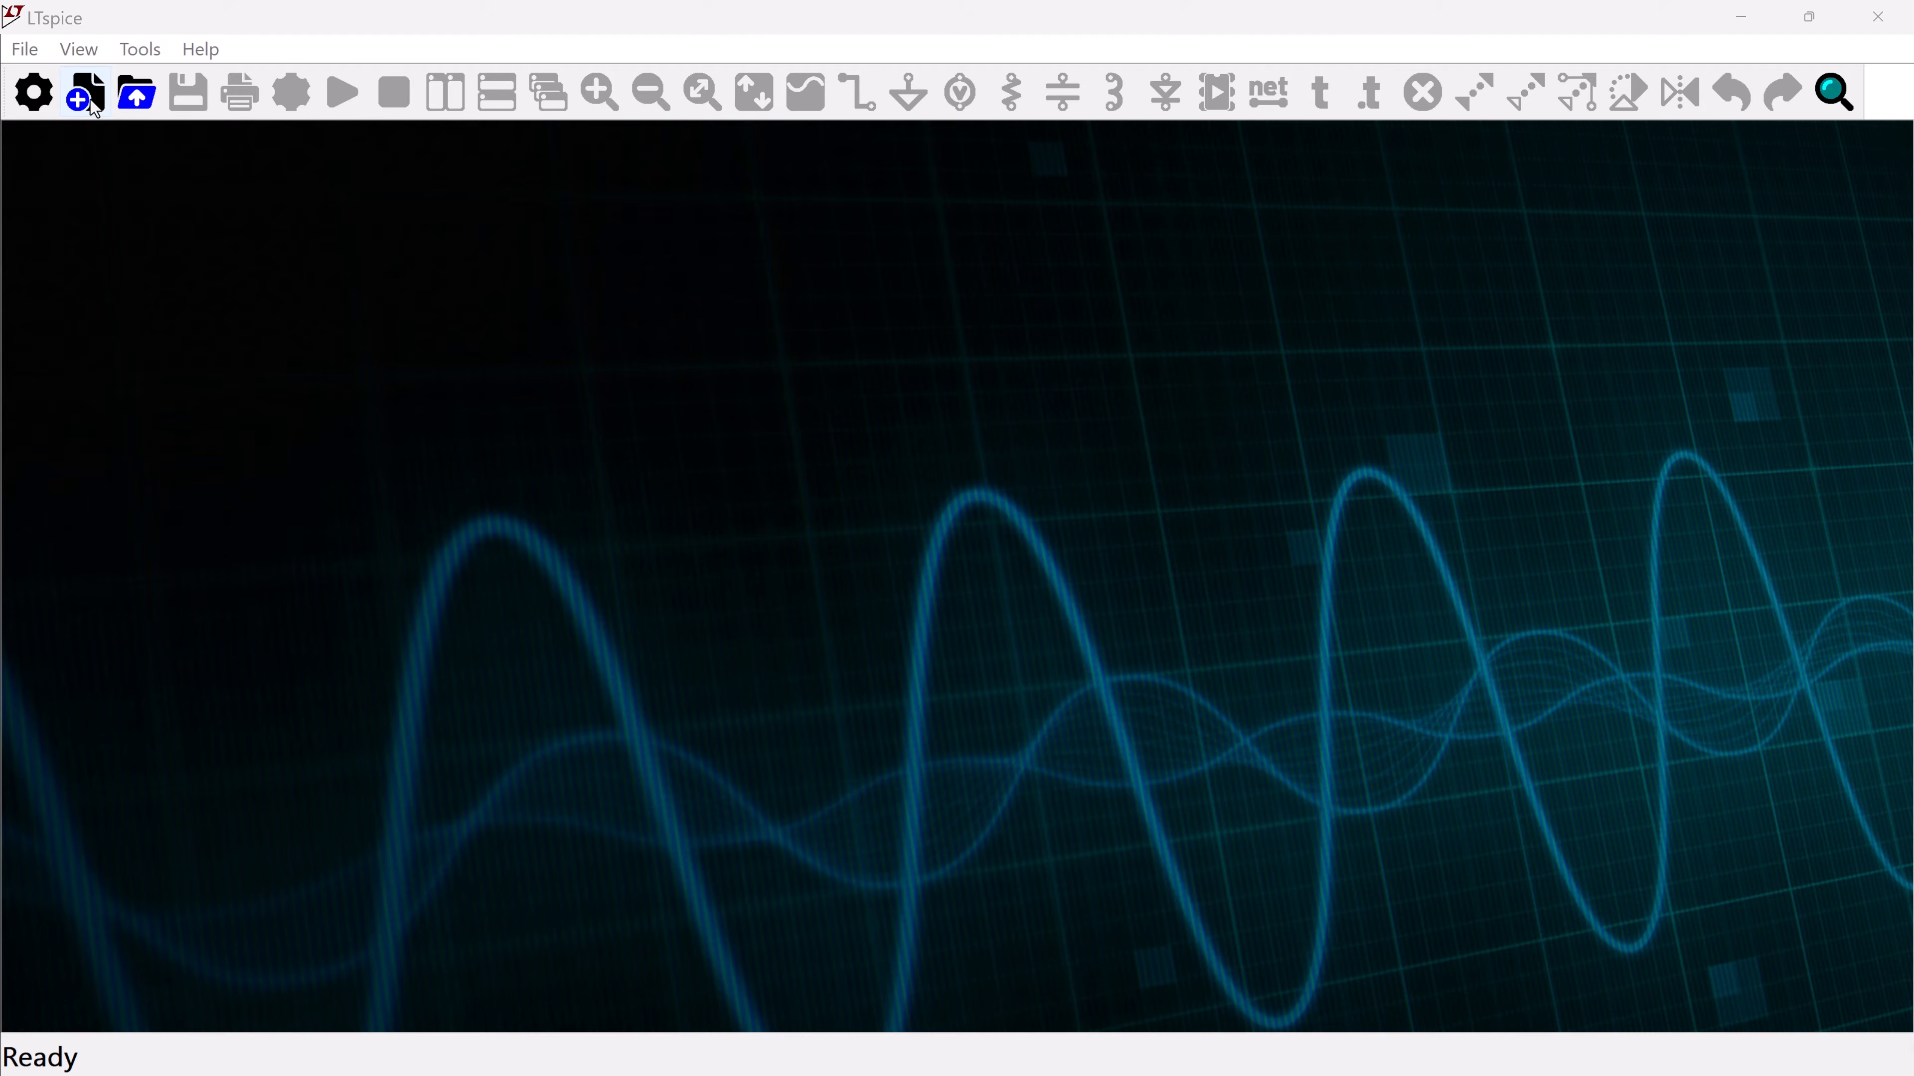
Create a new schematic and place a vertical voltage source V1 on the left side of the circuit
click(88, 94)
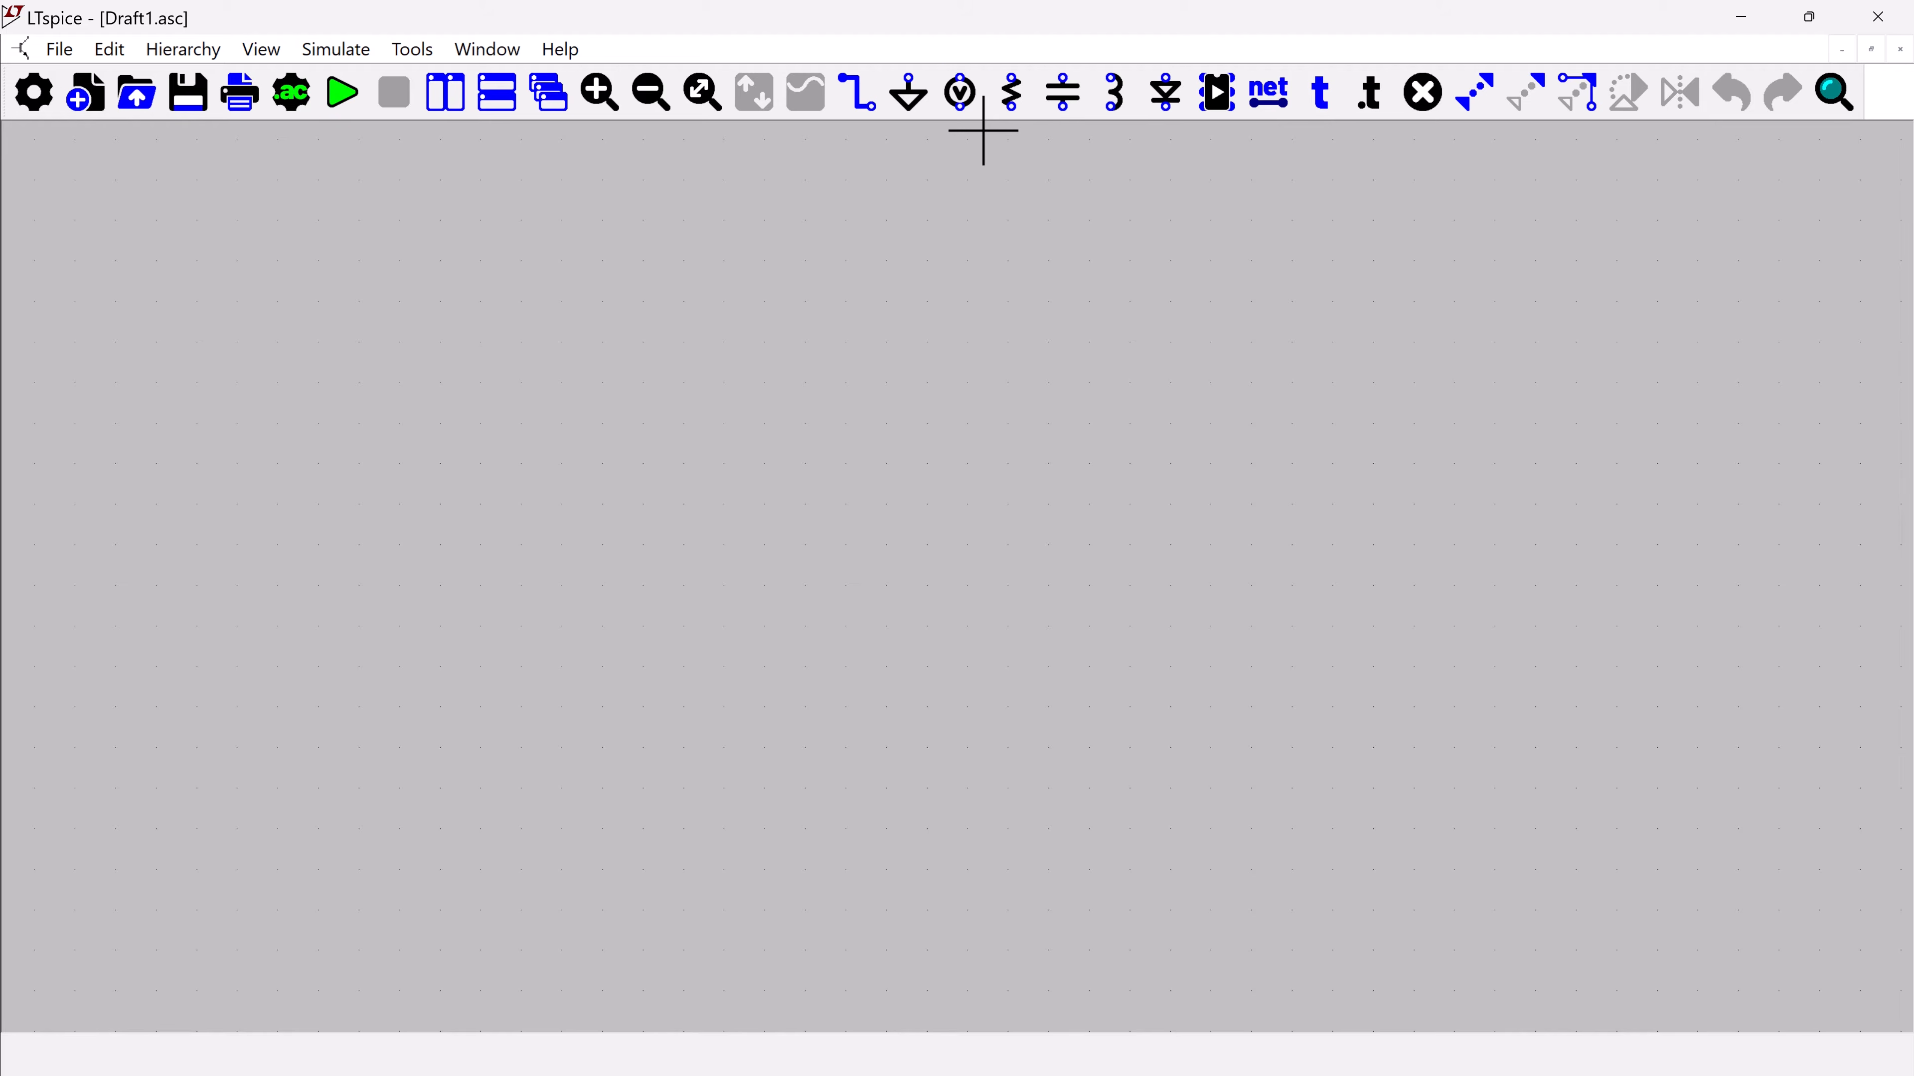
click(963, 102)
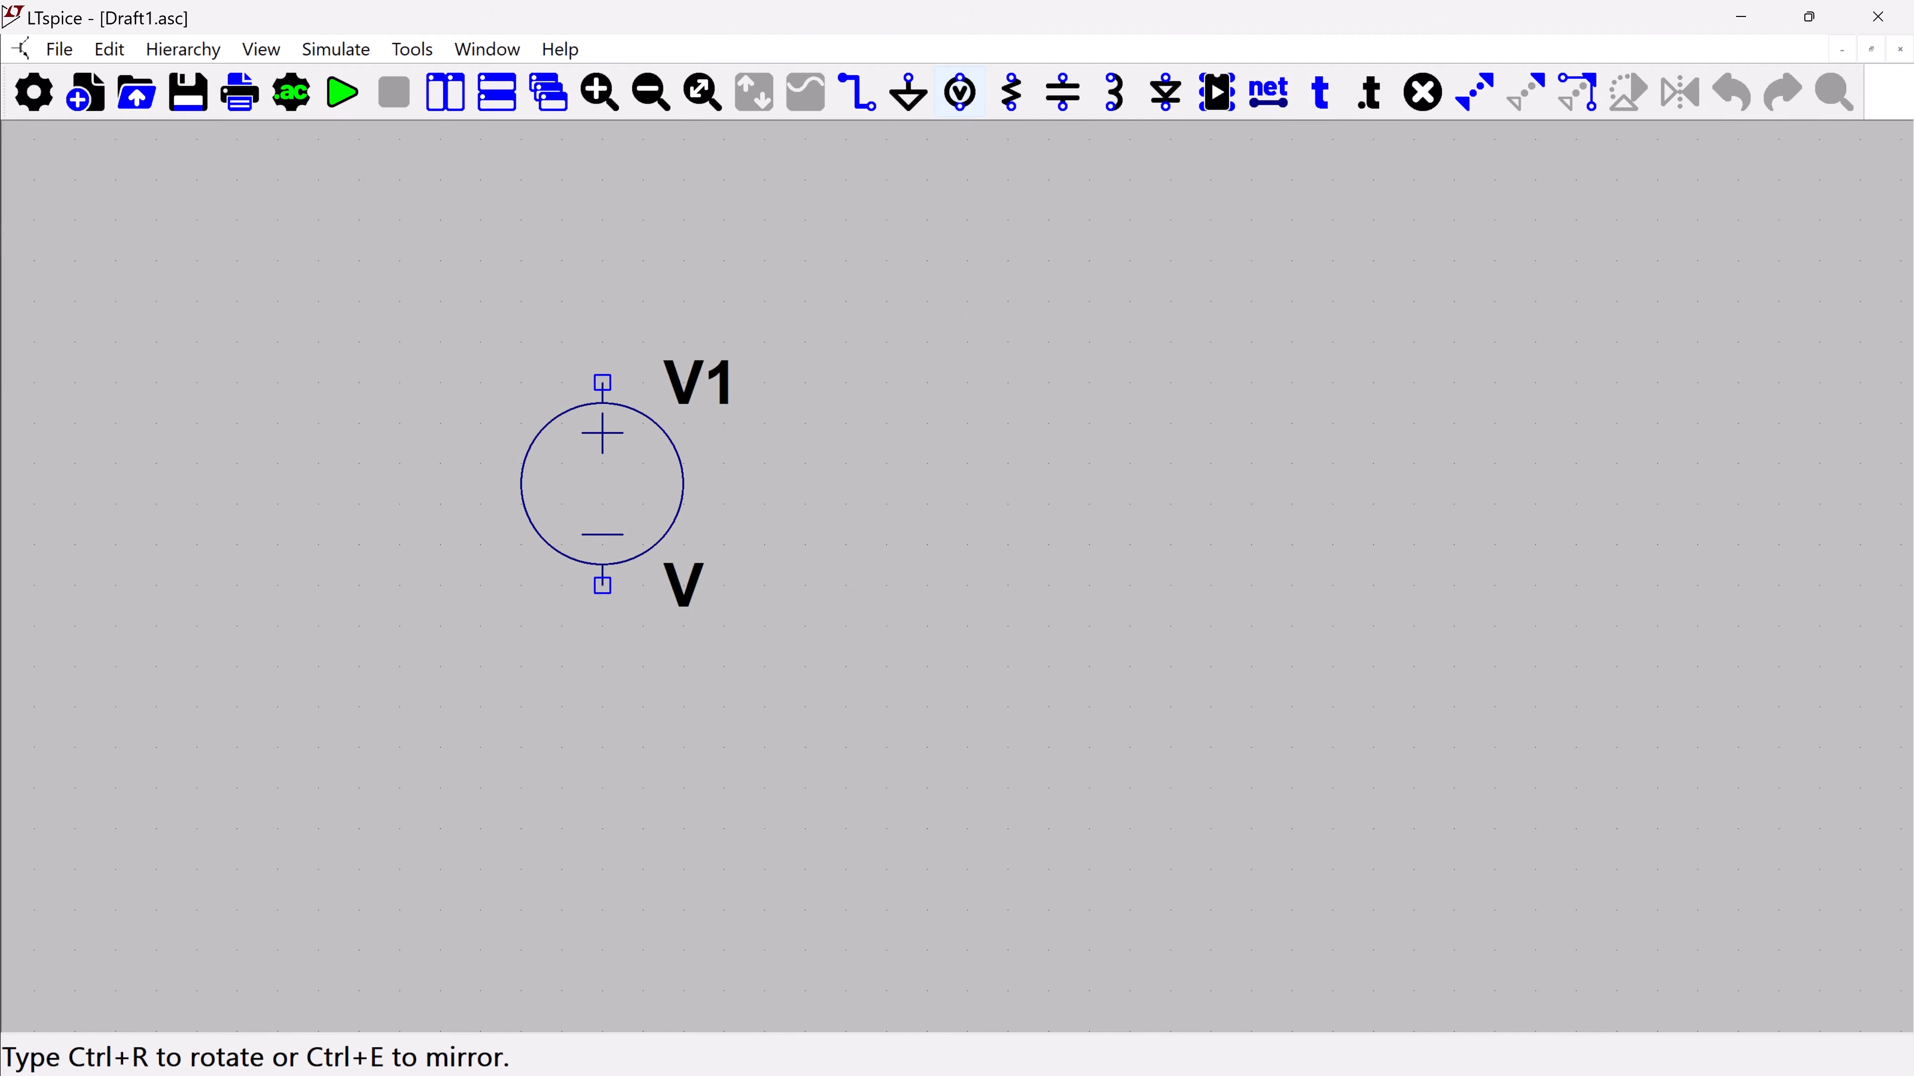
click(643, 463)
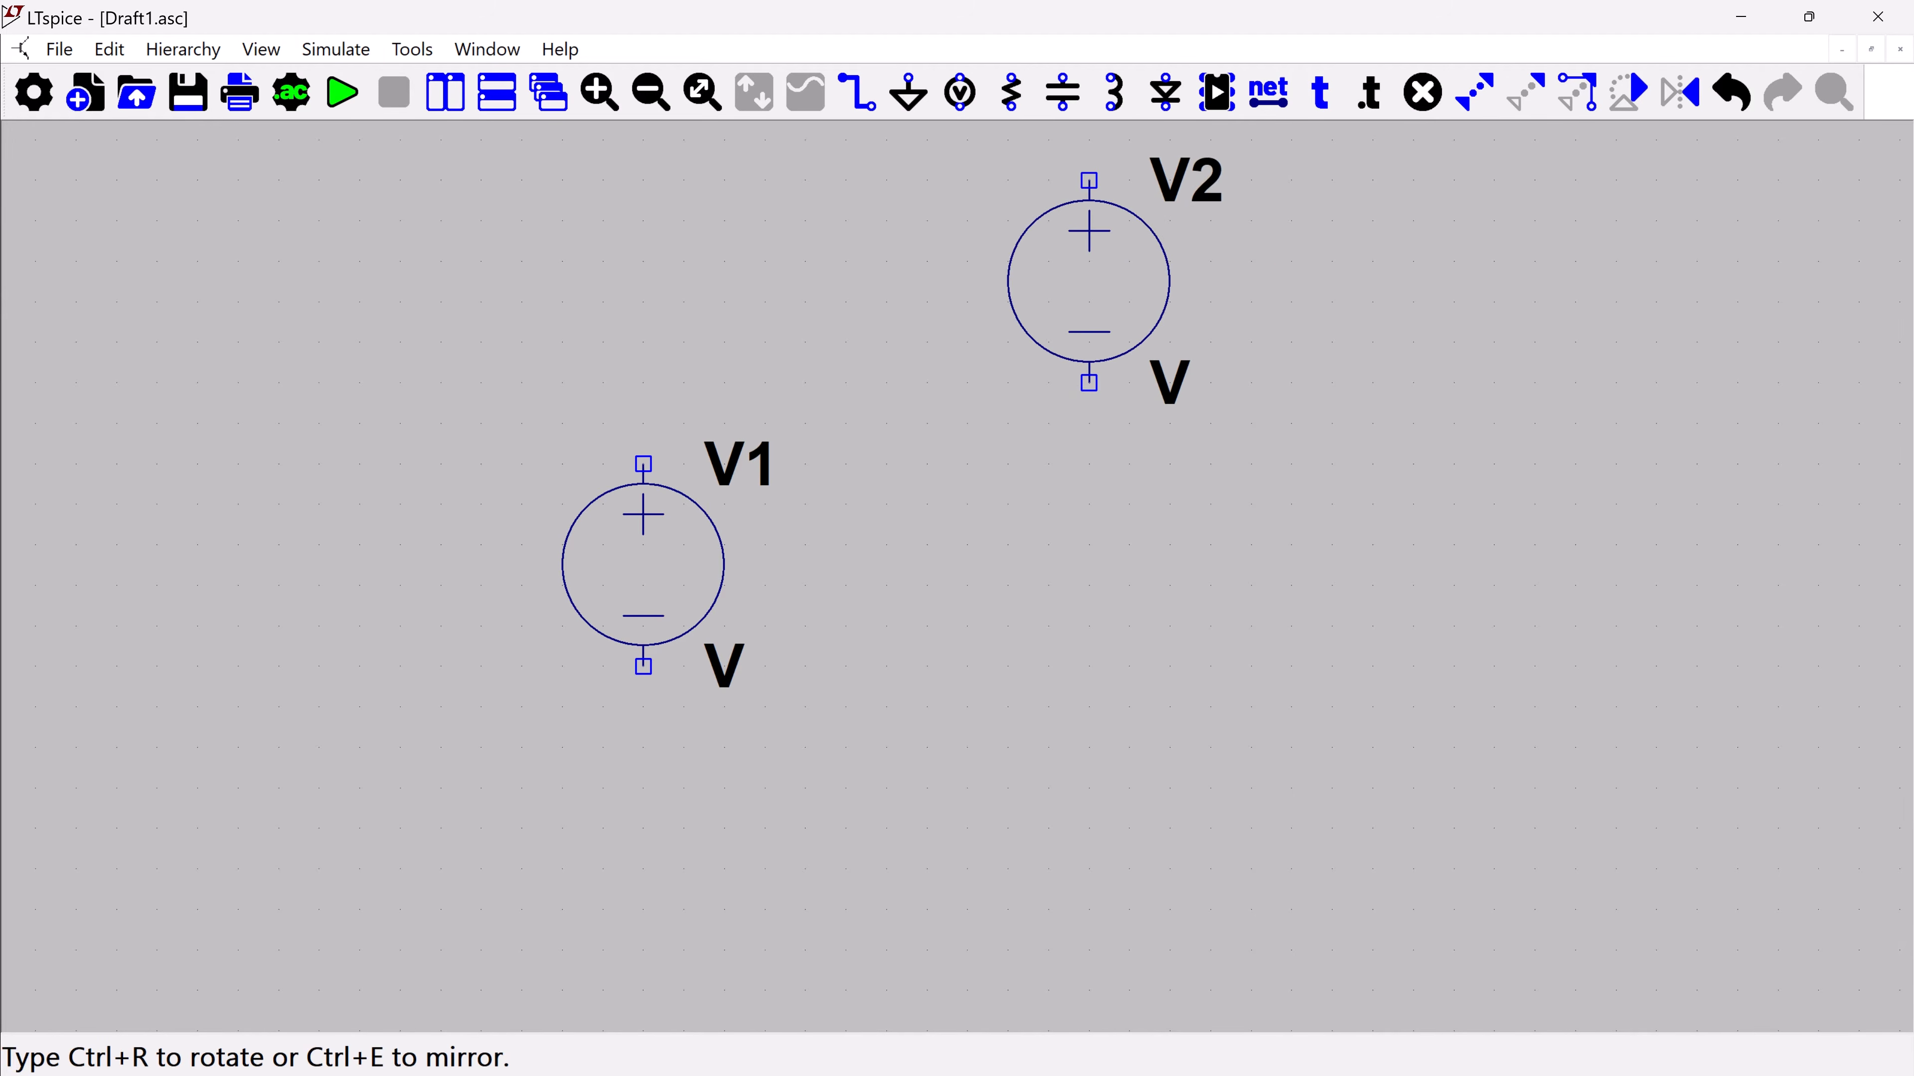
key(Escape)
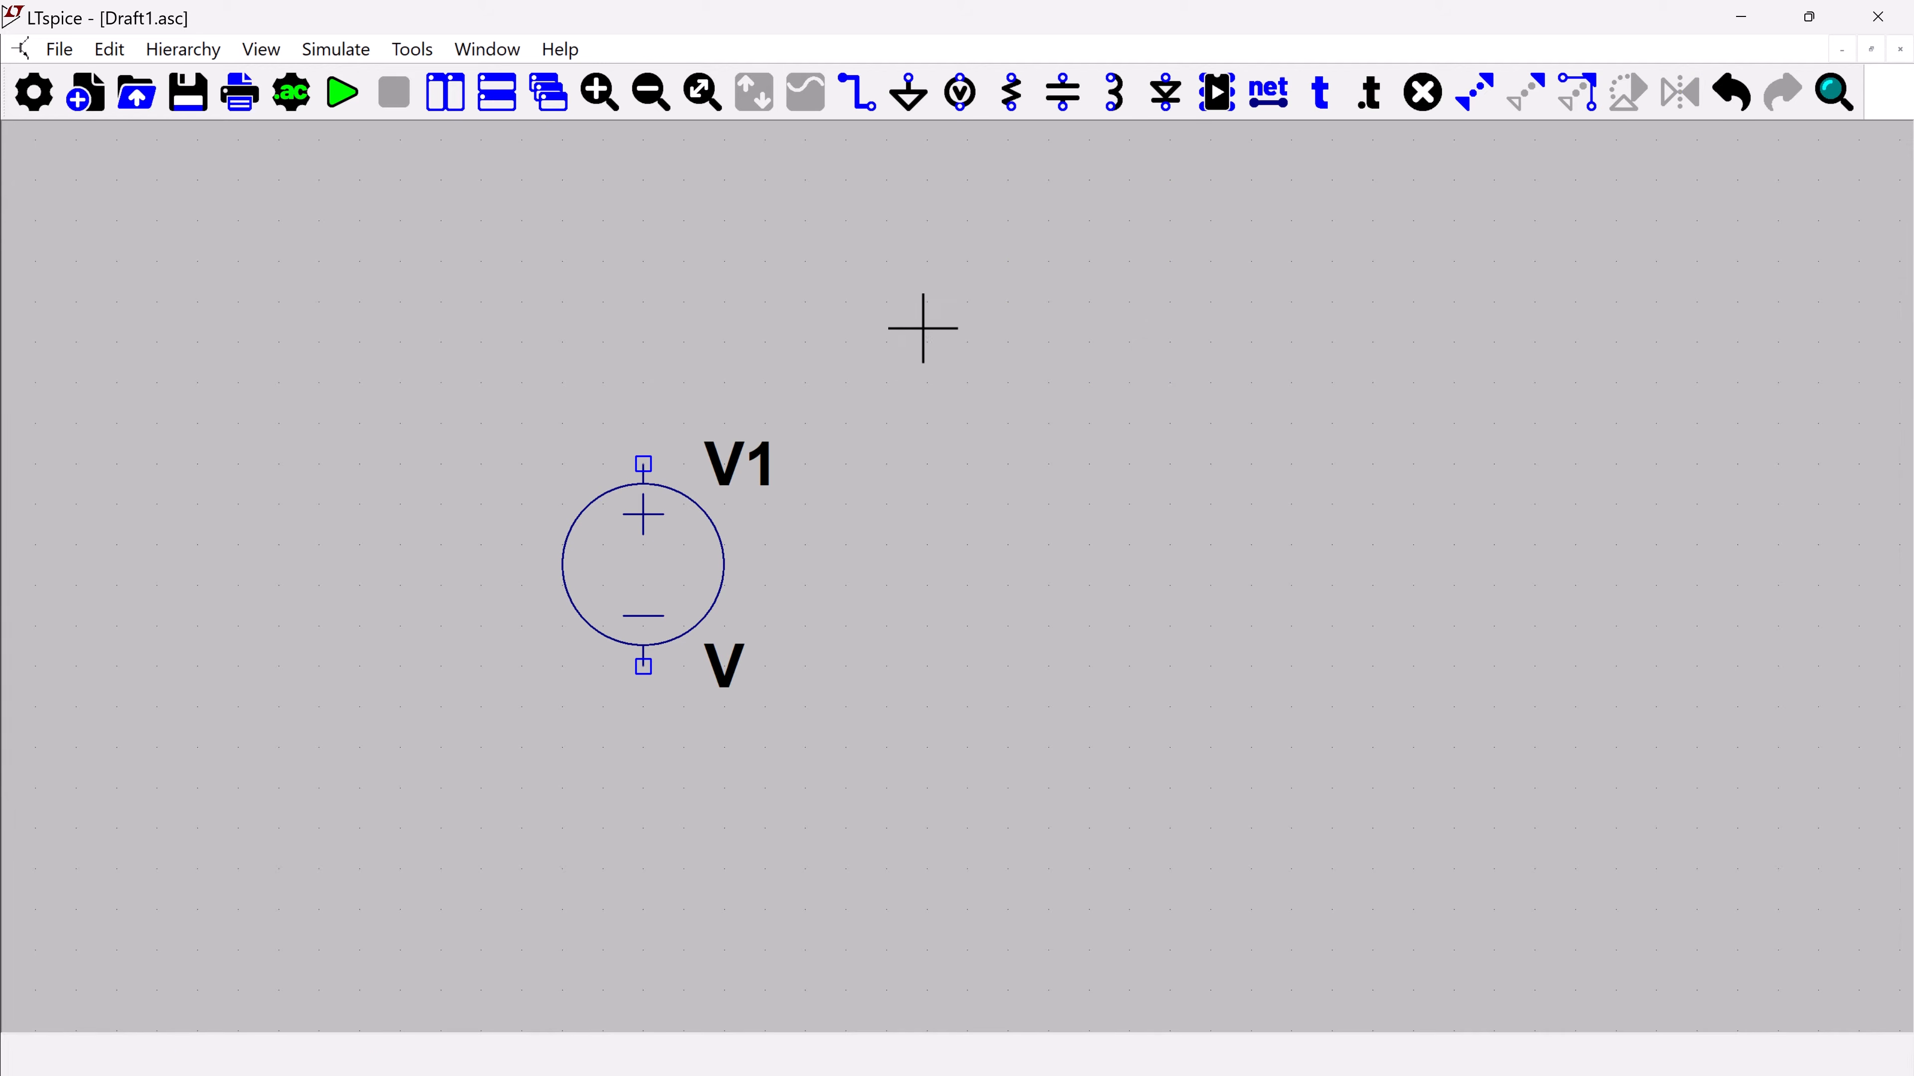
Place resistor R1 above and to the right of V1, rotated to lie horizontally with its name above it
click(1023, 100)
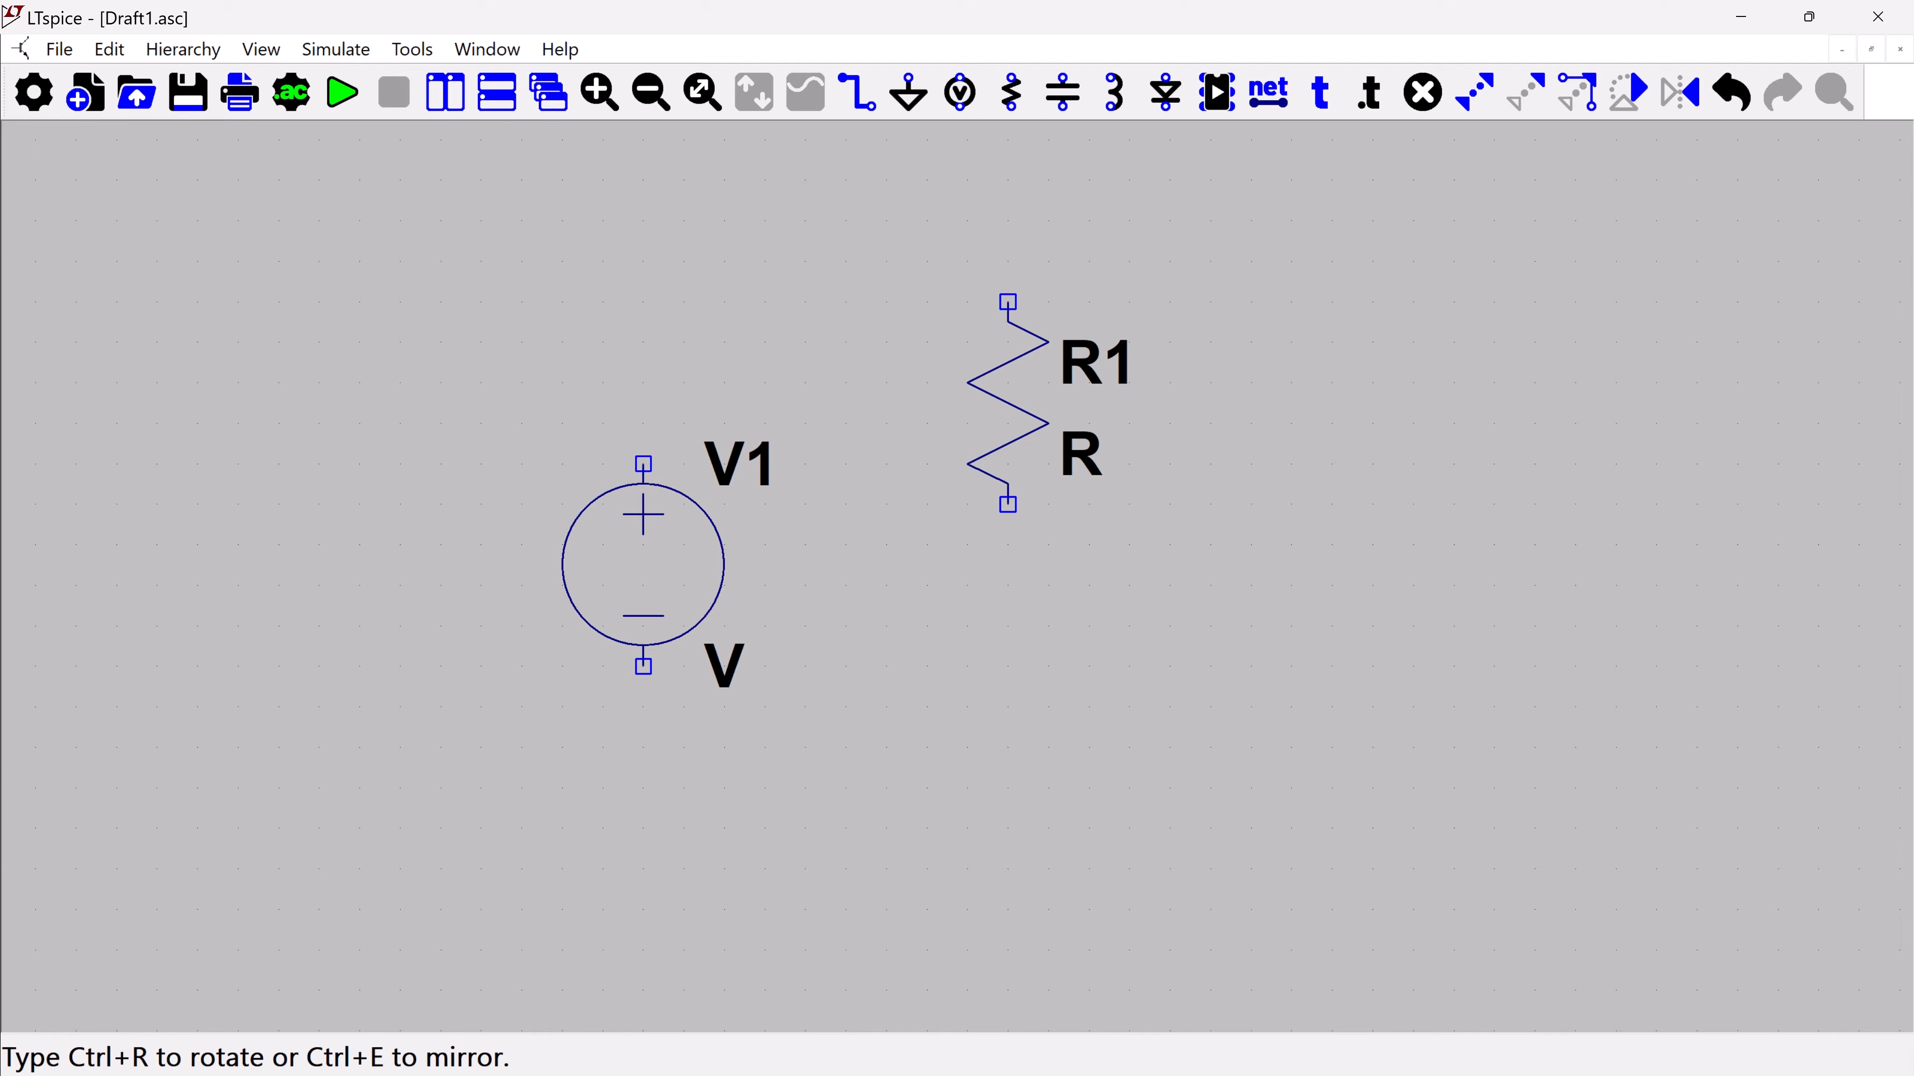
key(ctrl+r)
key(ctrl+r)
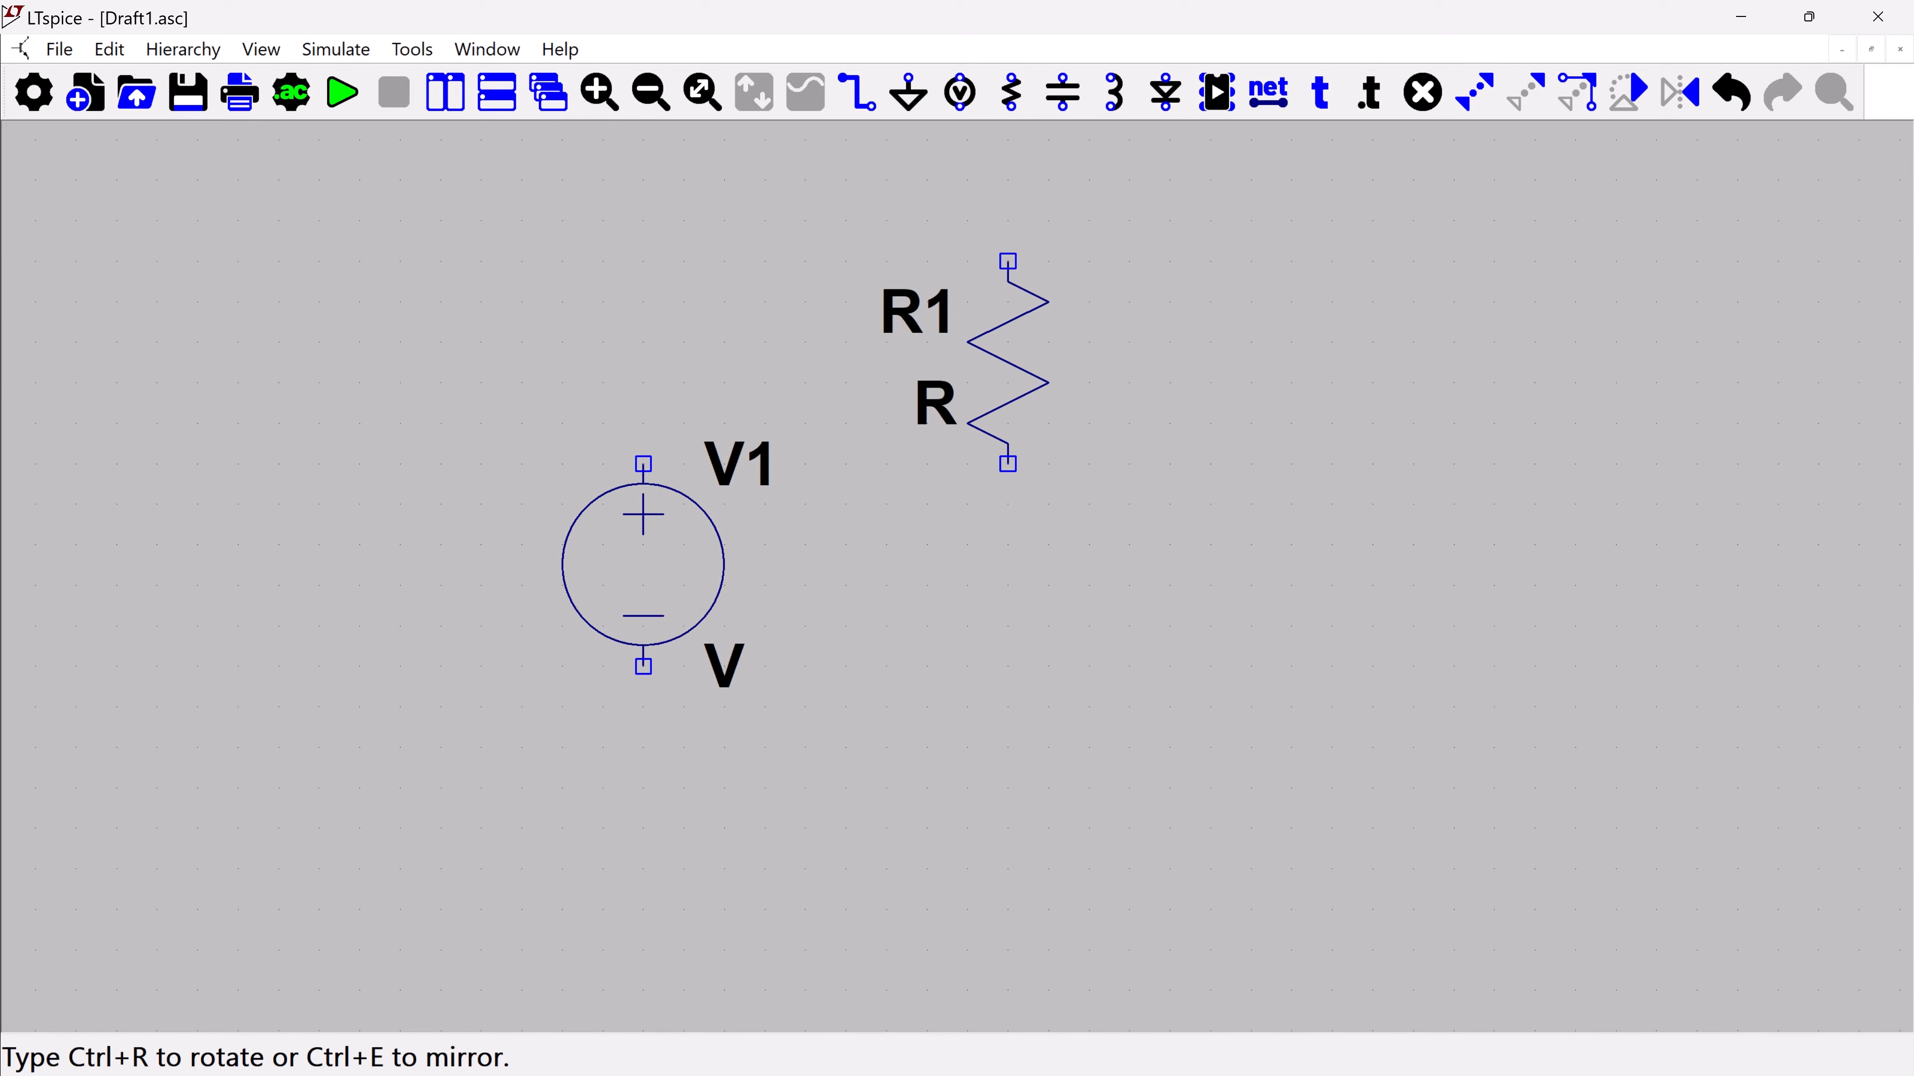
key(ctrl+r)
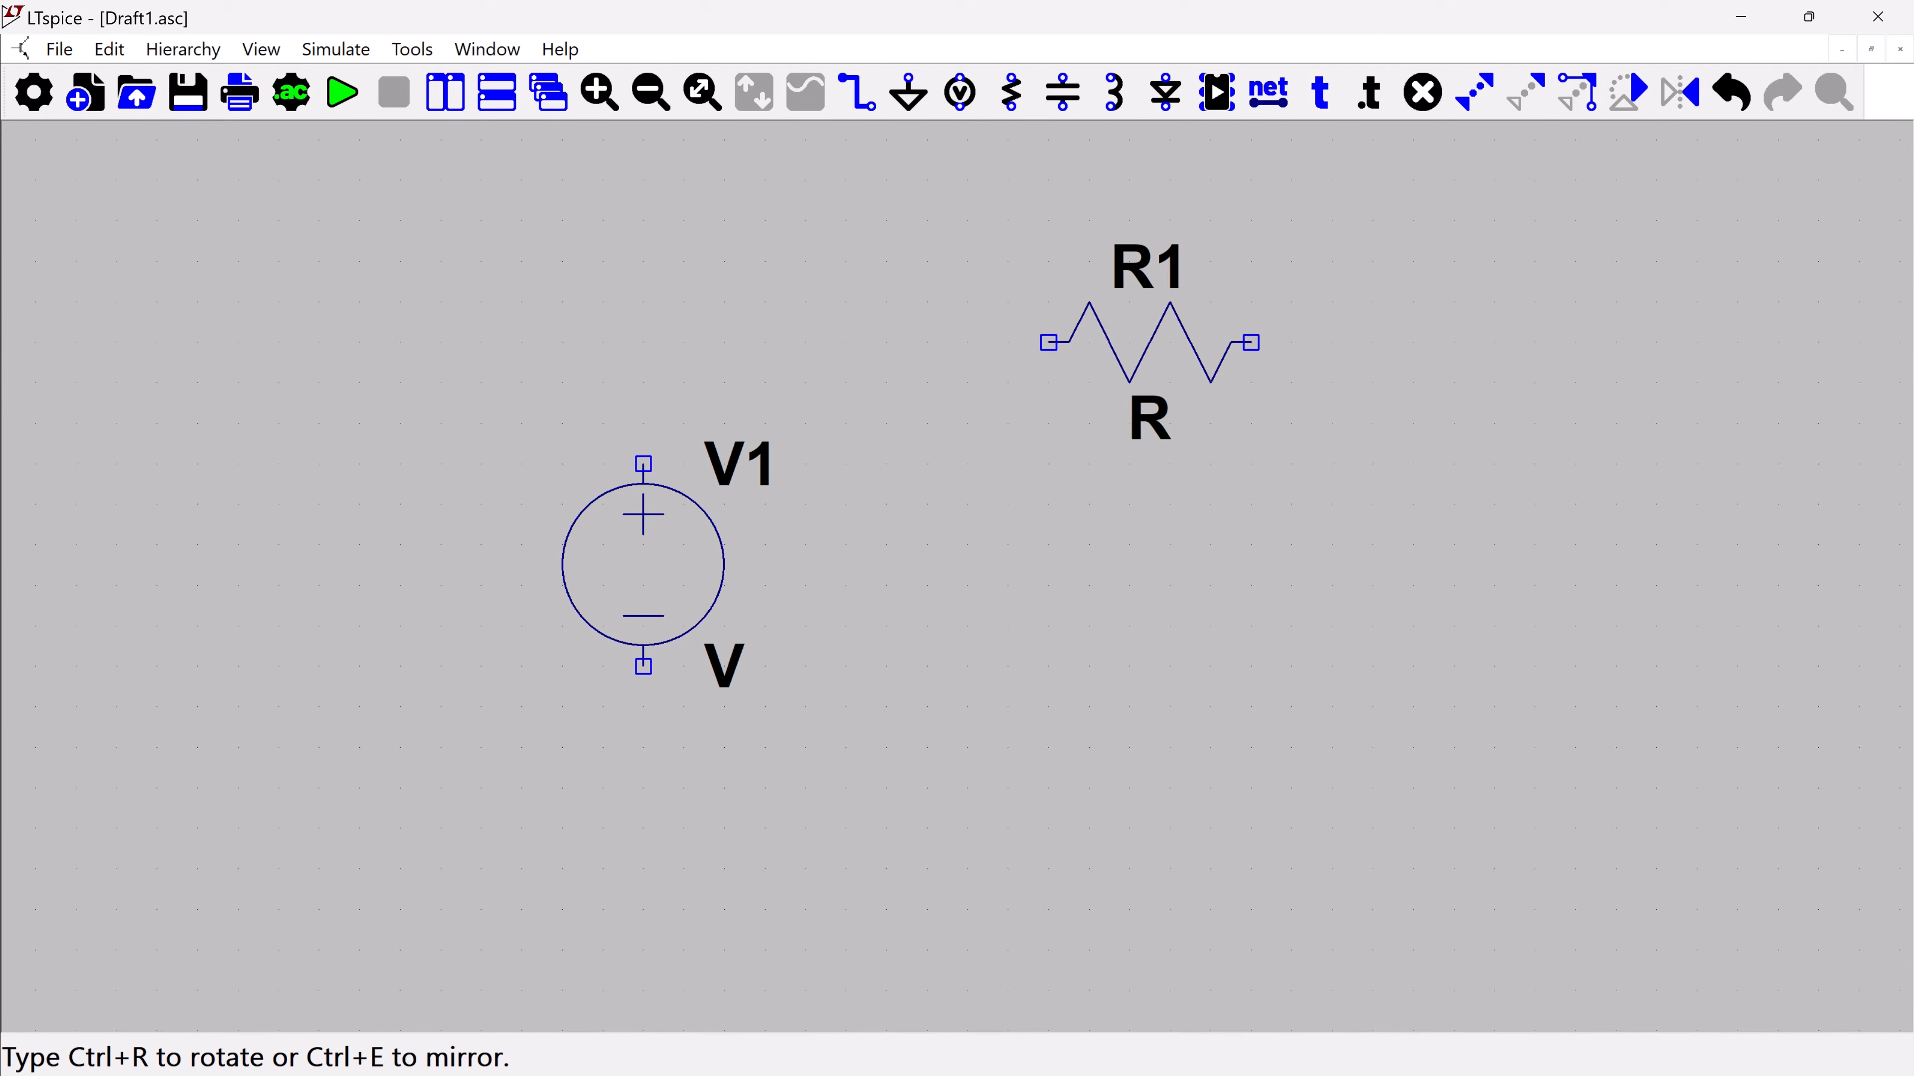
click(1629, 92)
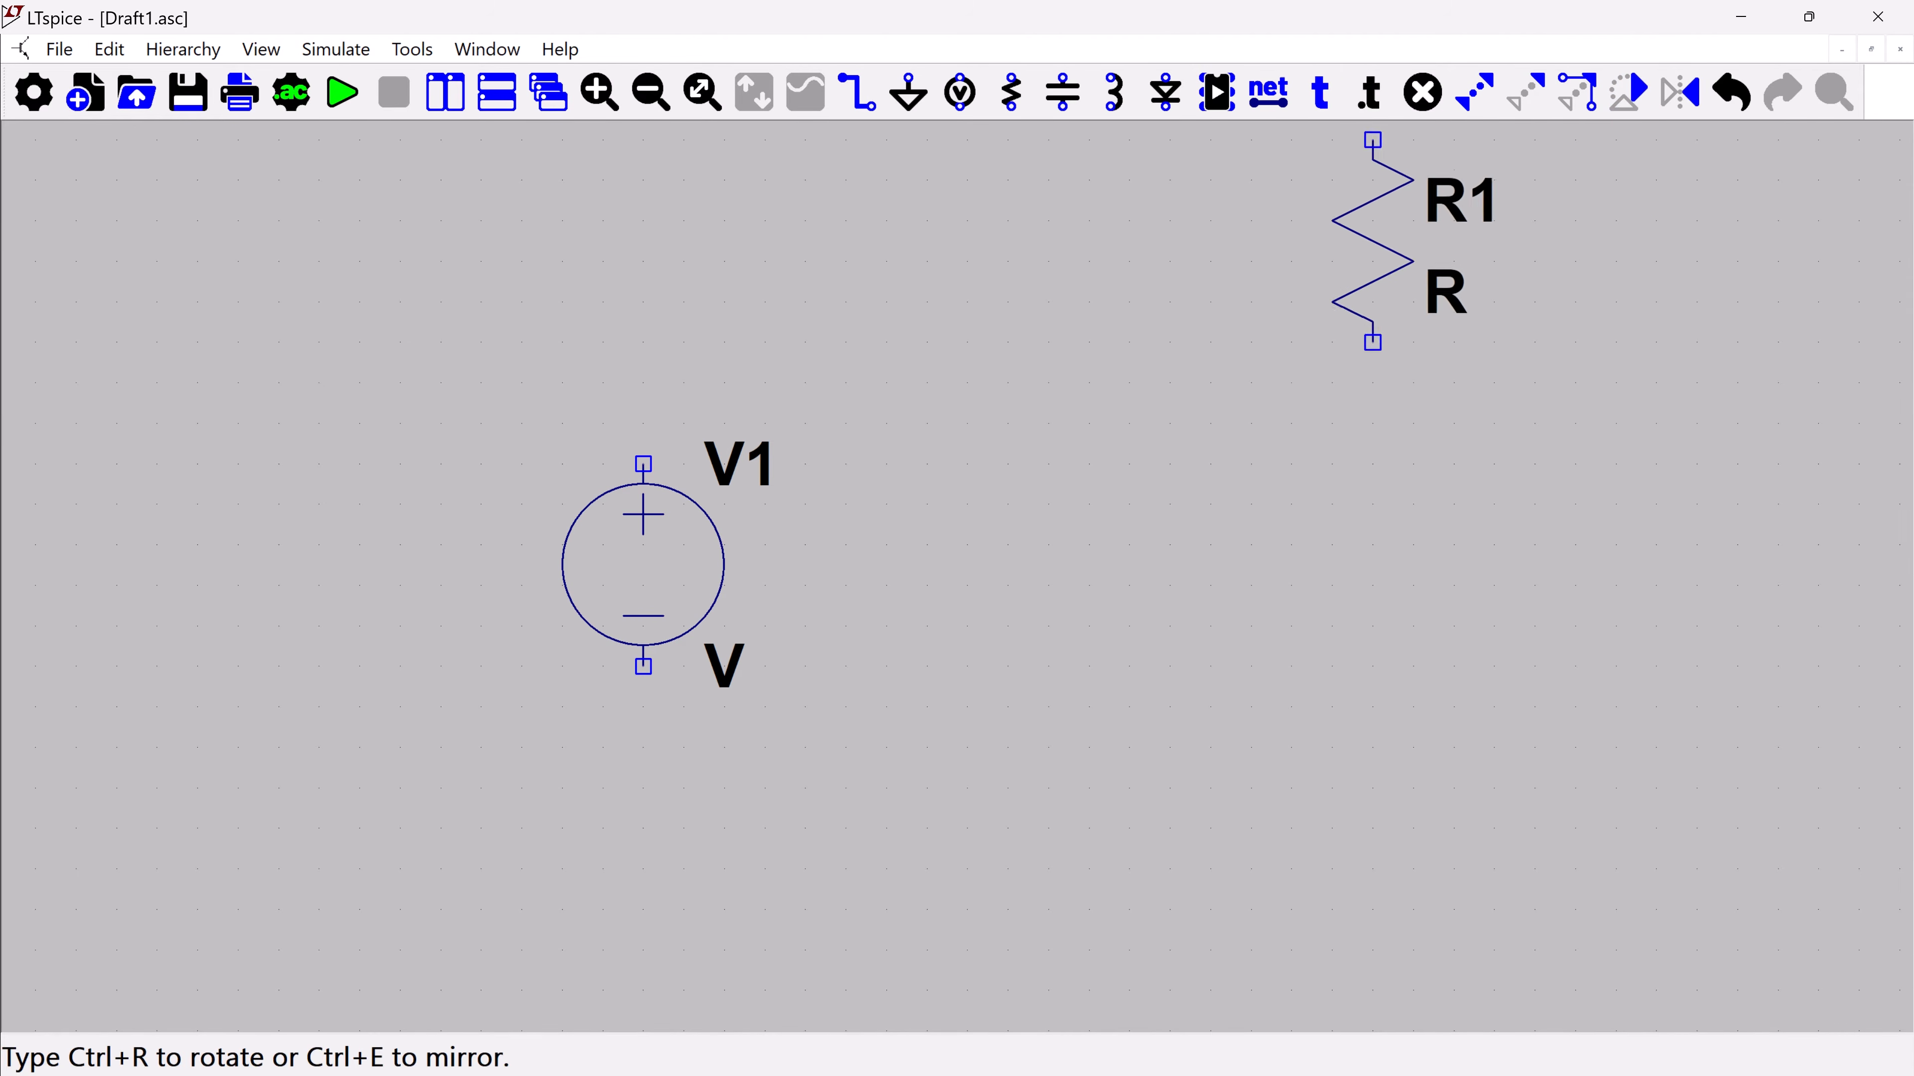
click(1628, 91)
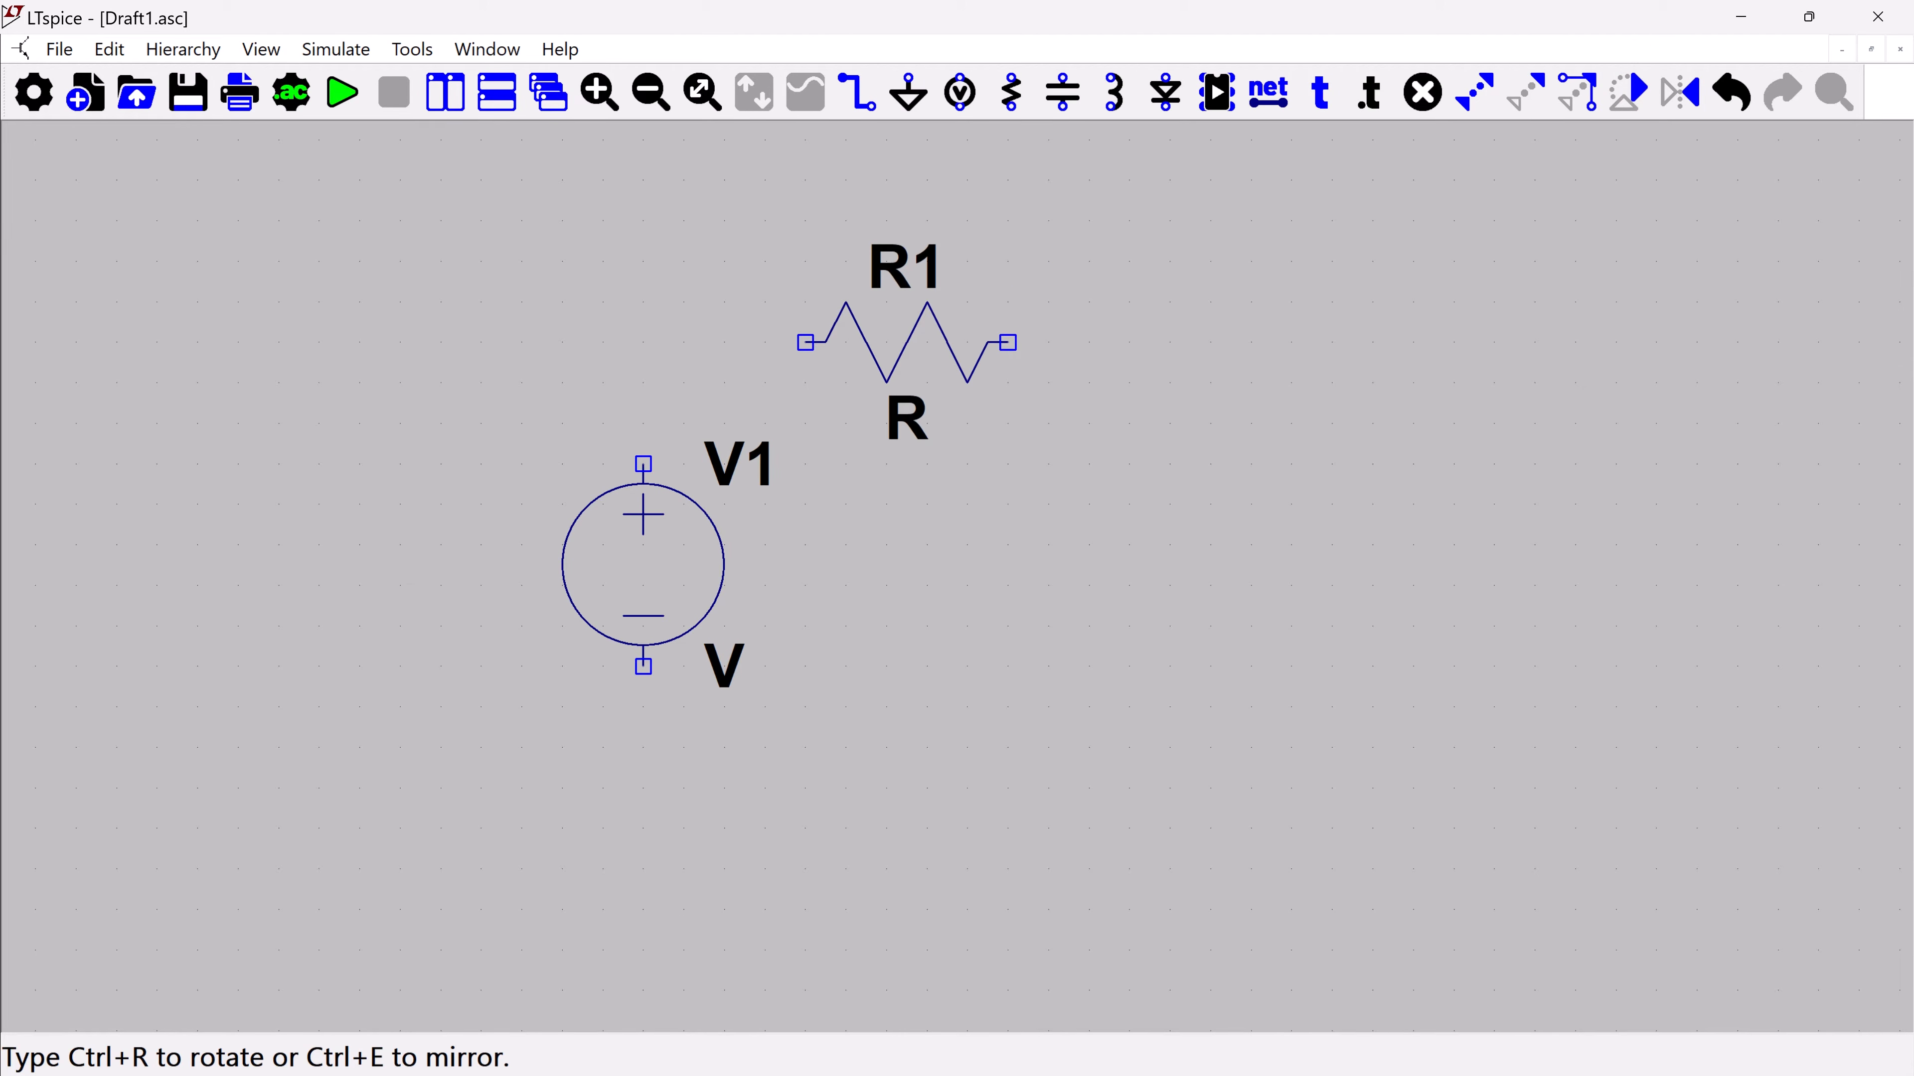
click(908, 343)
key(Escape)
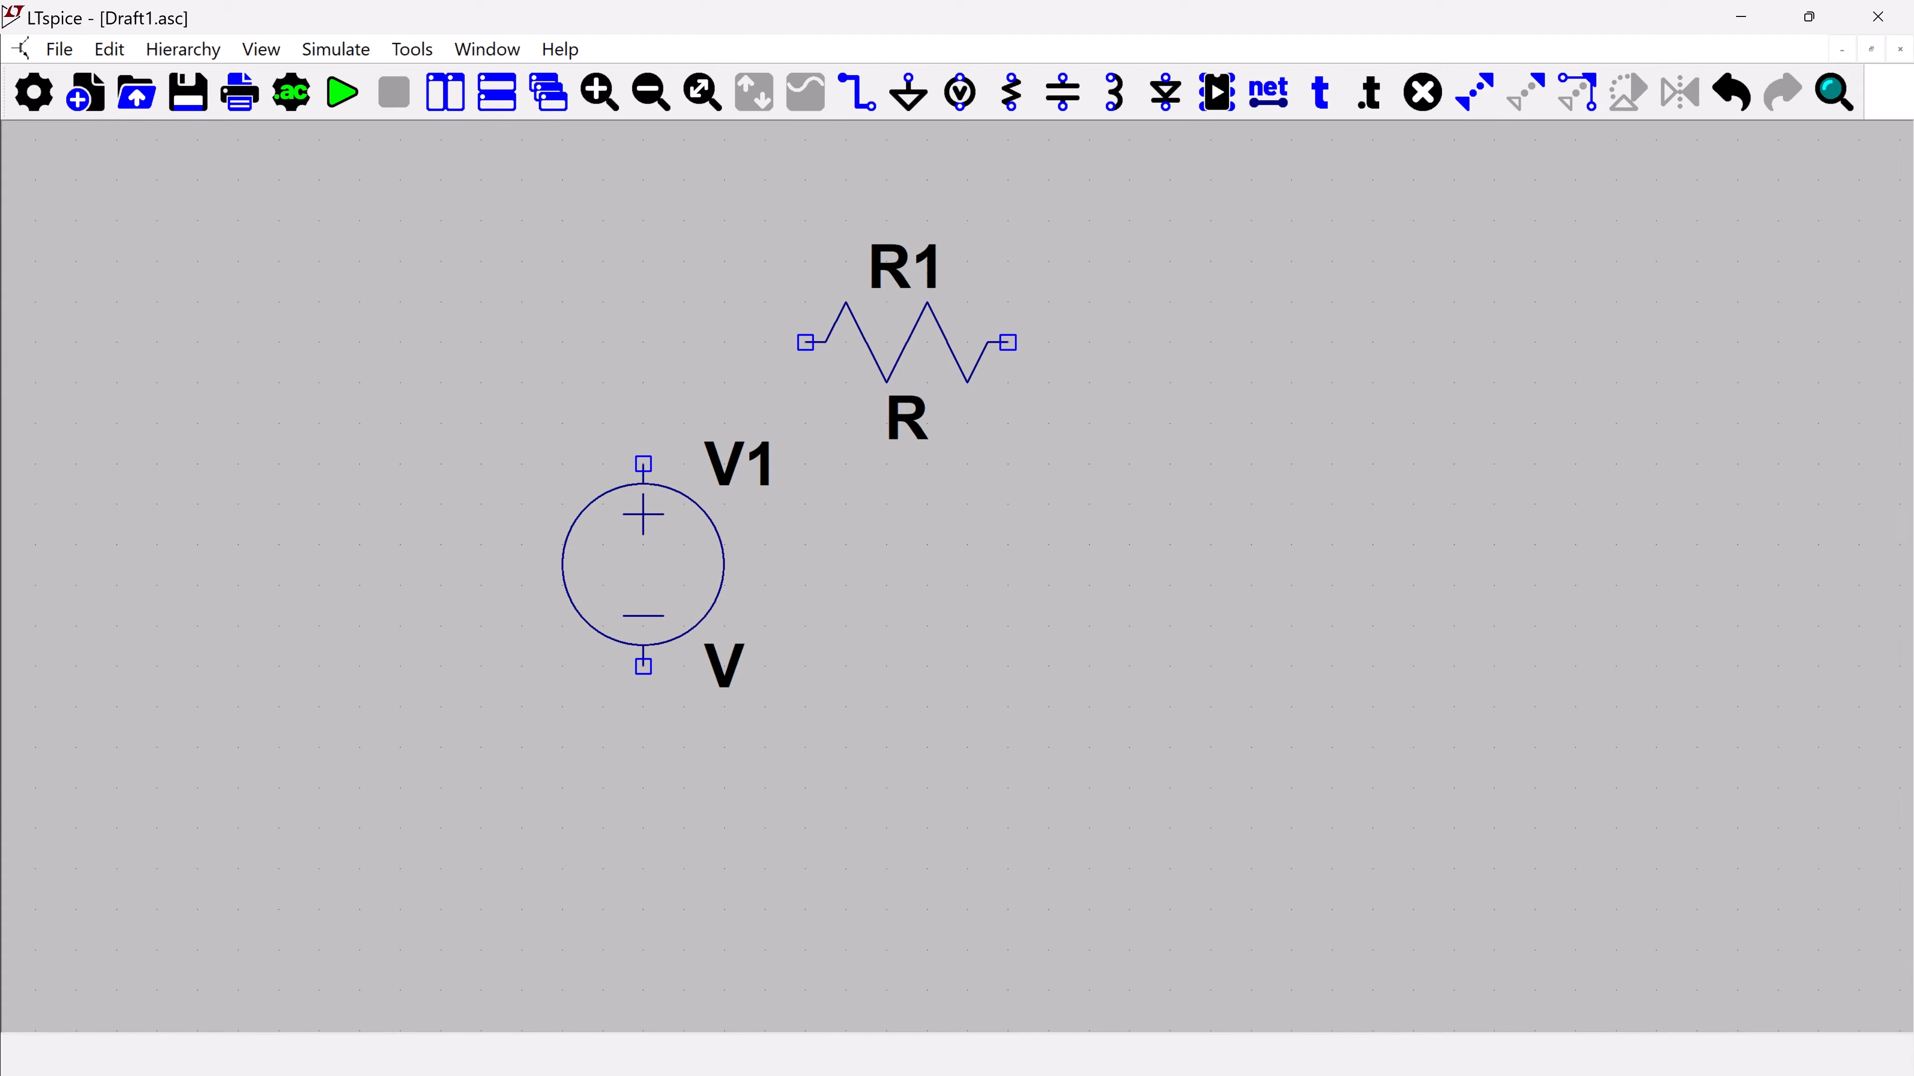
Place a vertical capacitor C1 below and to the right of resistor R1
click(1082, 104)
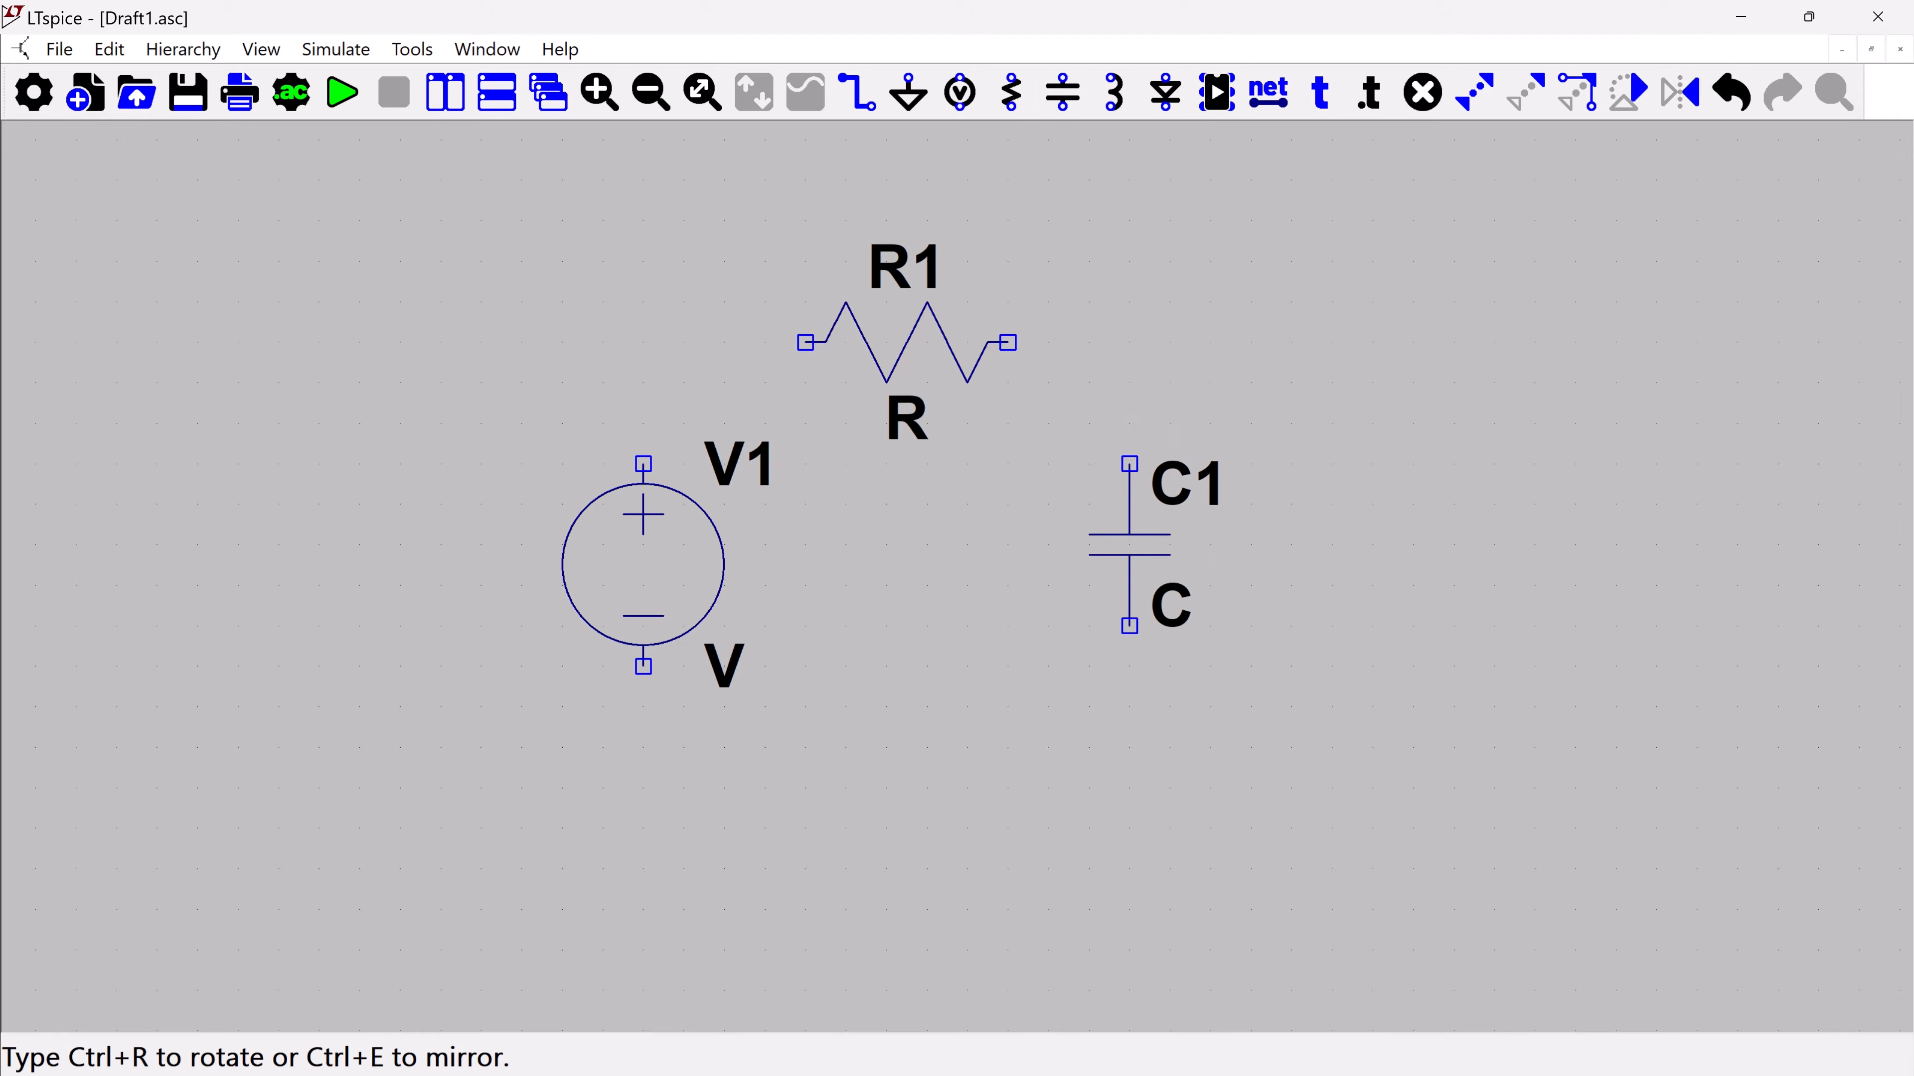
click(1130, 465)
key(Escape)
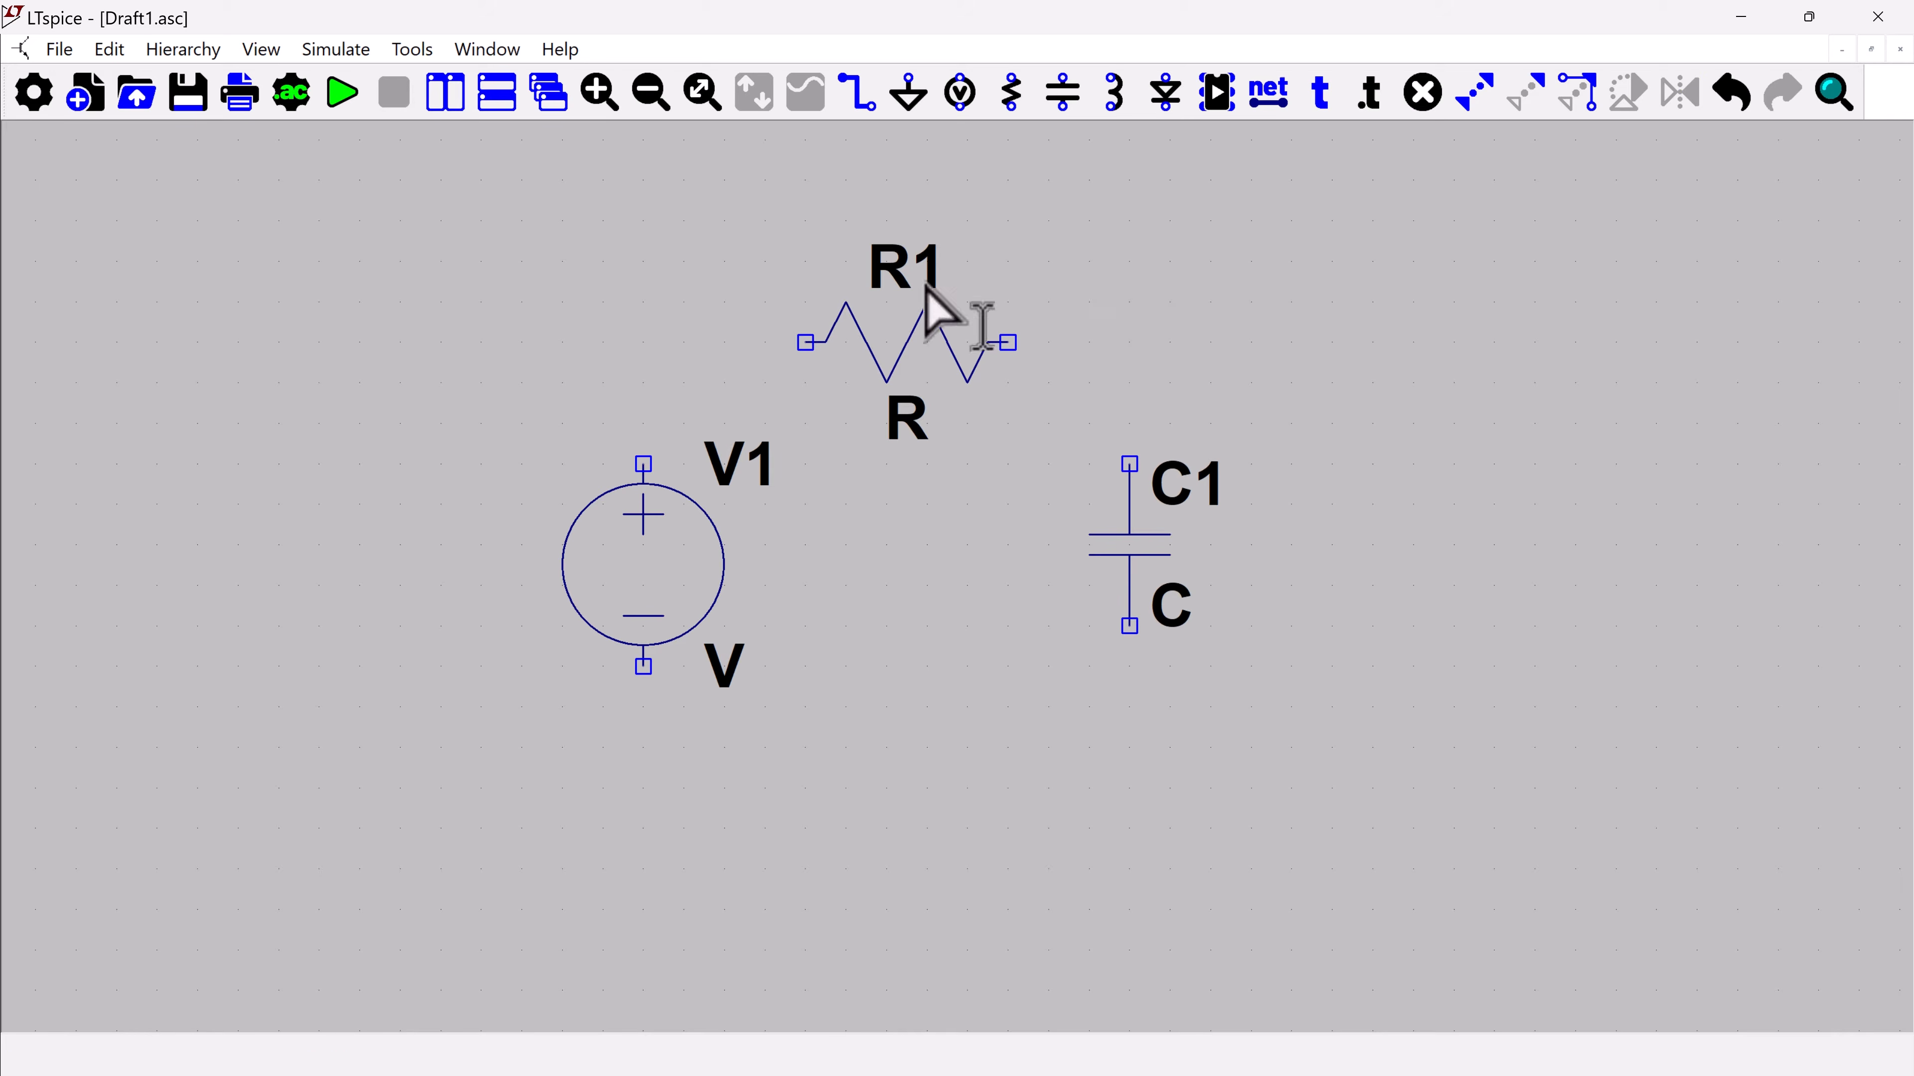
Place two ground symbols level with each other, one below V1 and one below C1
click(909, 92)
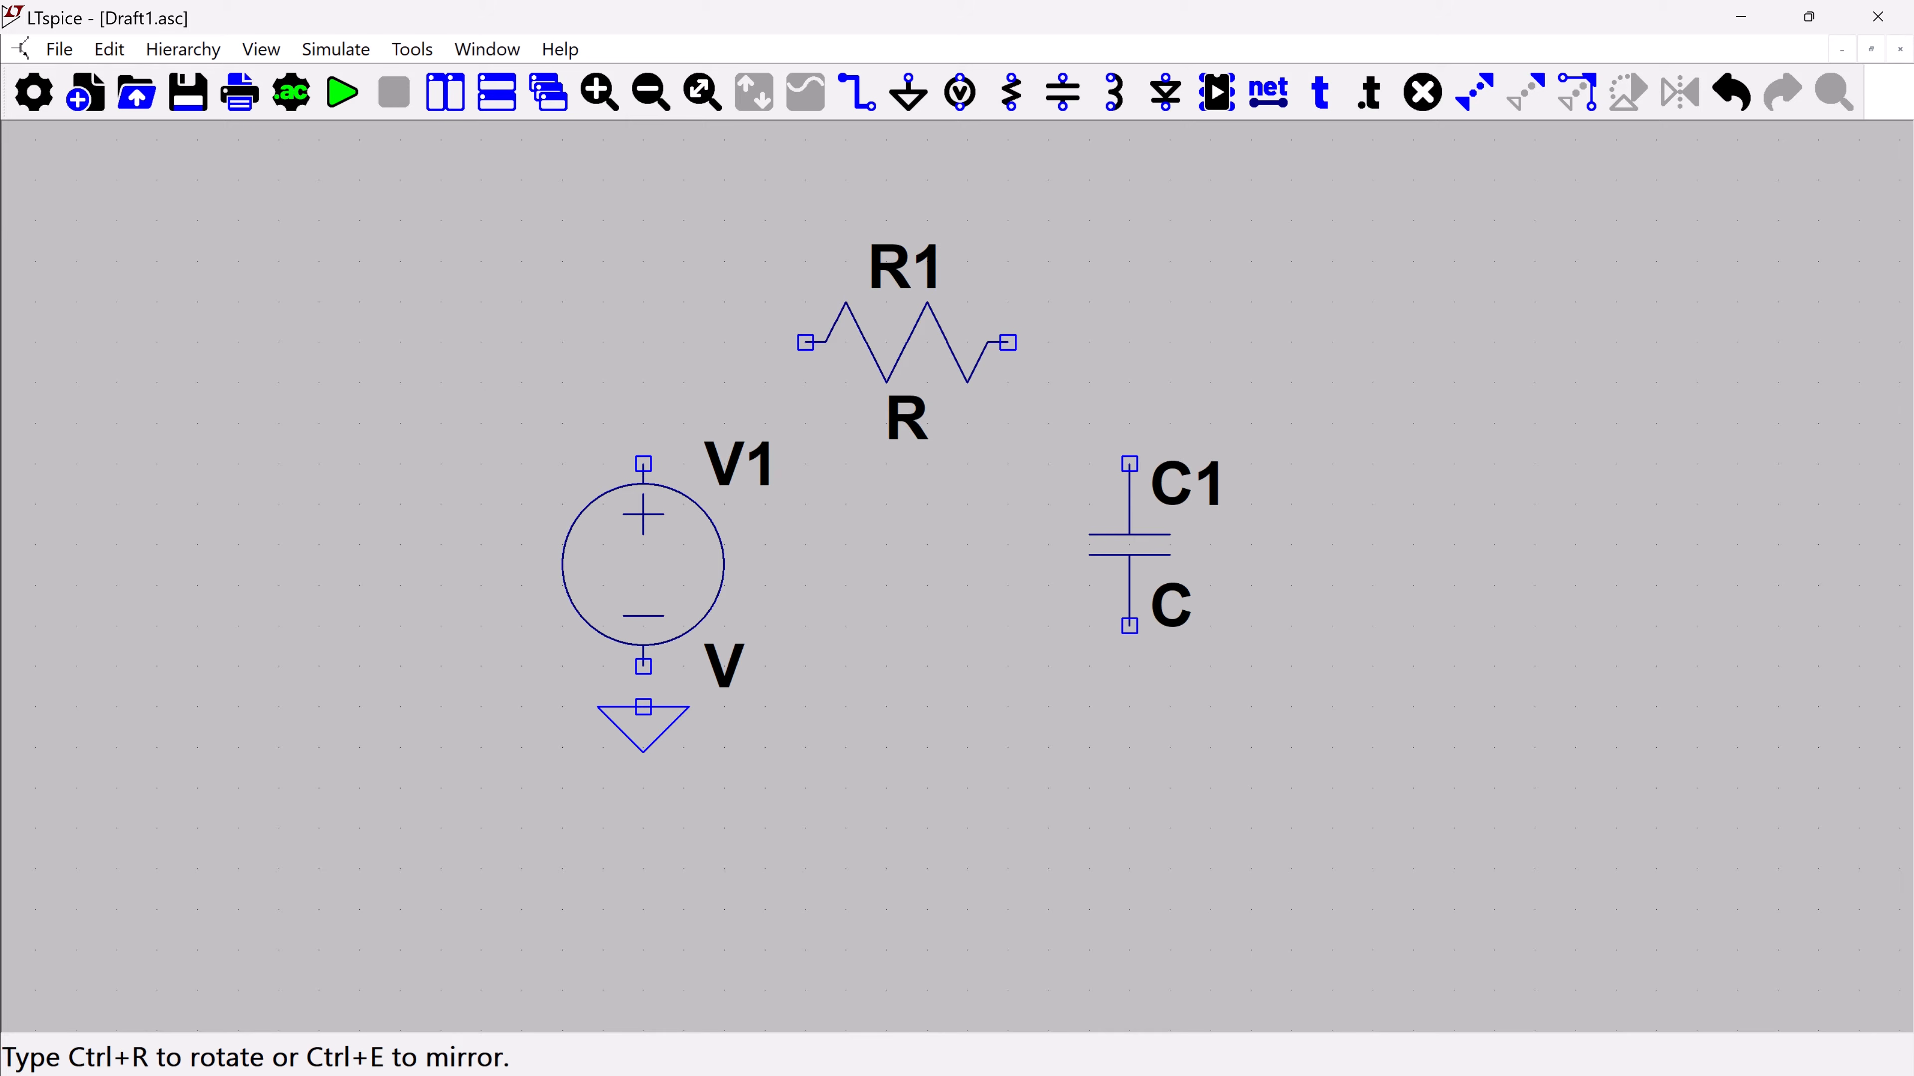
click(643, 708)
click(1129, 707)
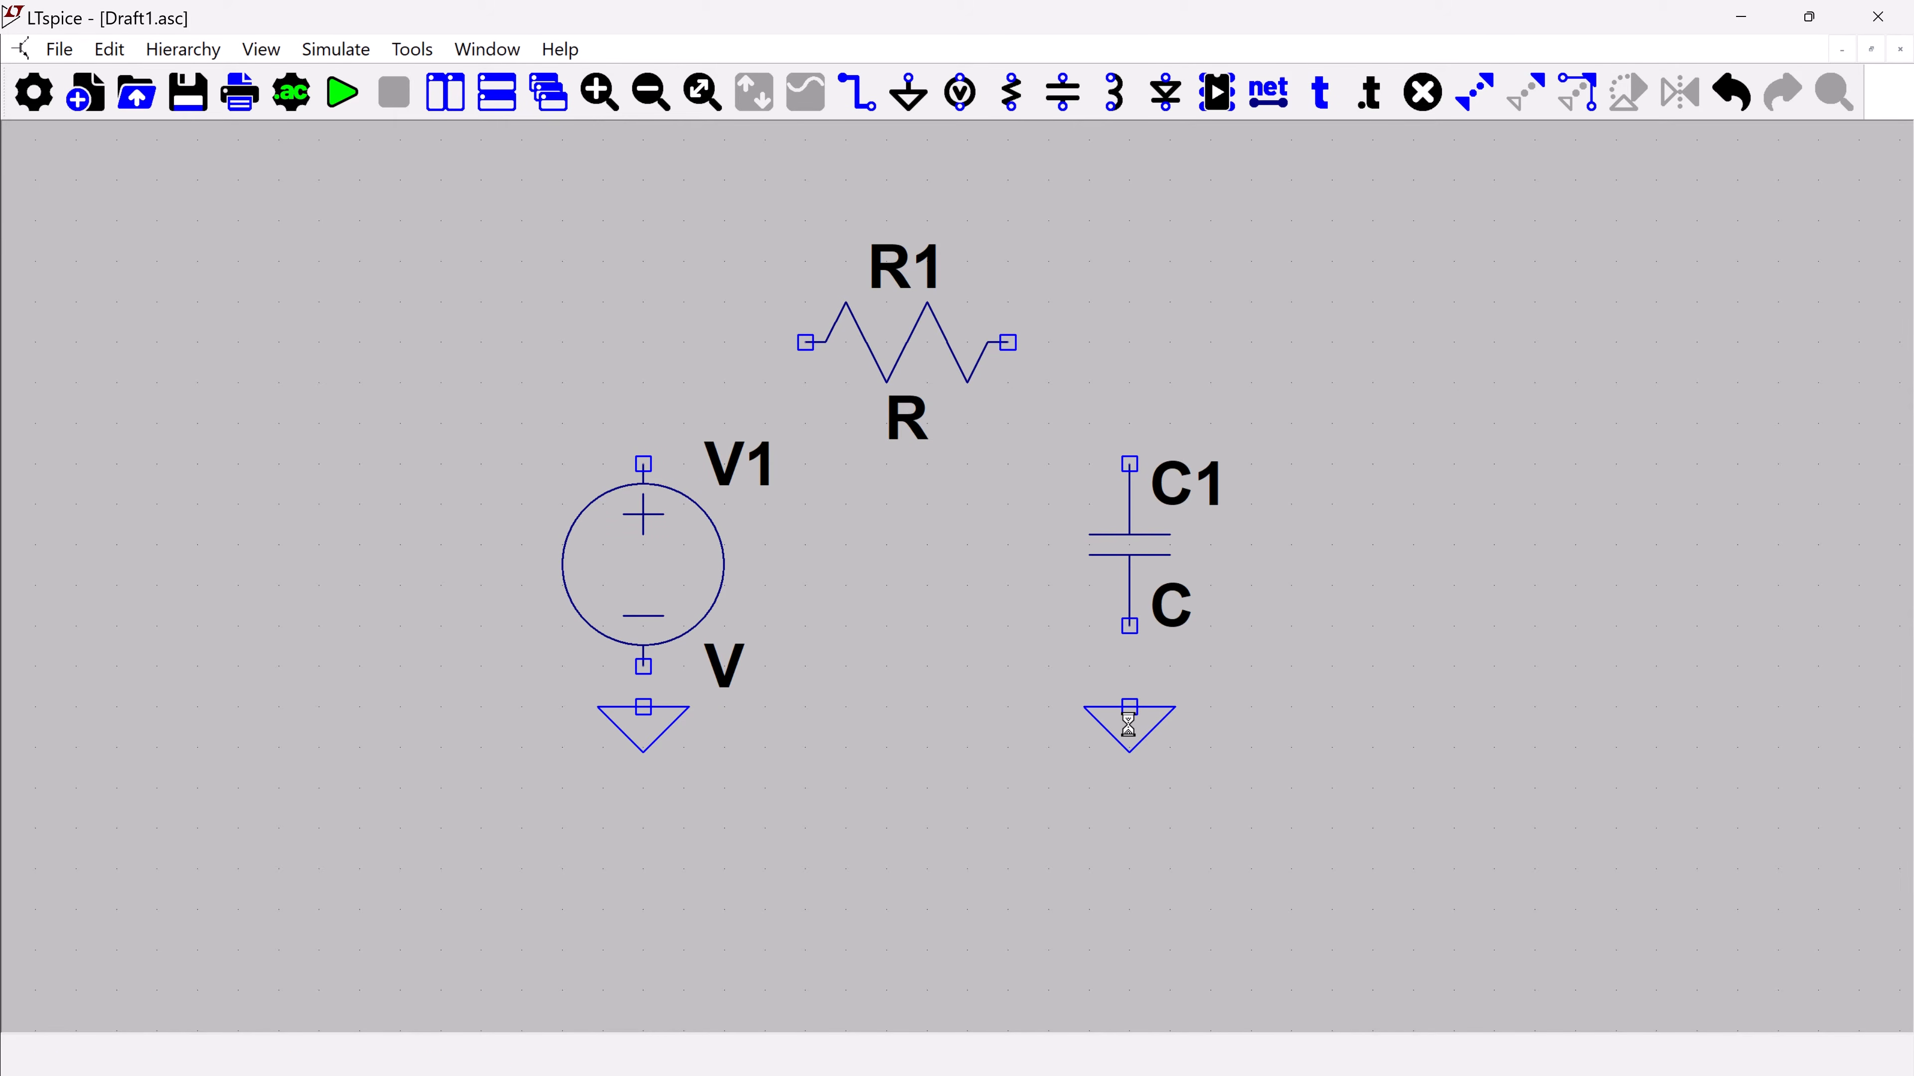
key(Escape)
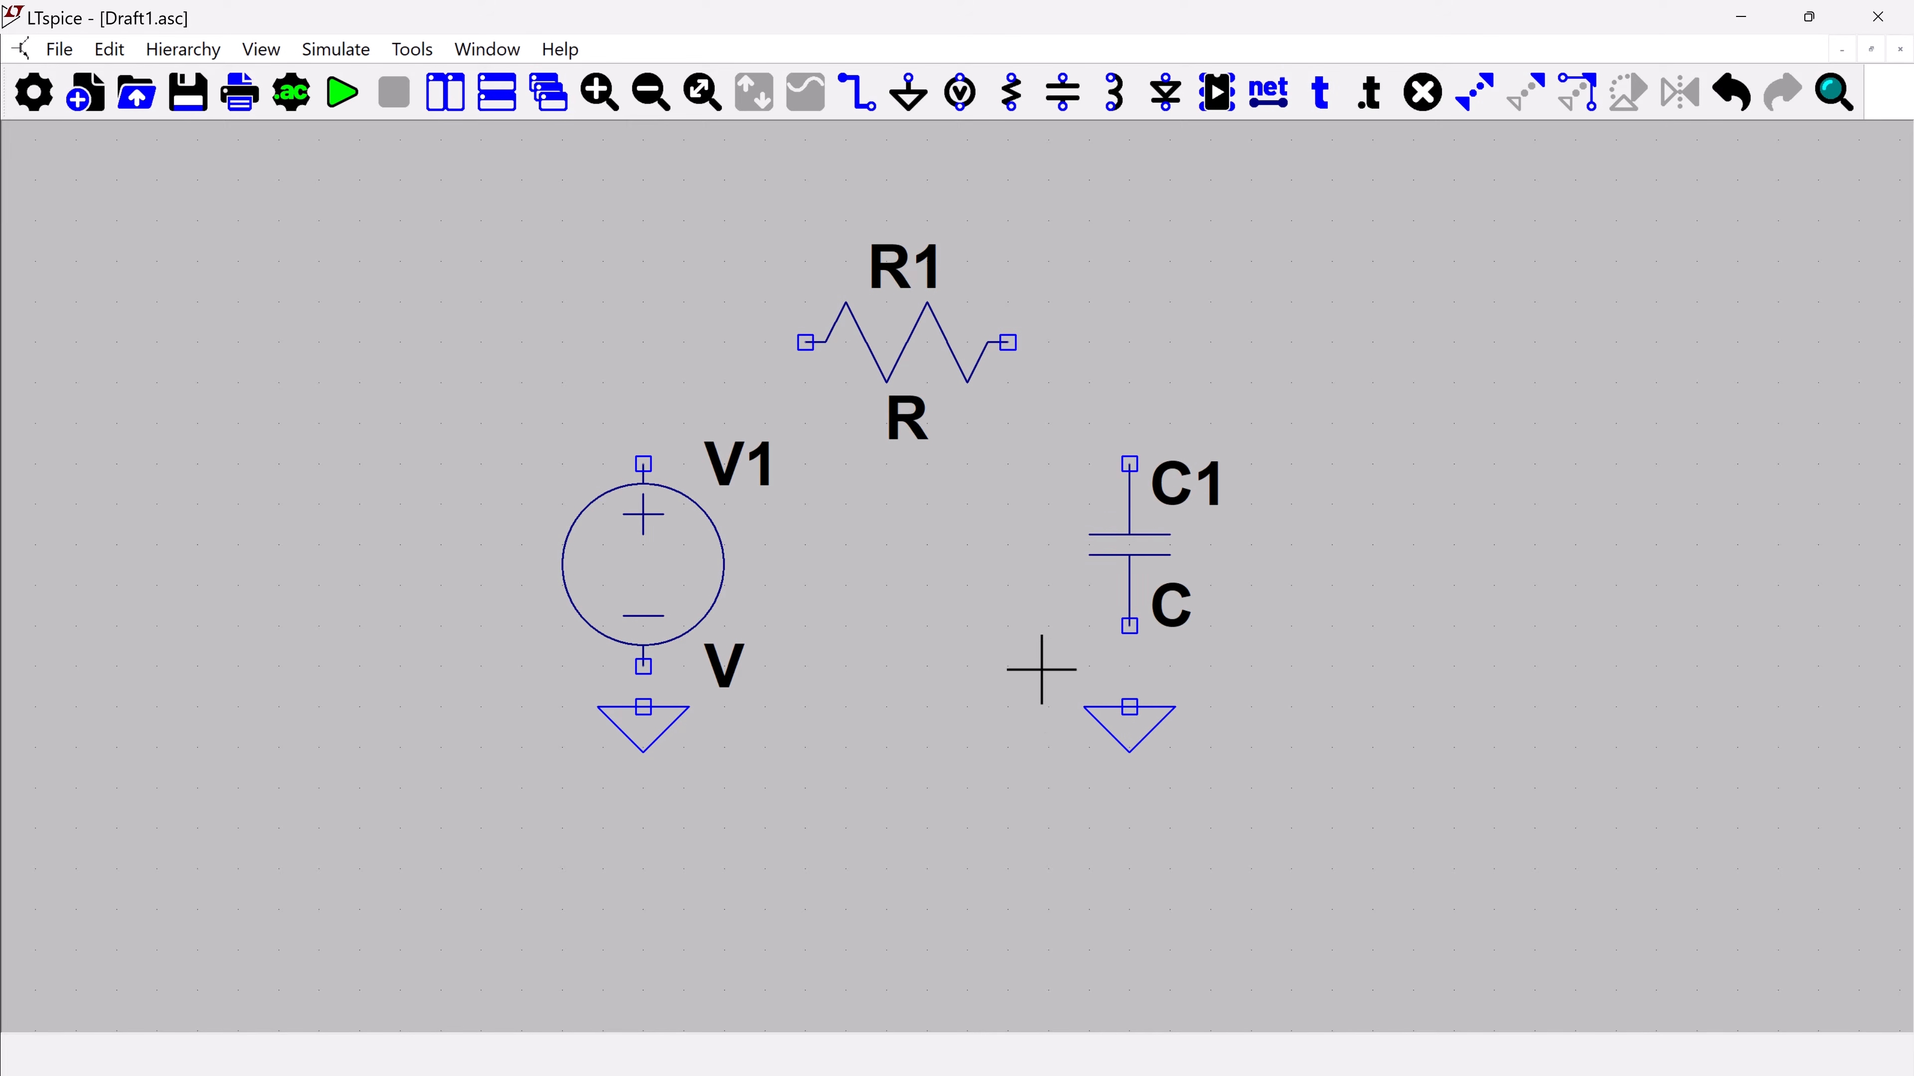
Wire the circuit in series from V1's ground through V1, R1 and C1 to the capacitor's ground
click(864, 94)
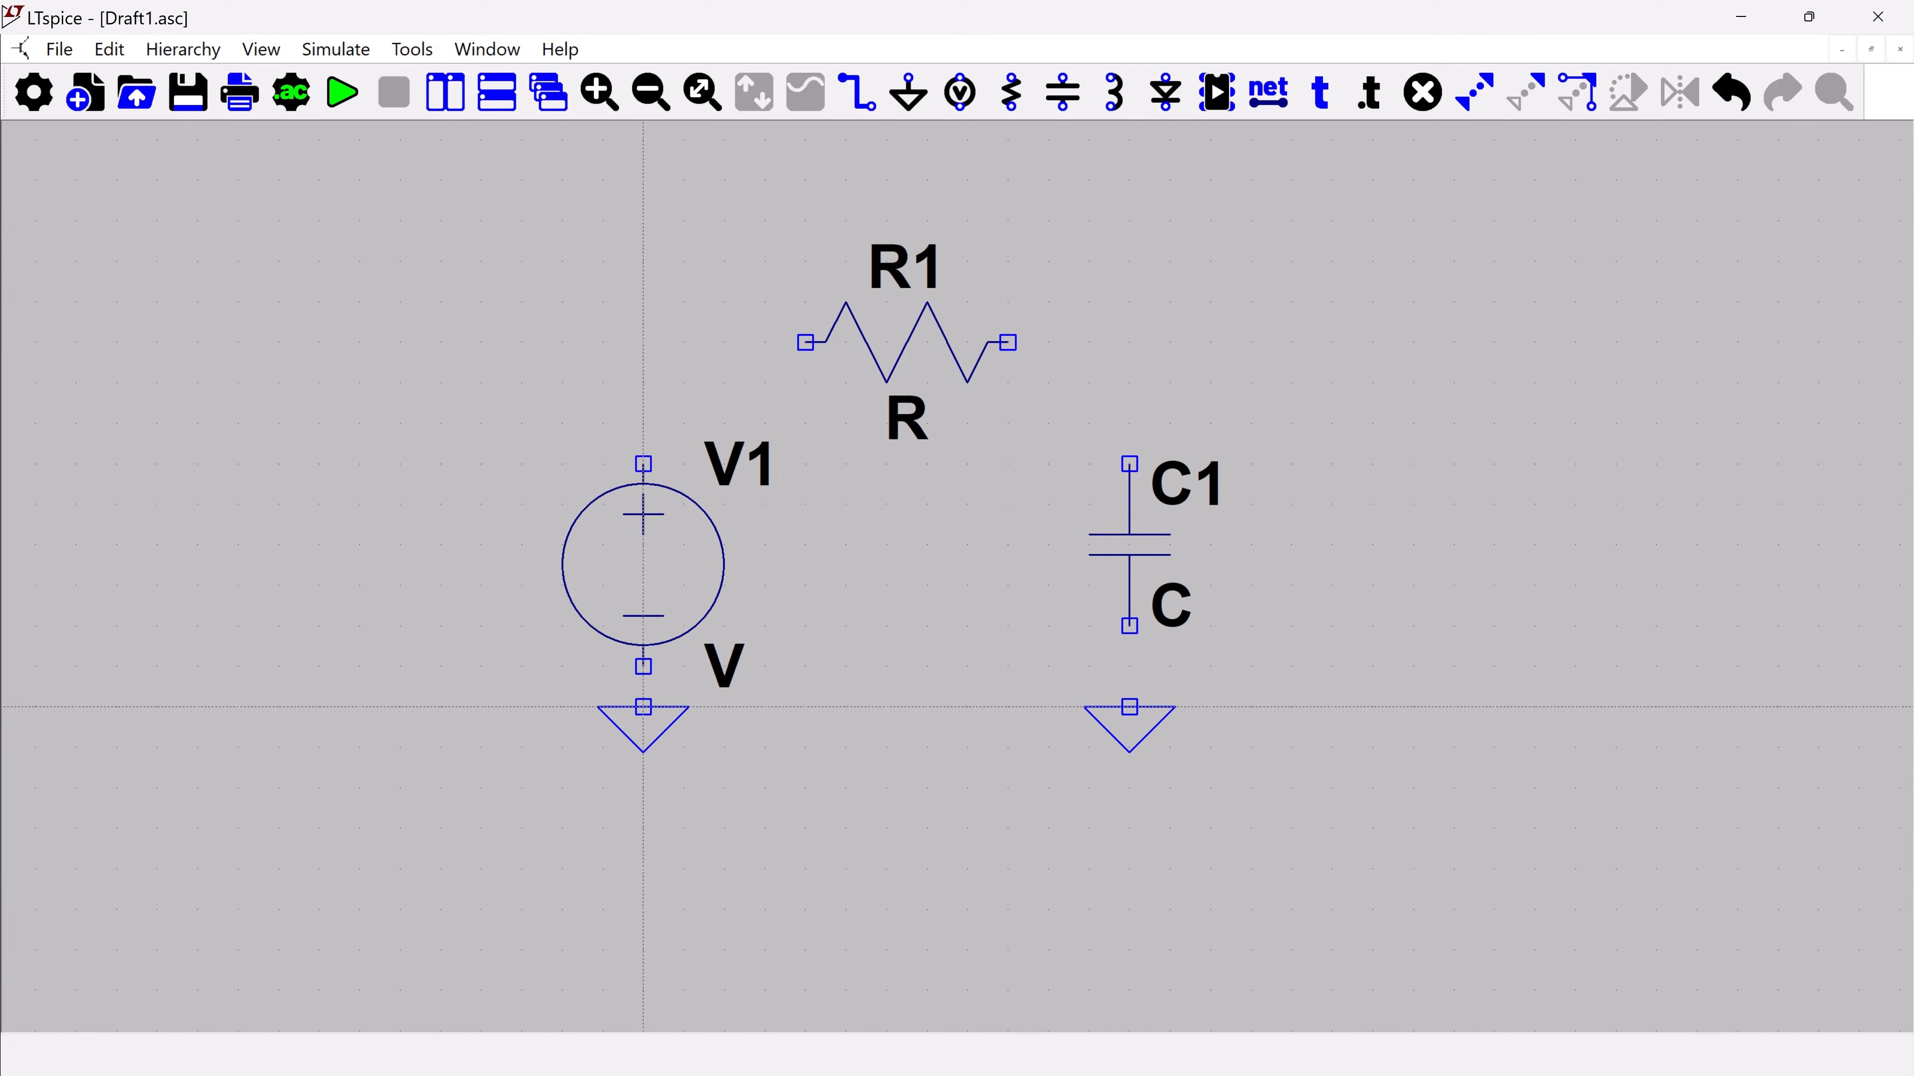
click(644, 707)
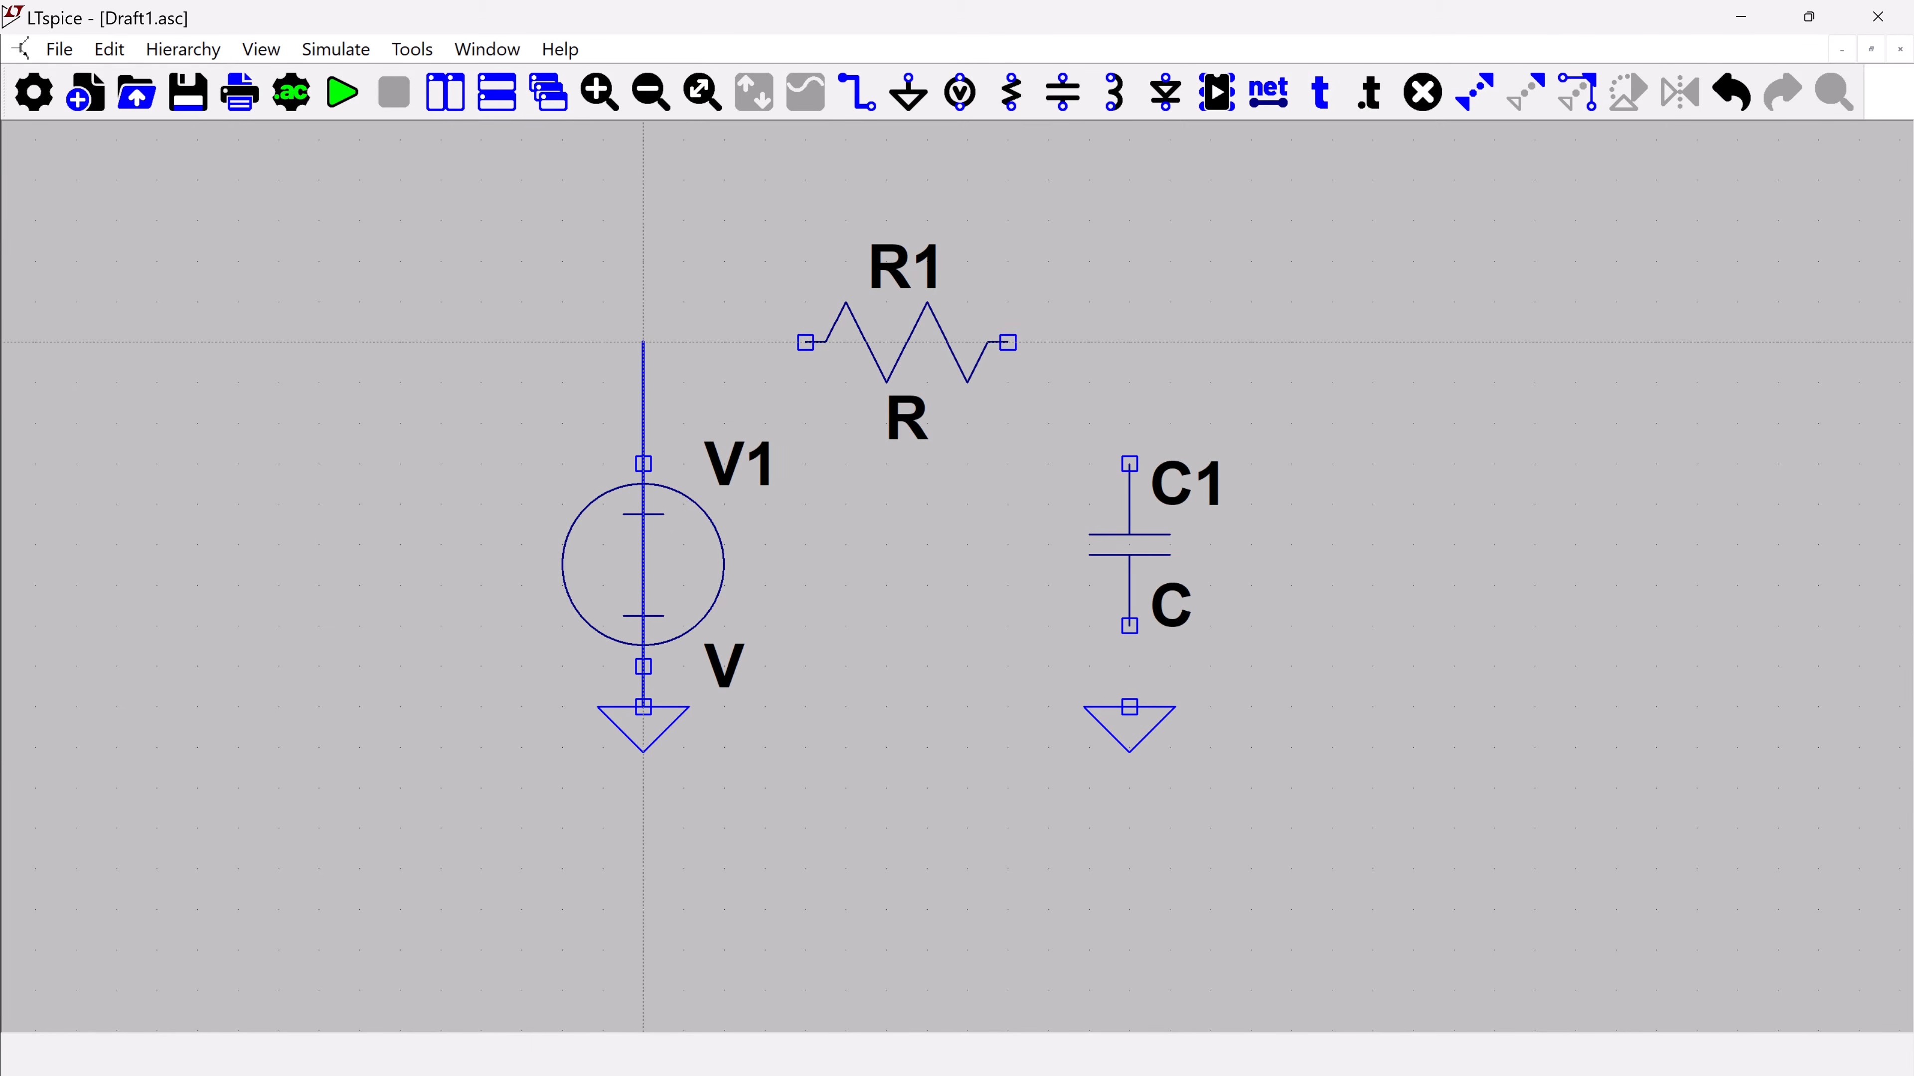
click(643, 343)
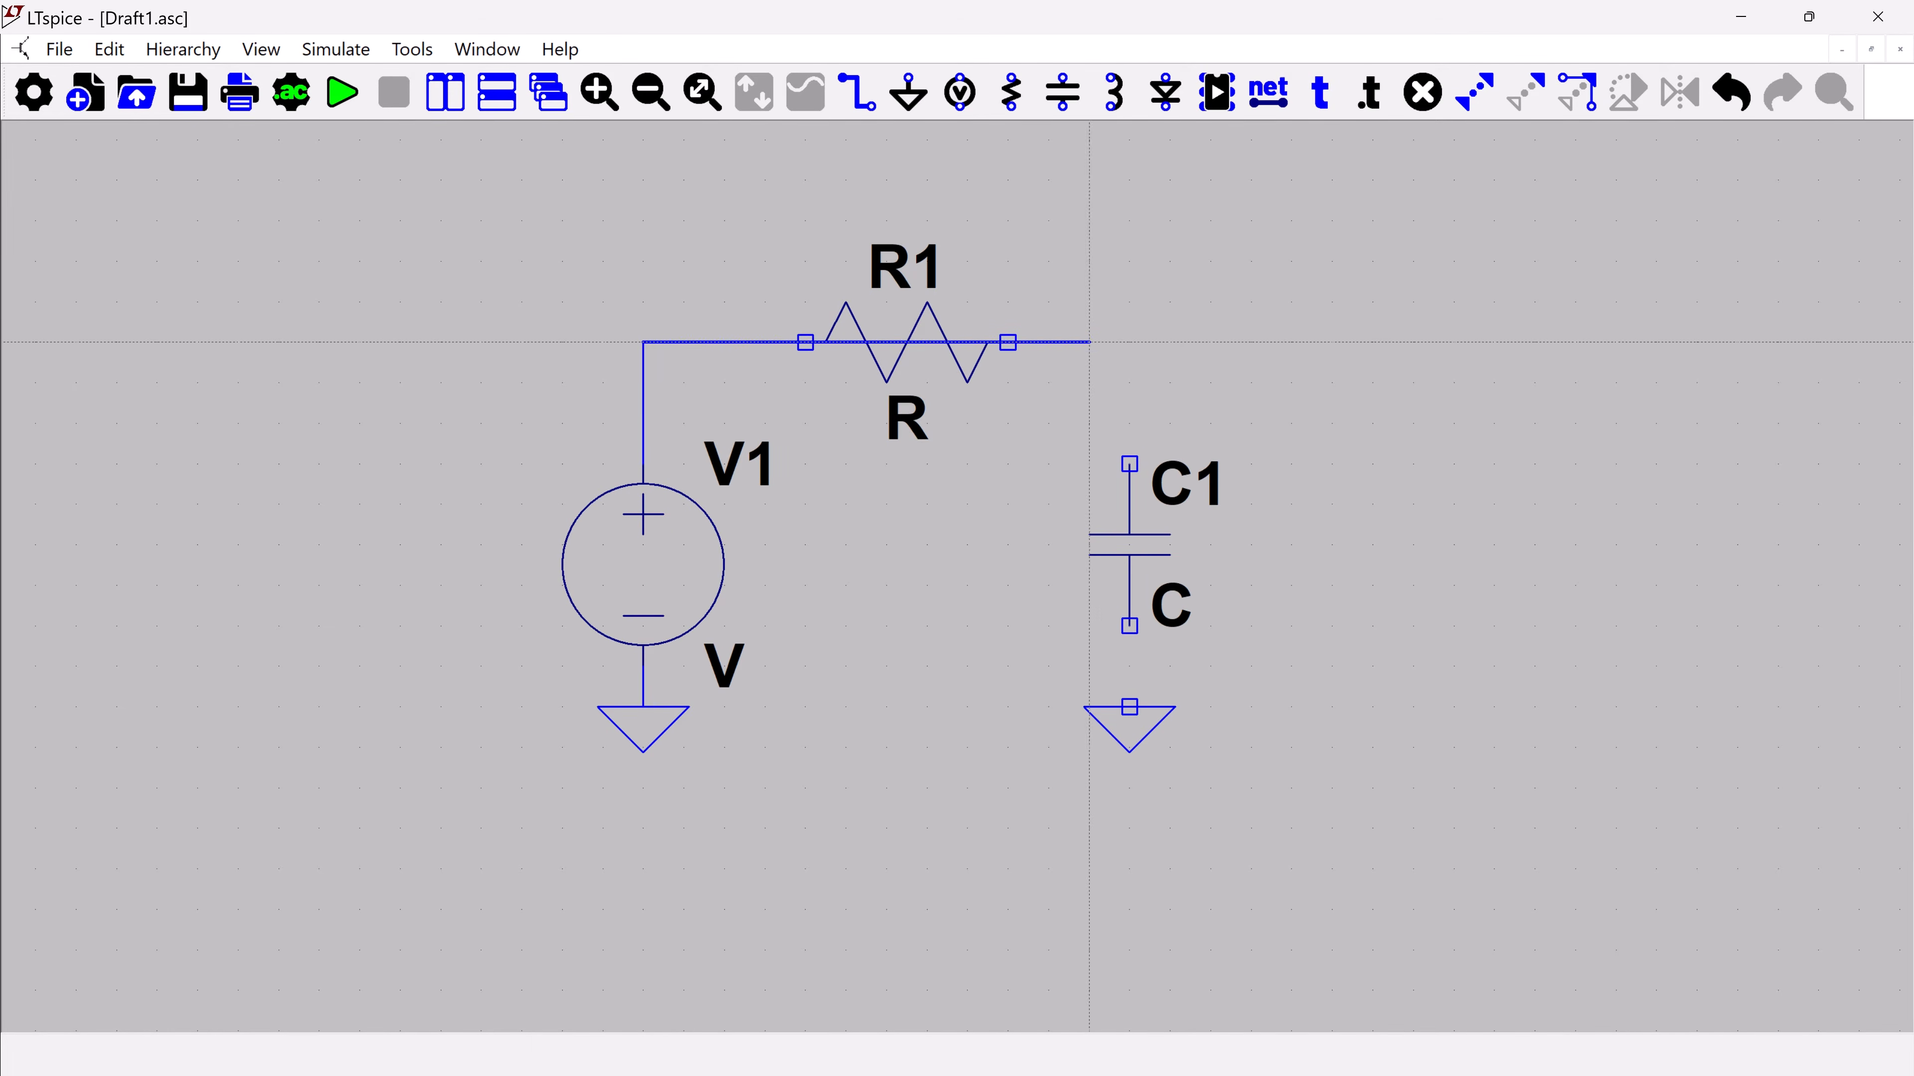
click(1130, 343)
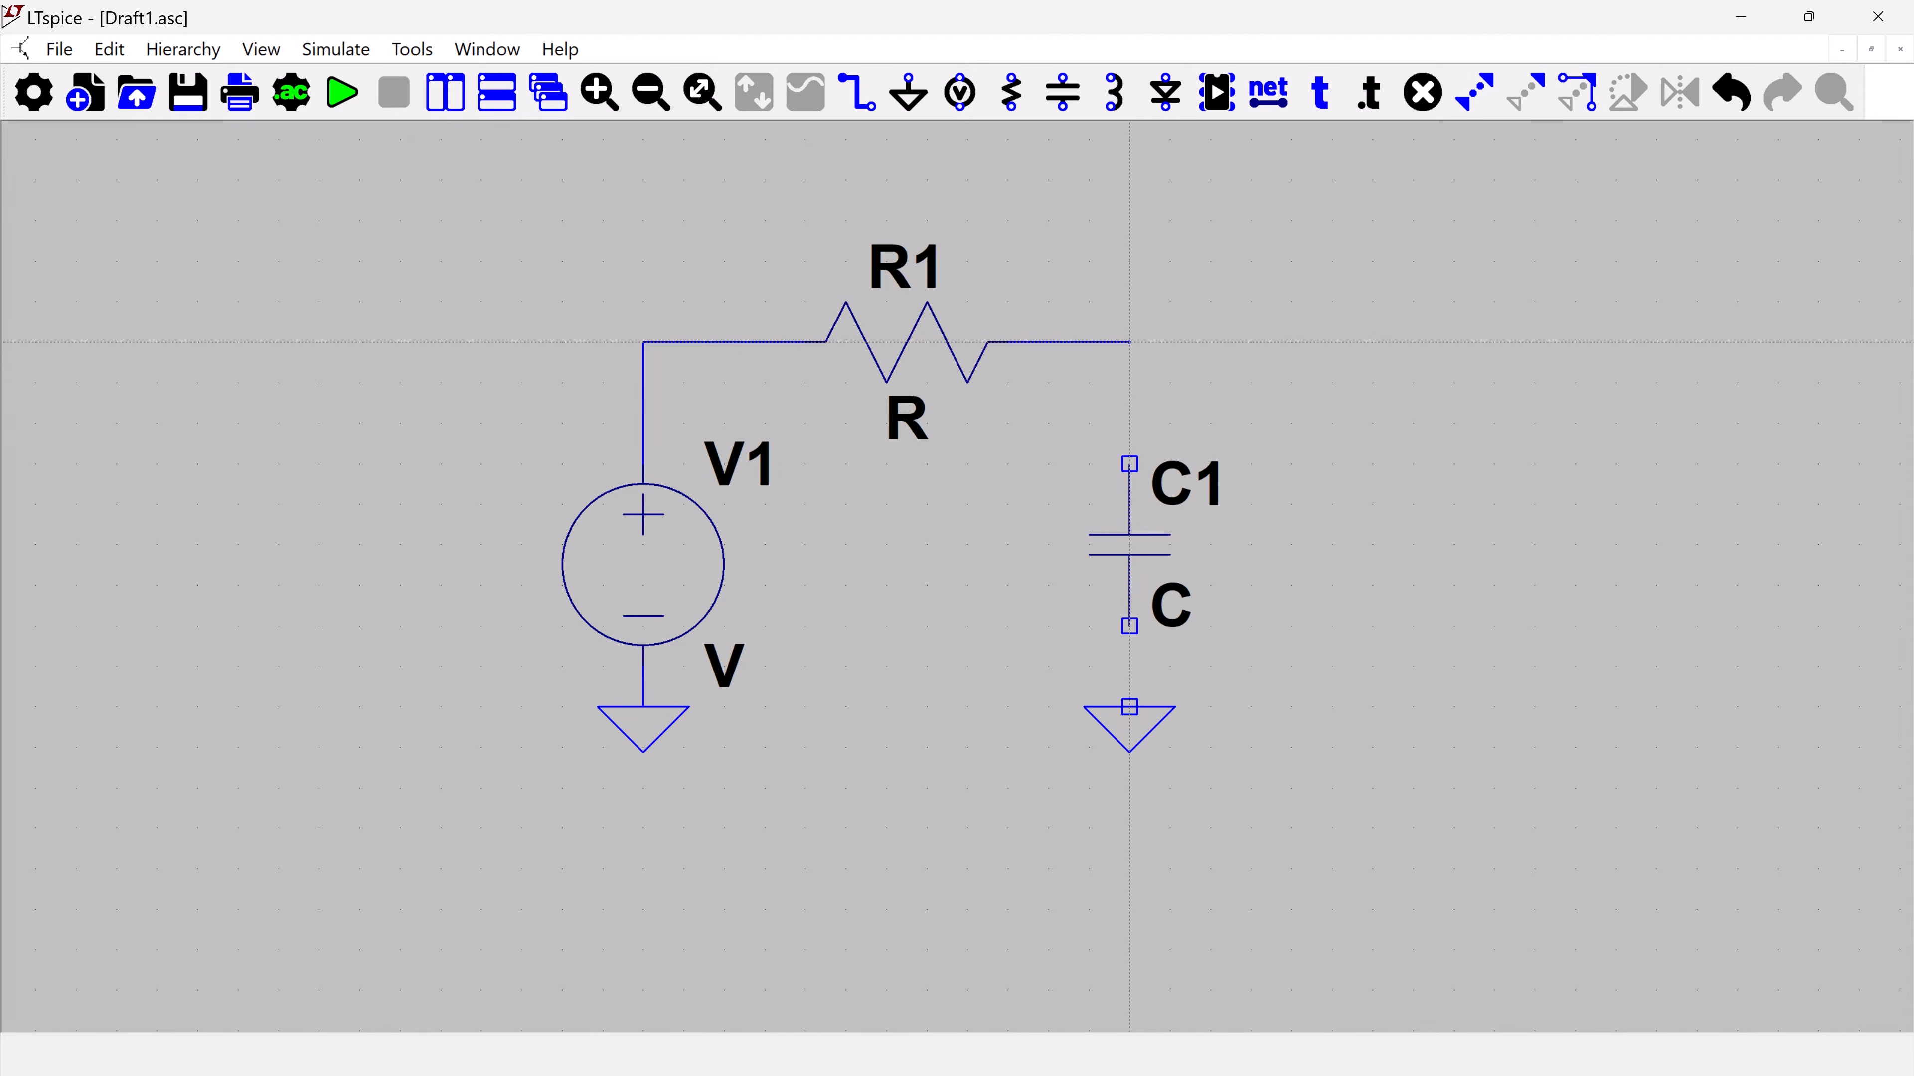
click(1130, 706)
key(Escape)
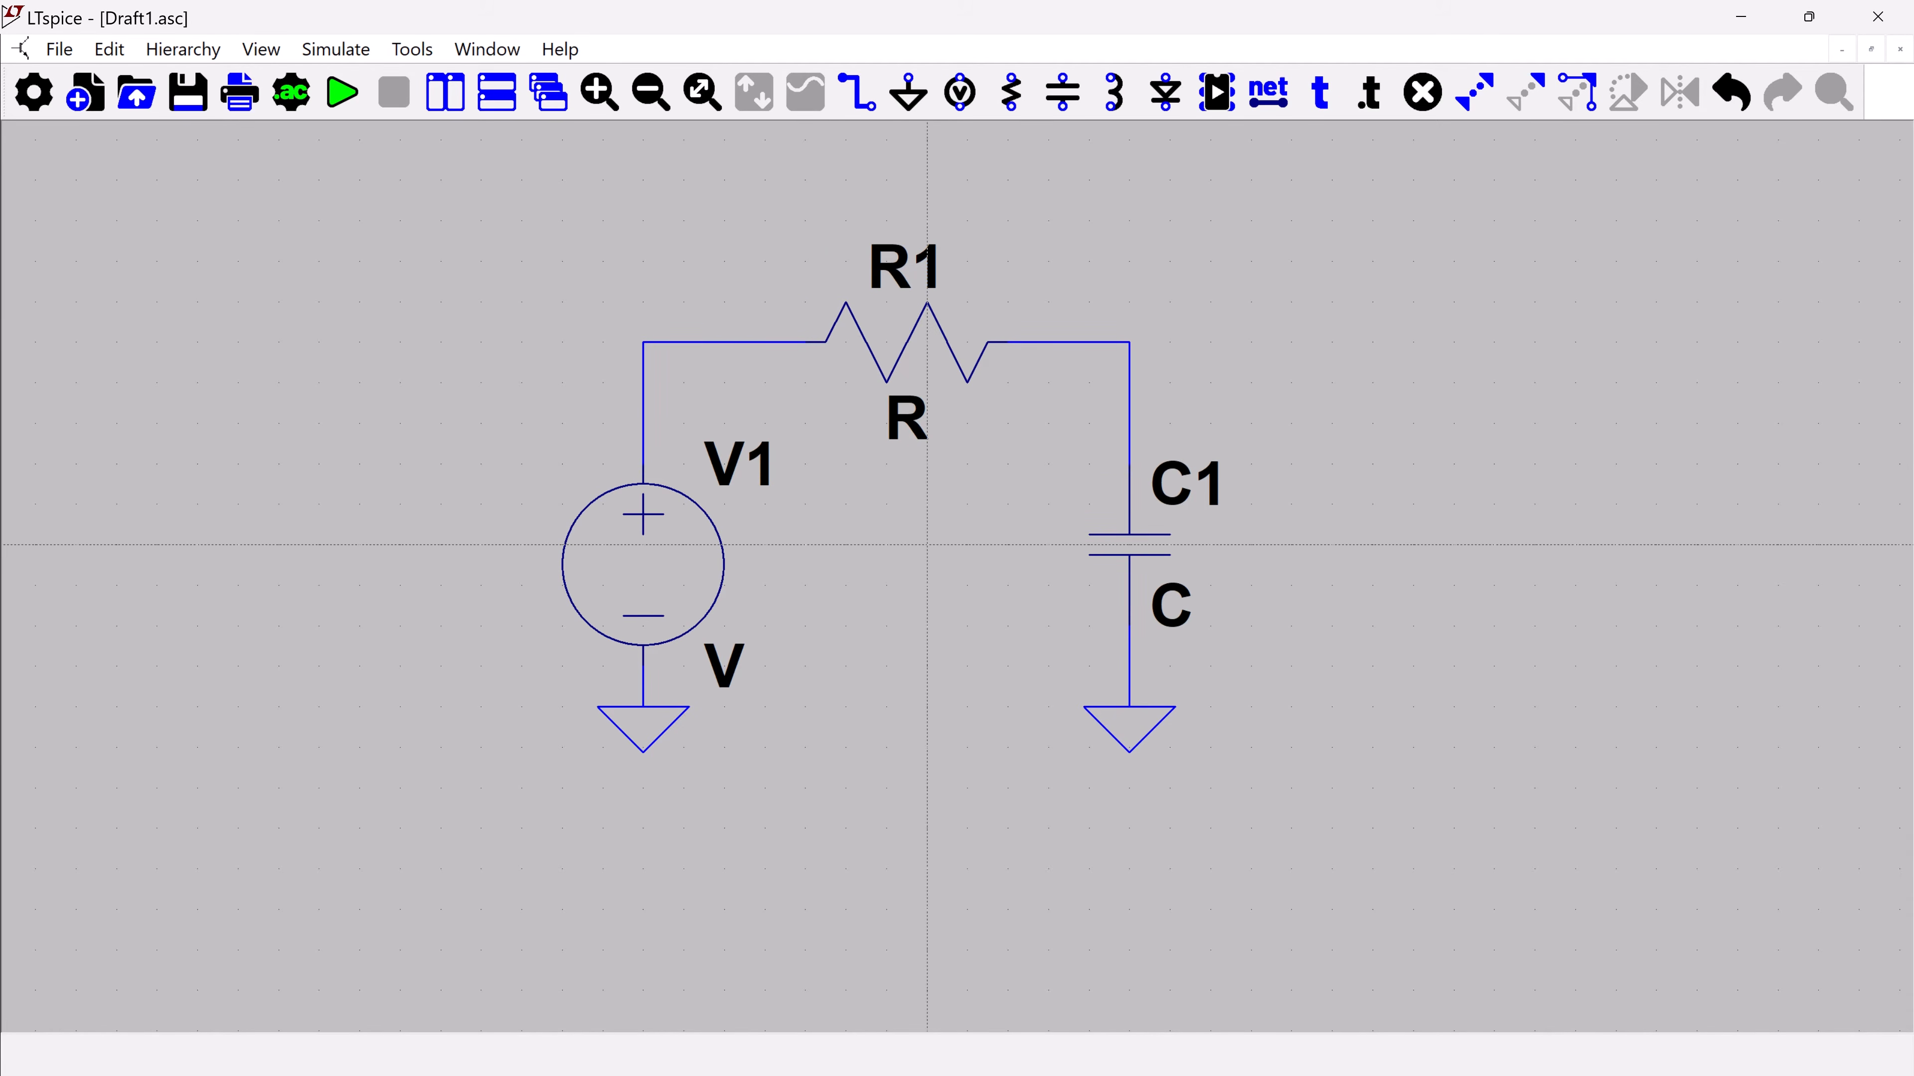
key(Escape)
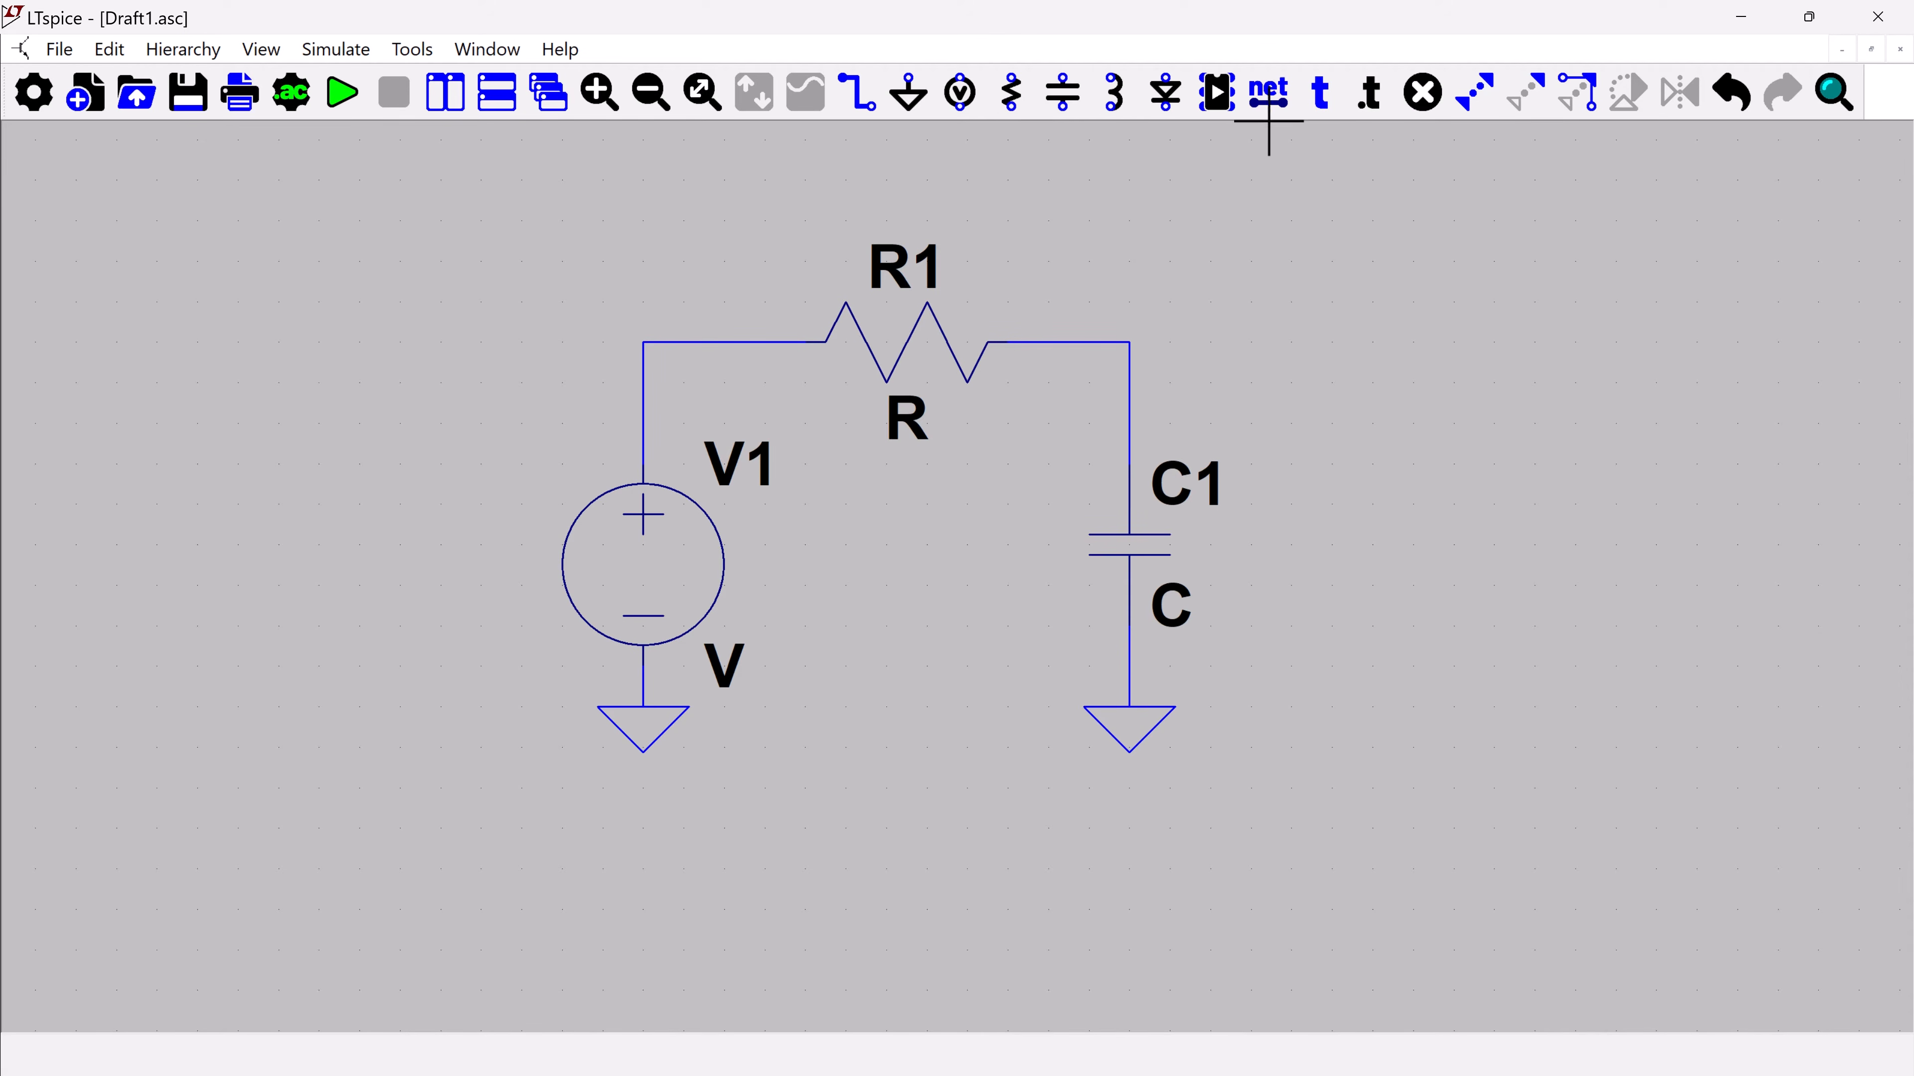
Label the wire corner between V1 and R1 as net IN
click(1271, 92)
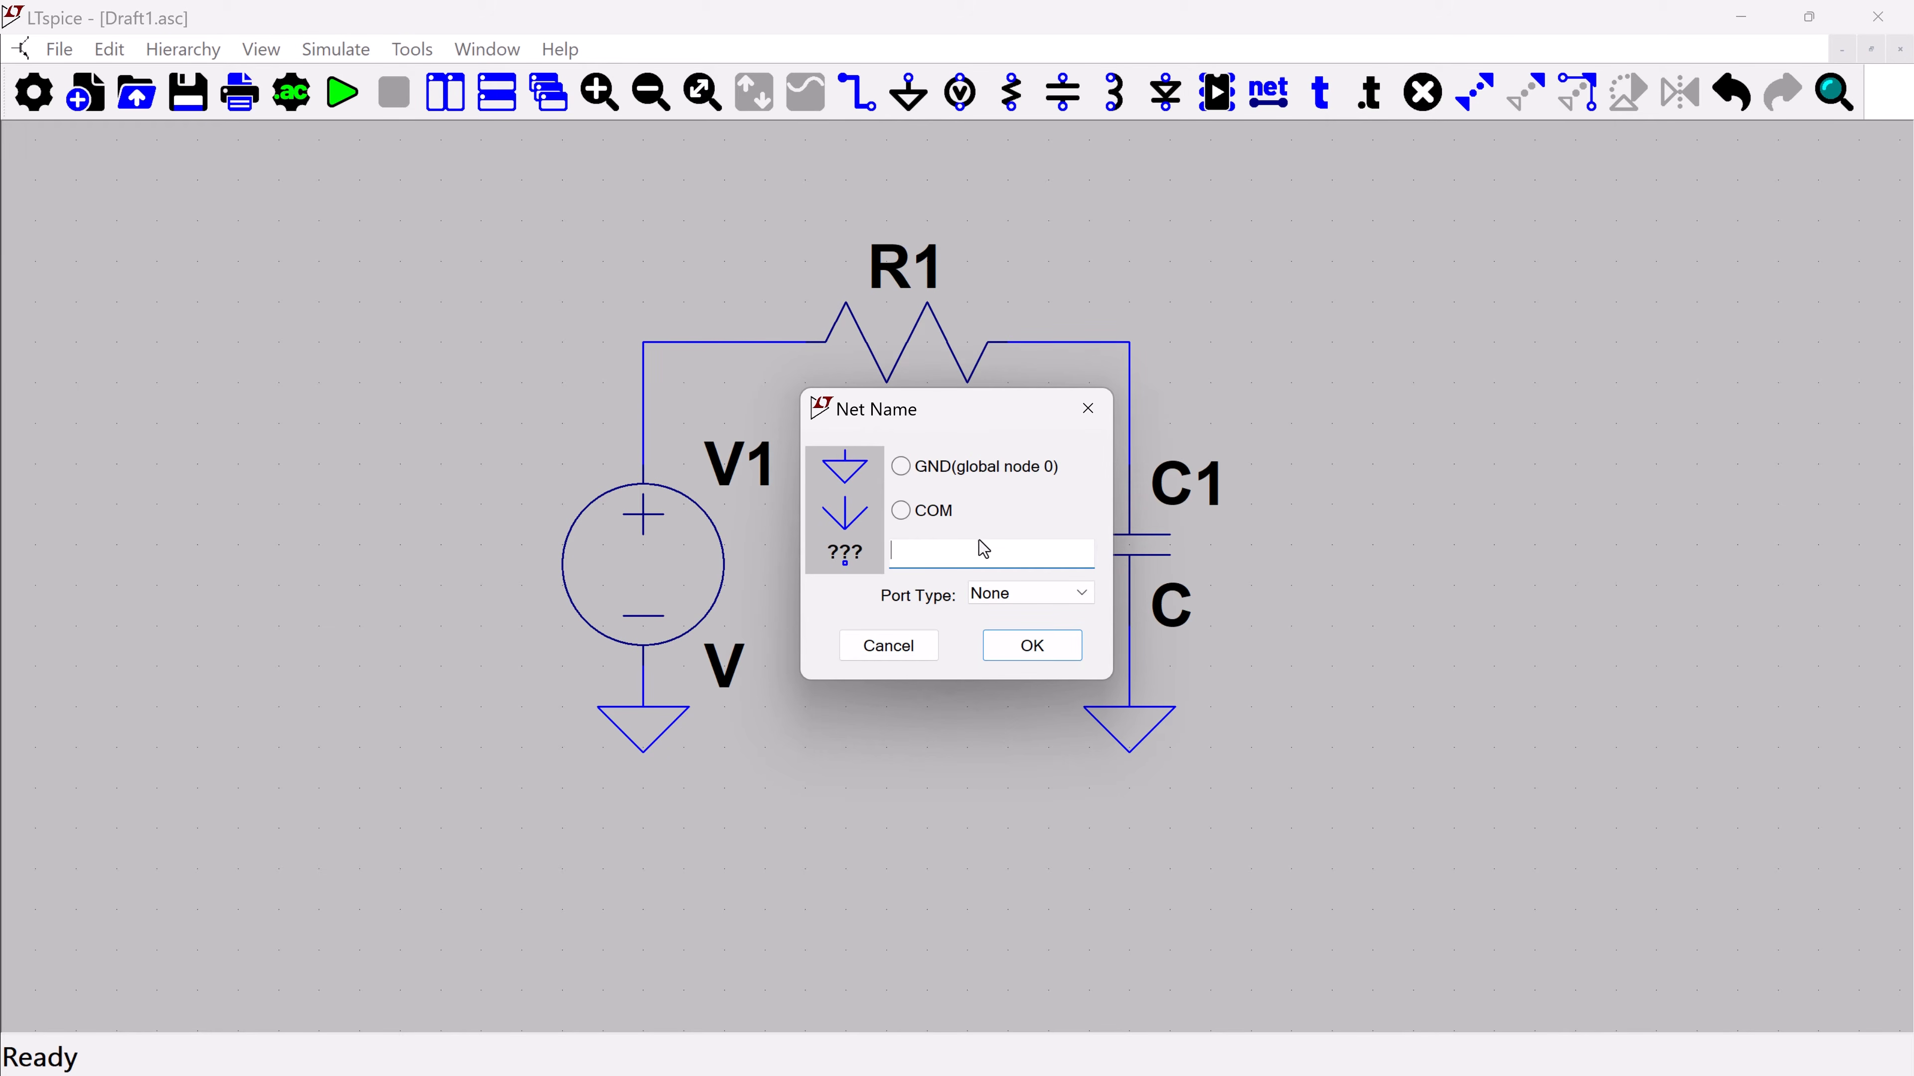
text(IN)
click(1033, 646)
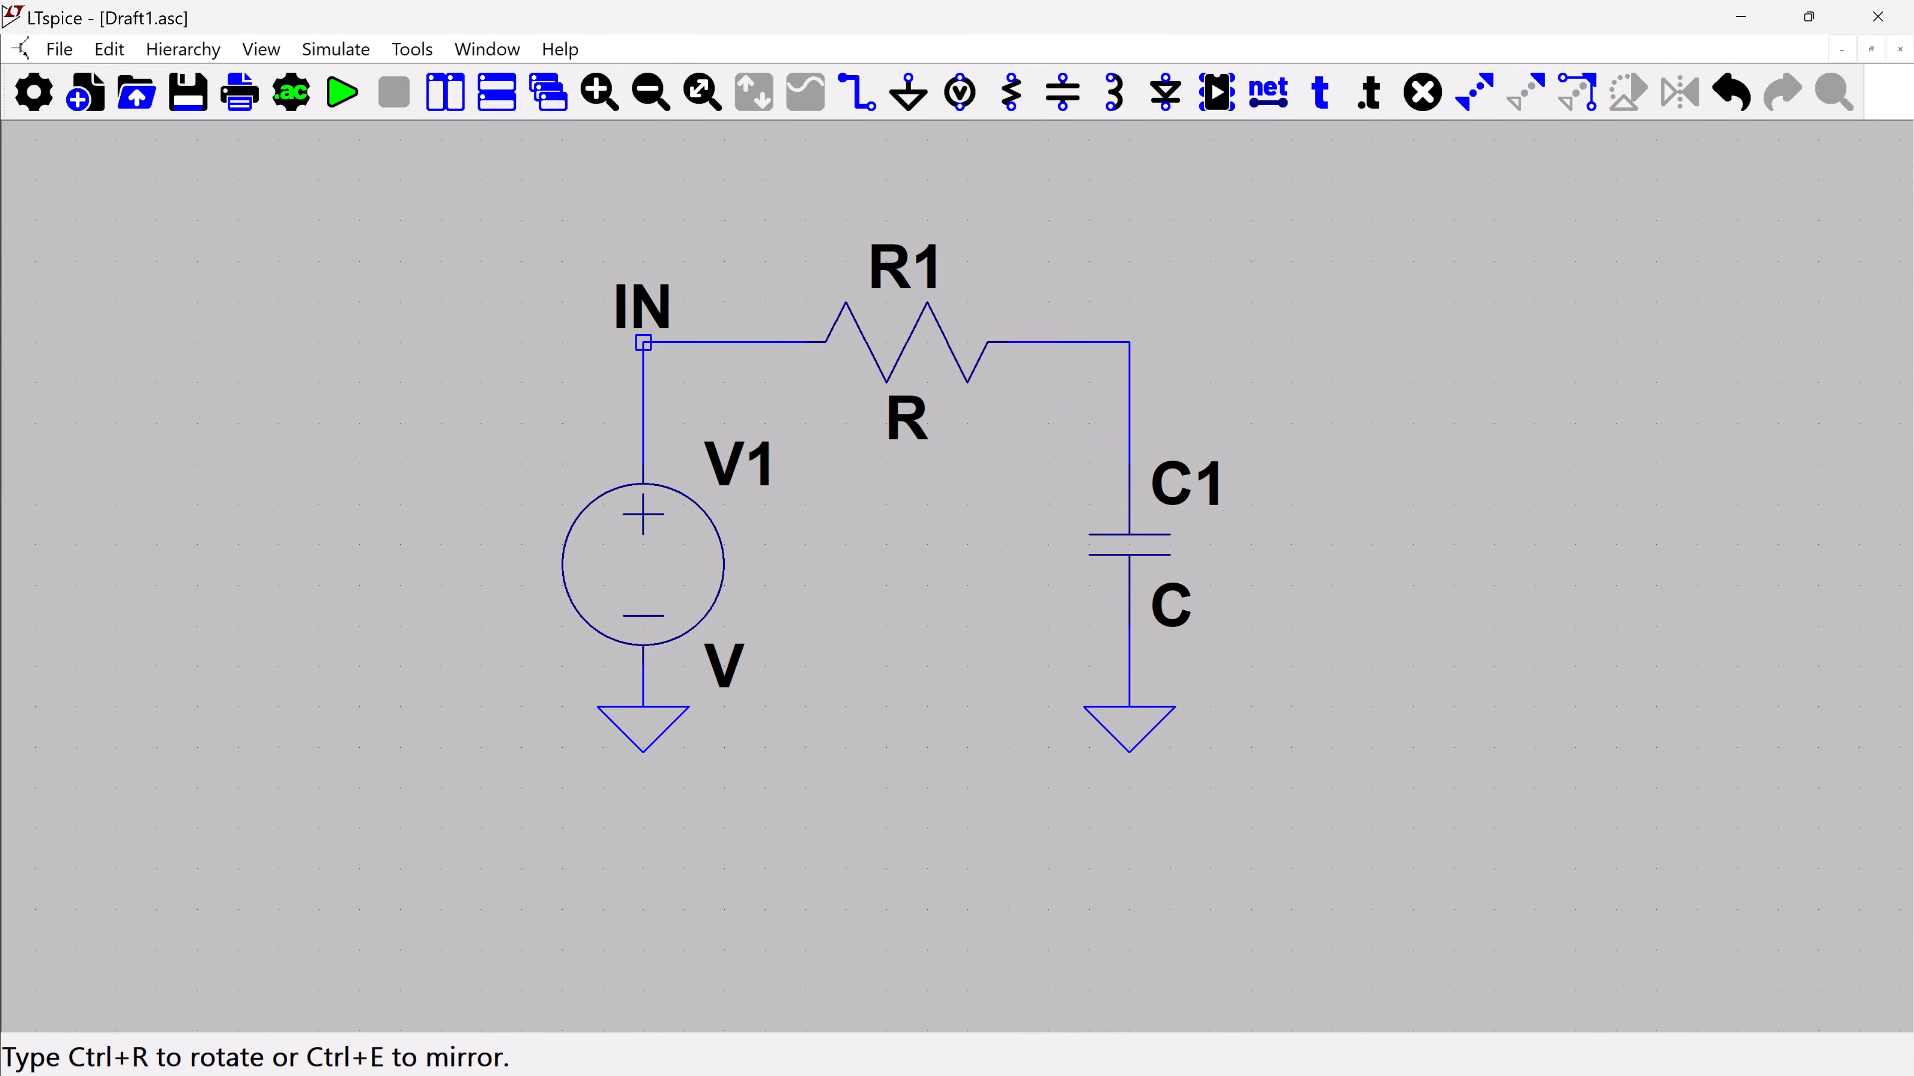
click(643, 343)
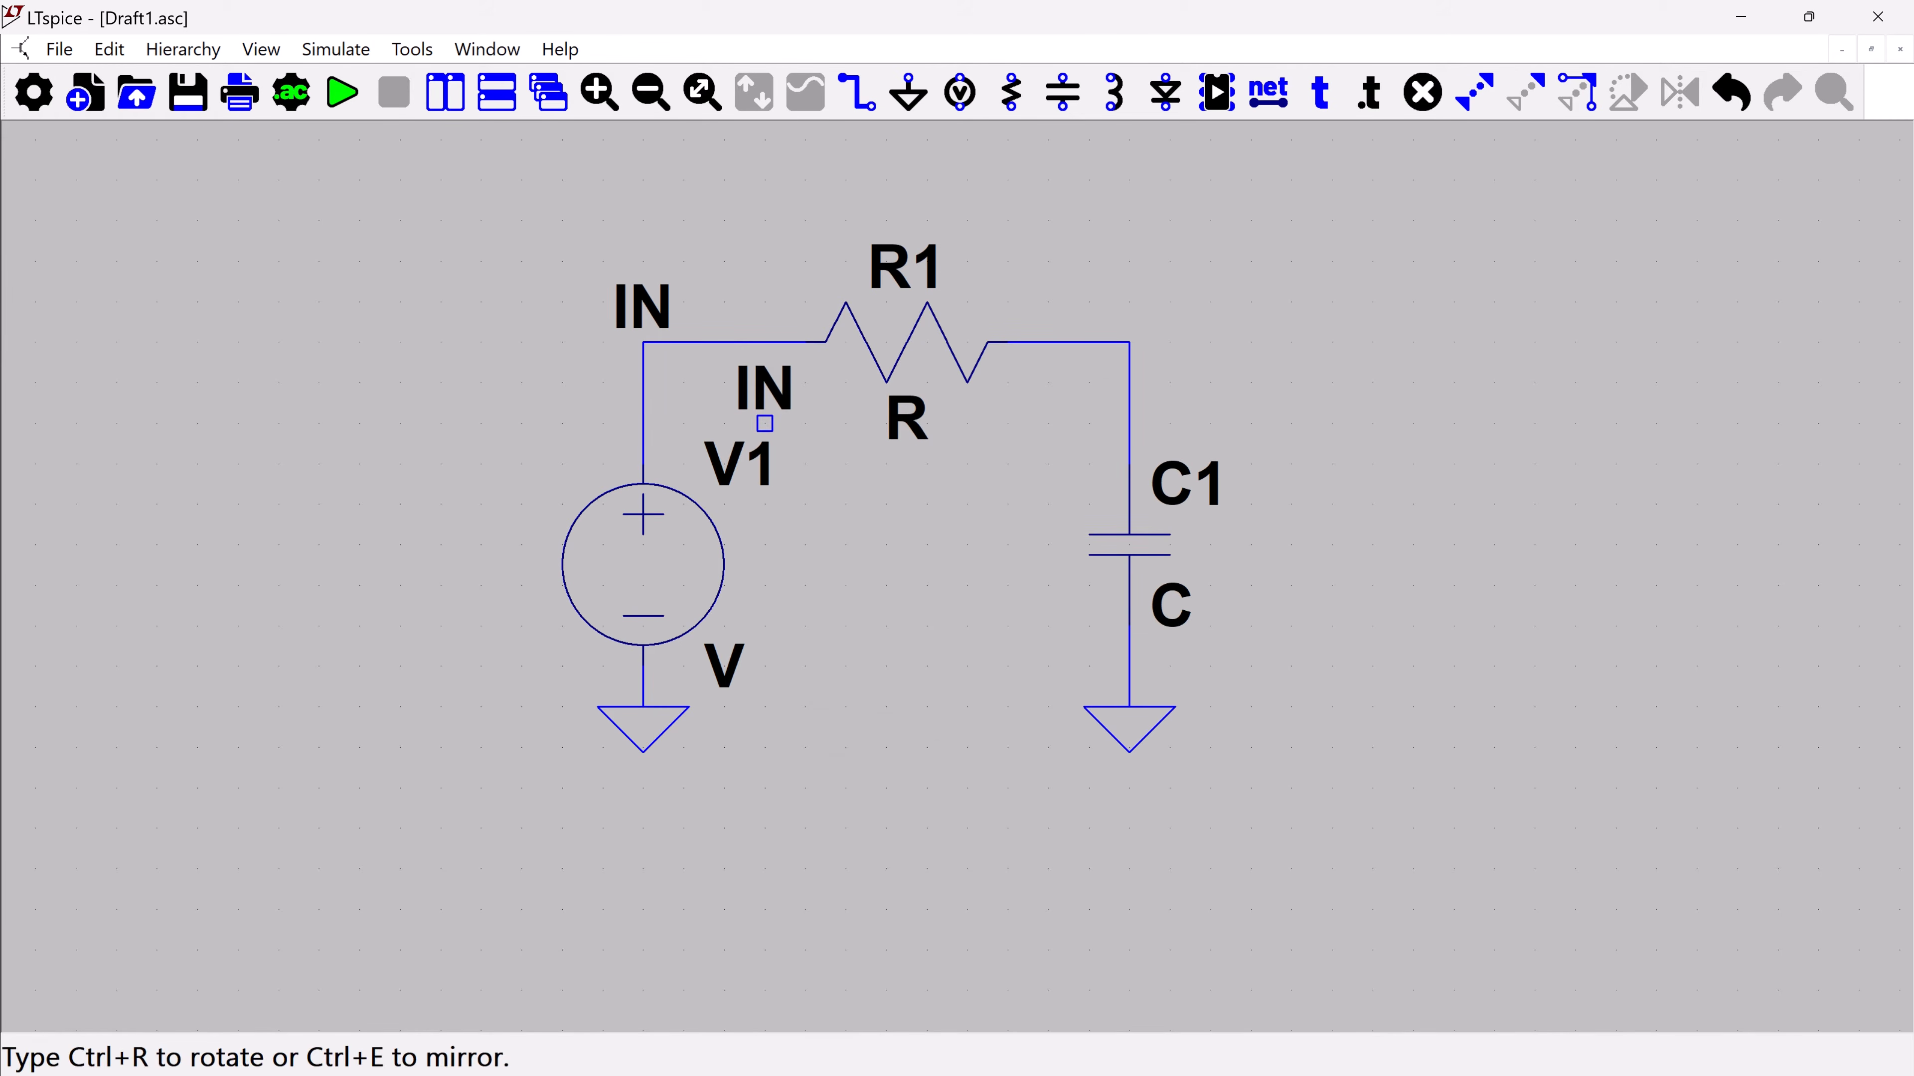
Label the wire corner between R1 and C1 as net OUT
click(1269, 92)
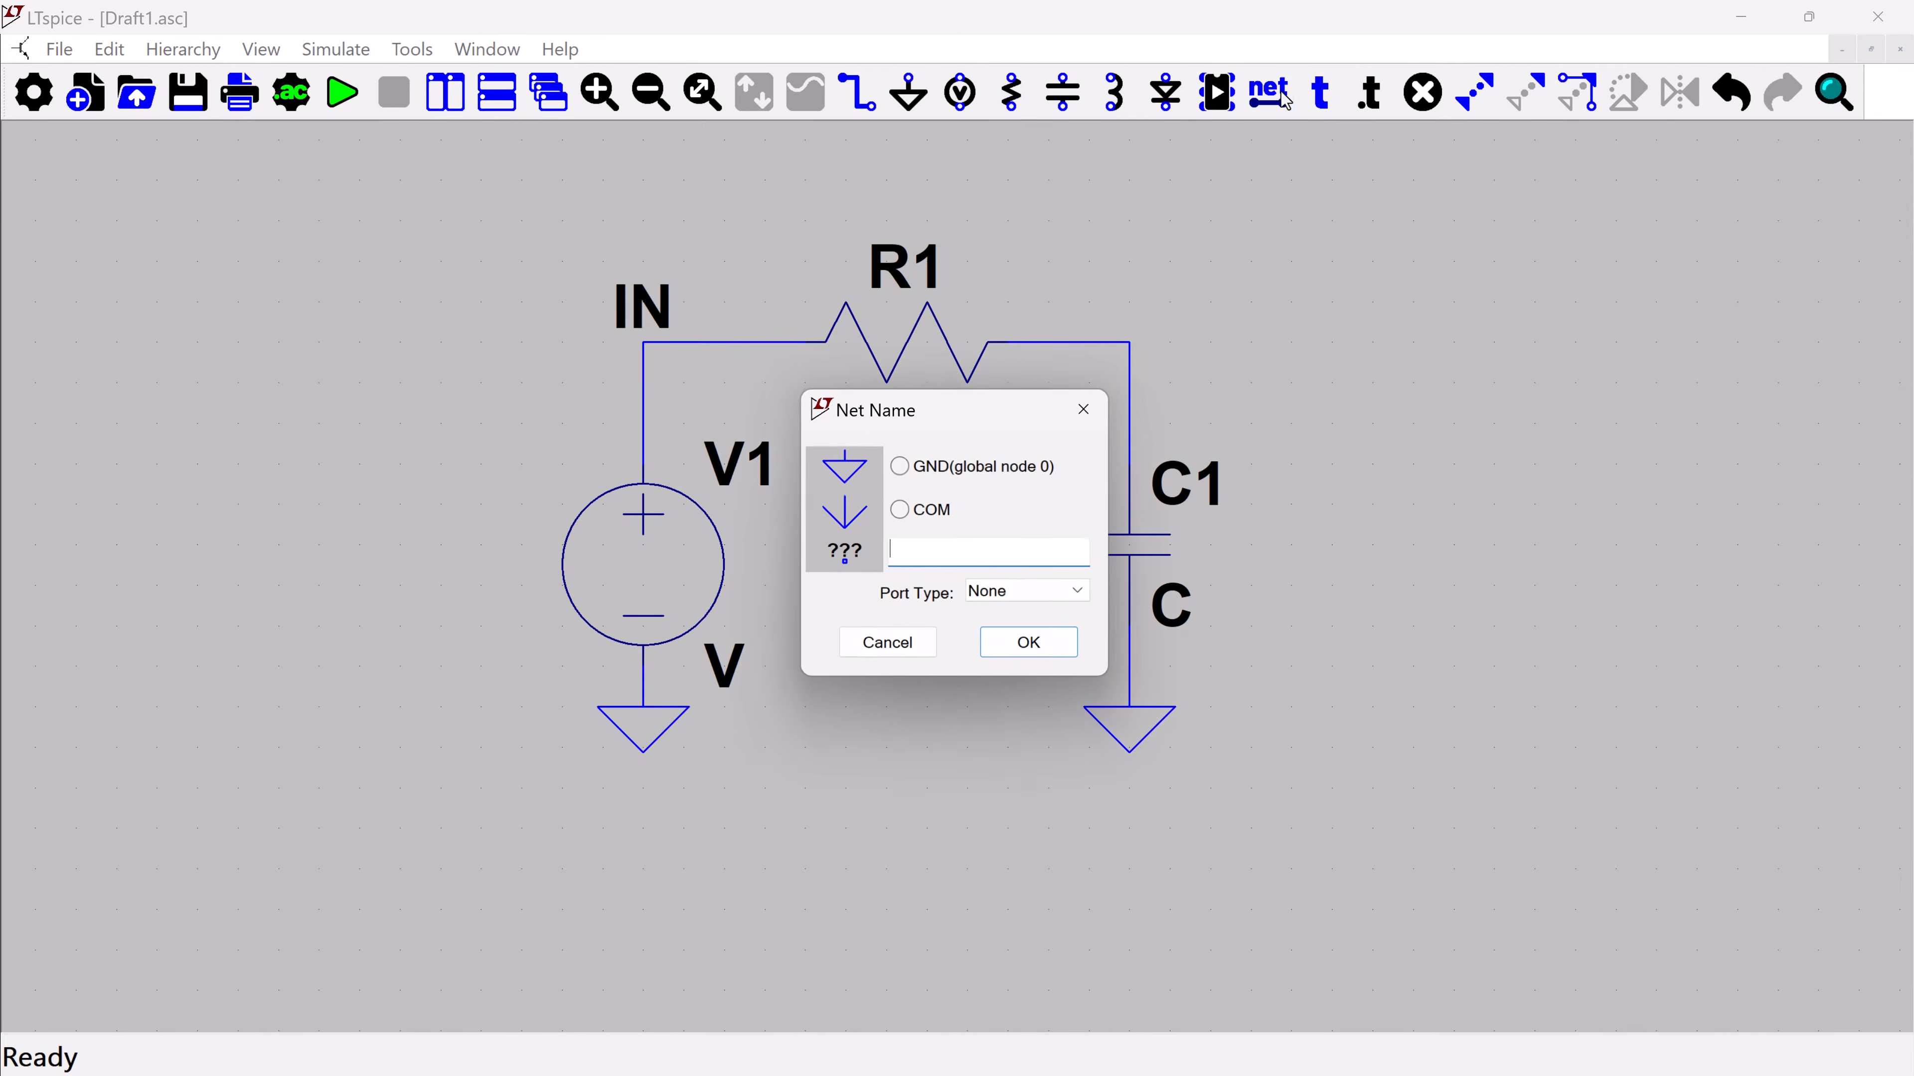
text(OUT)
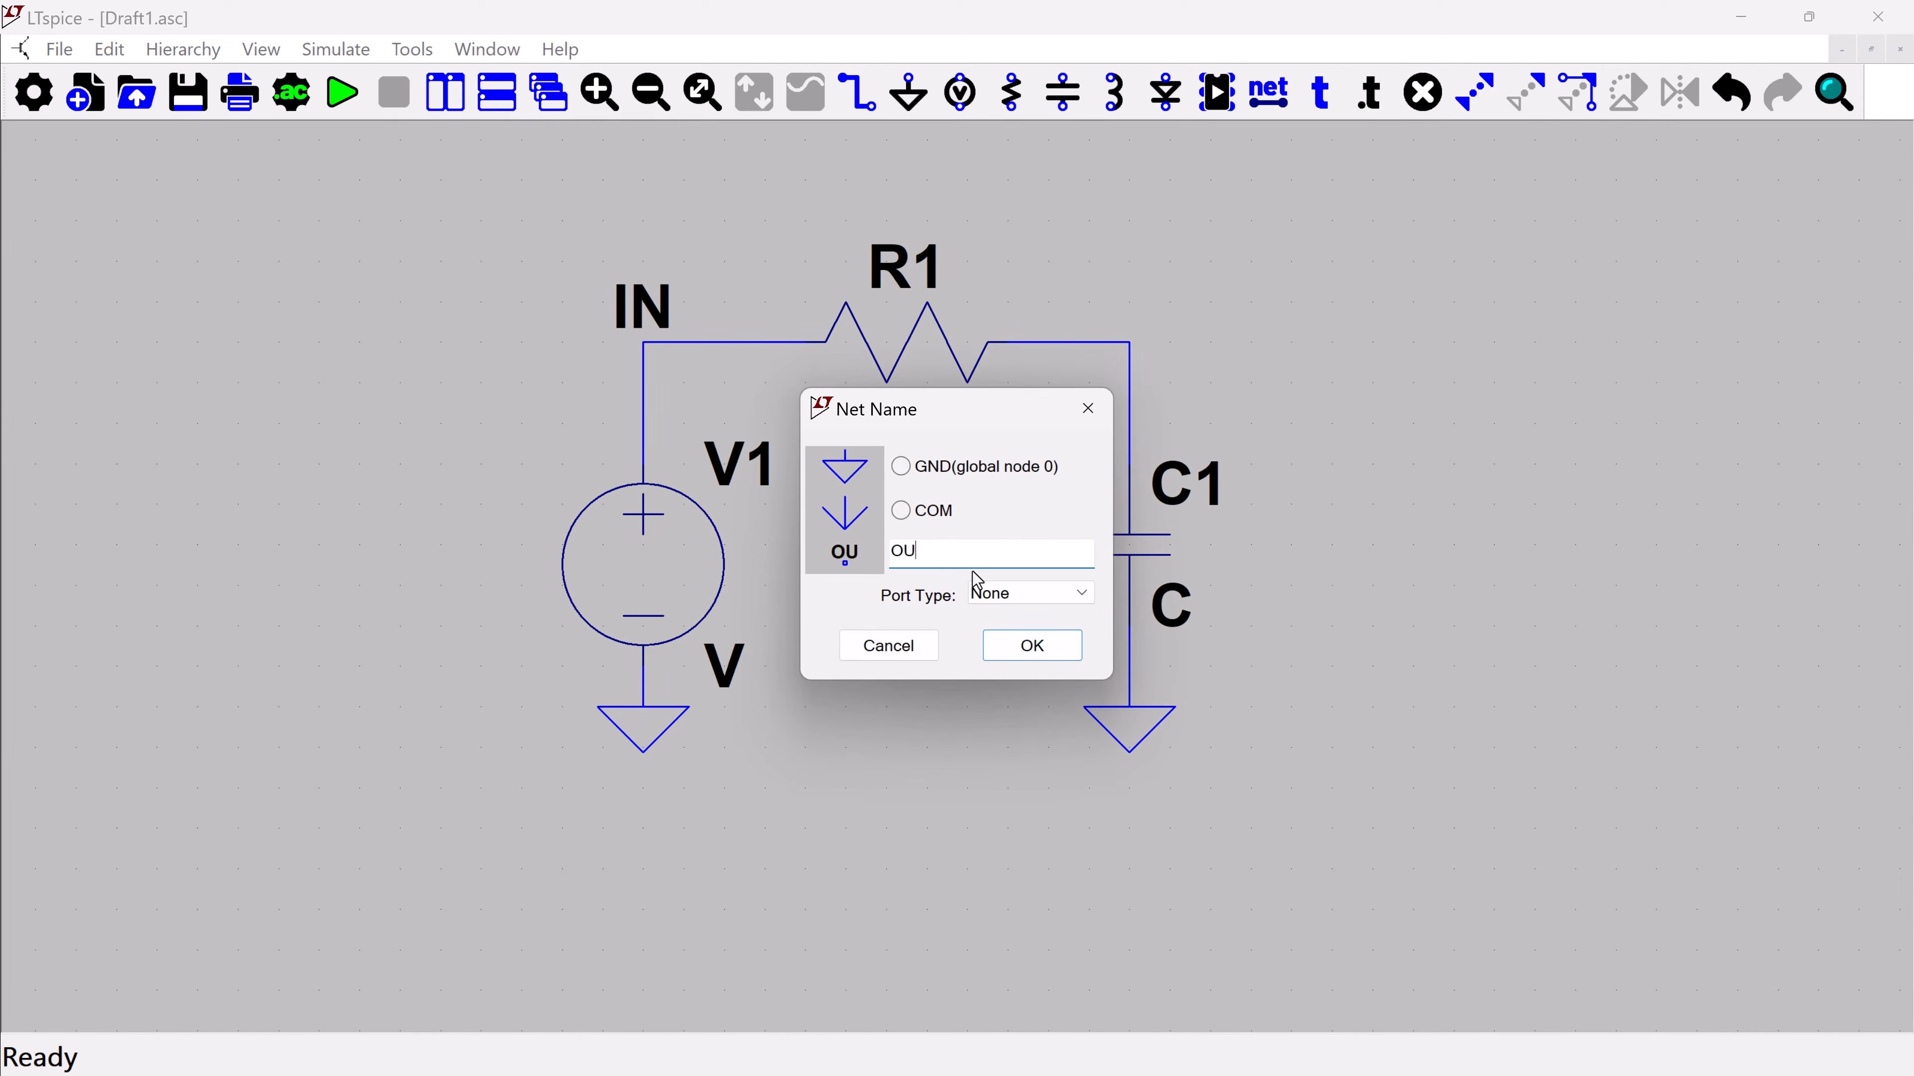
click(1029, 644)
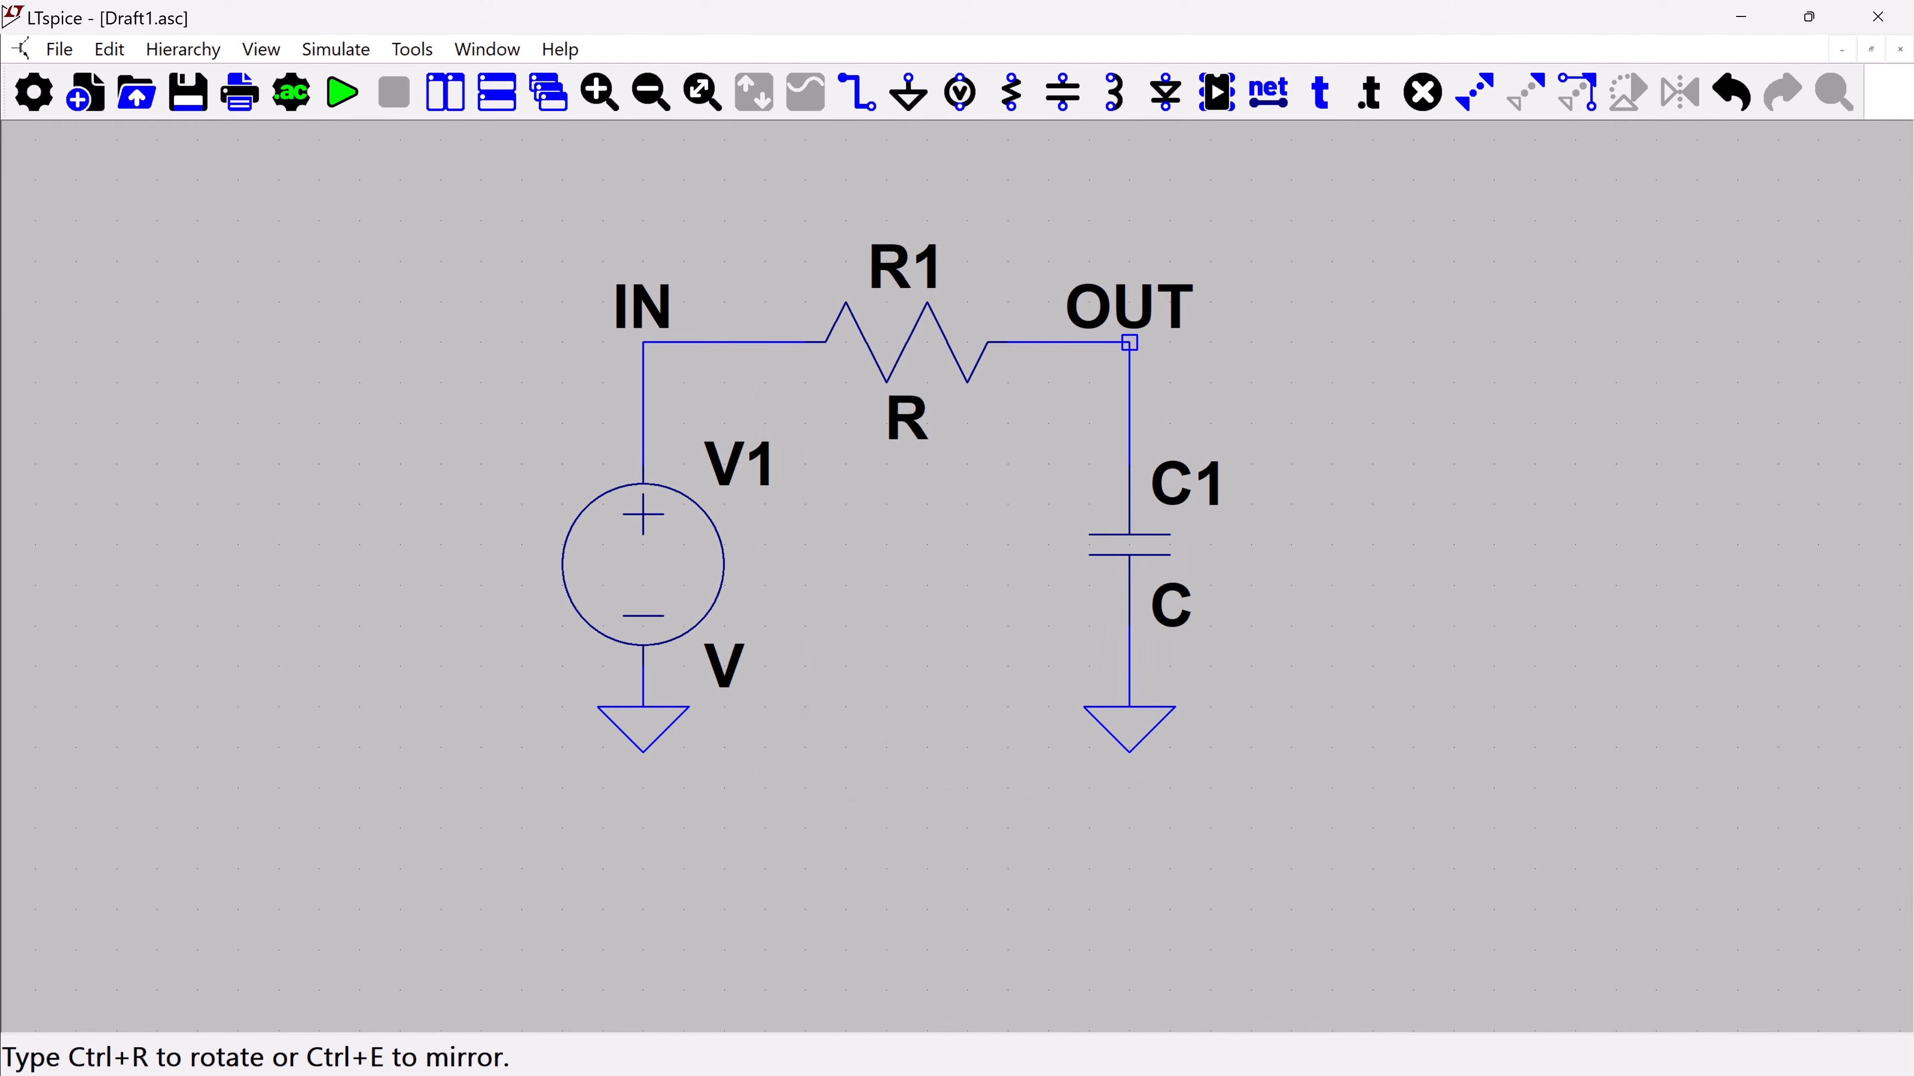
click(1130, 343)
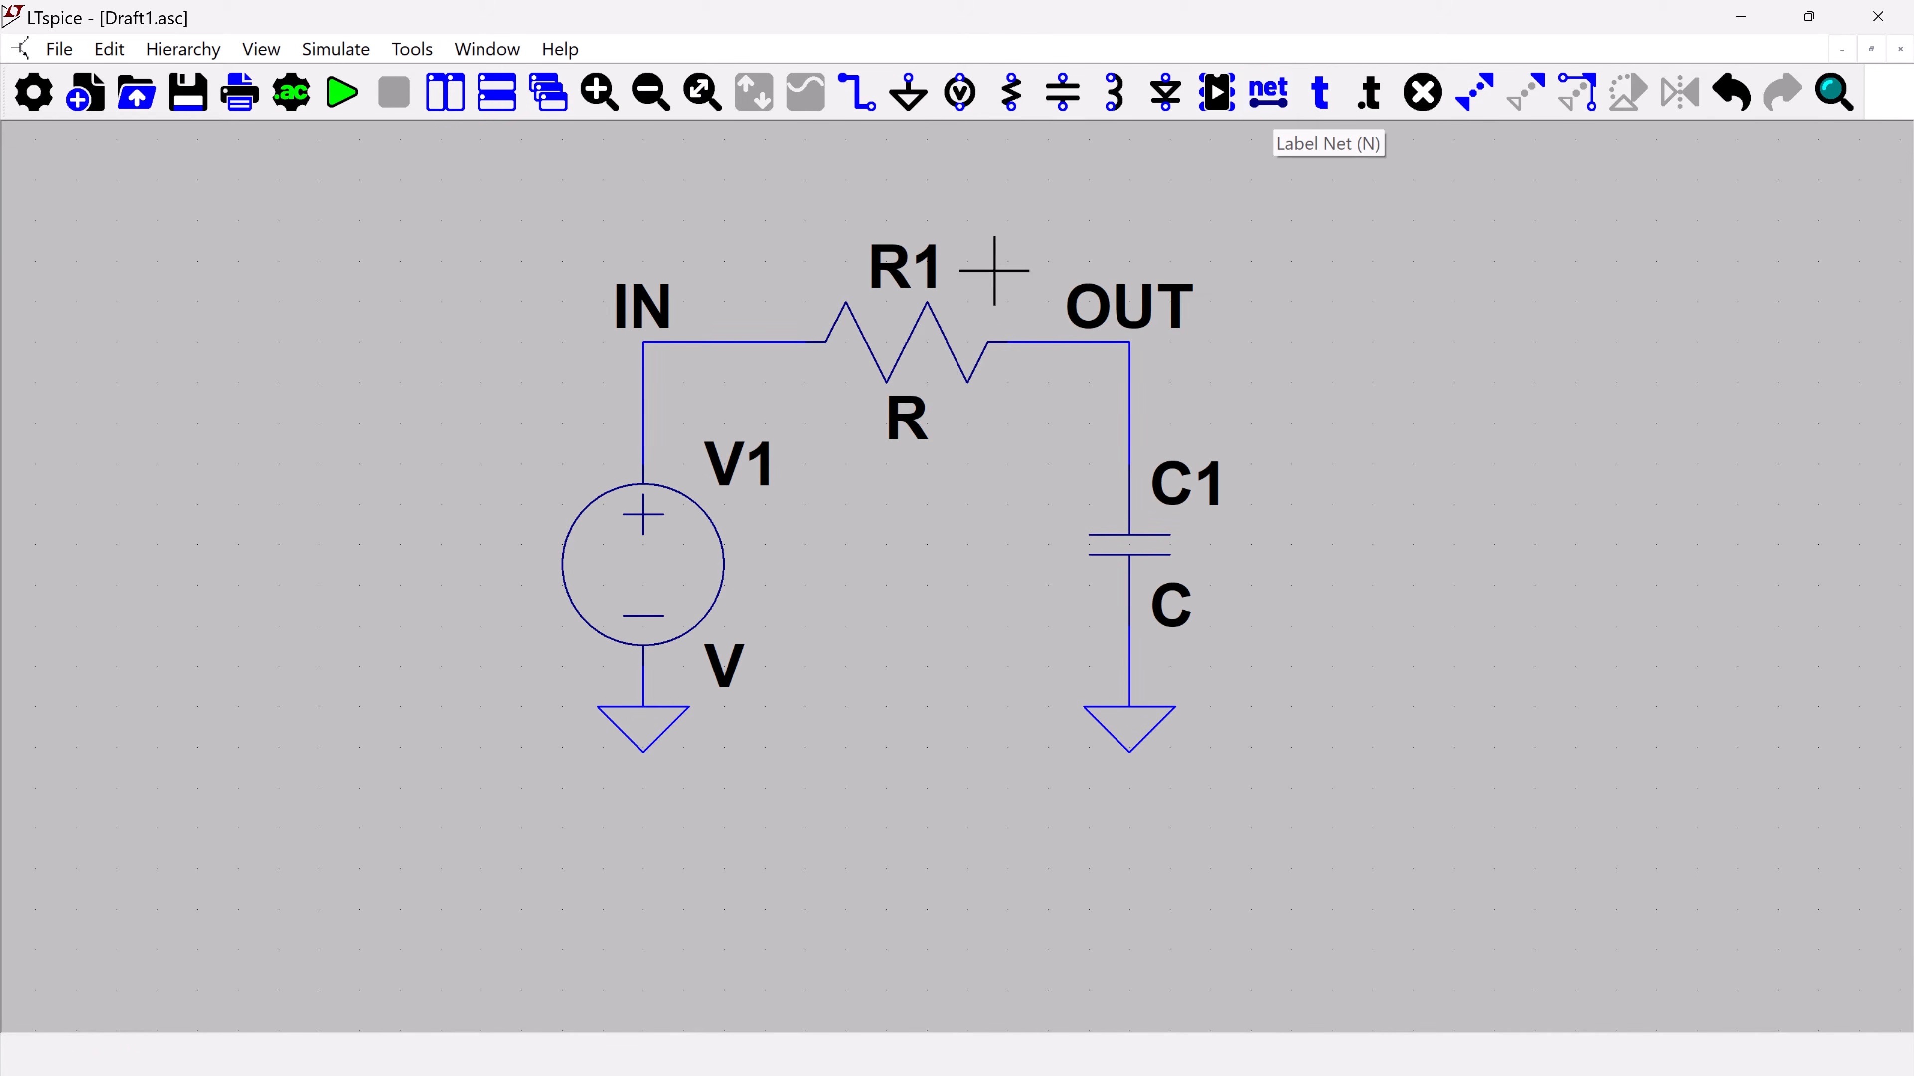
right_click(905, 422)
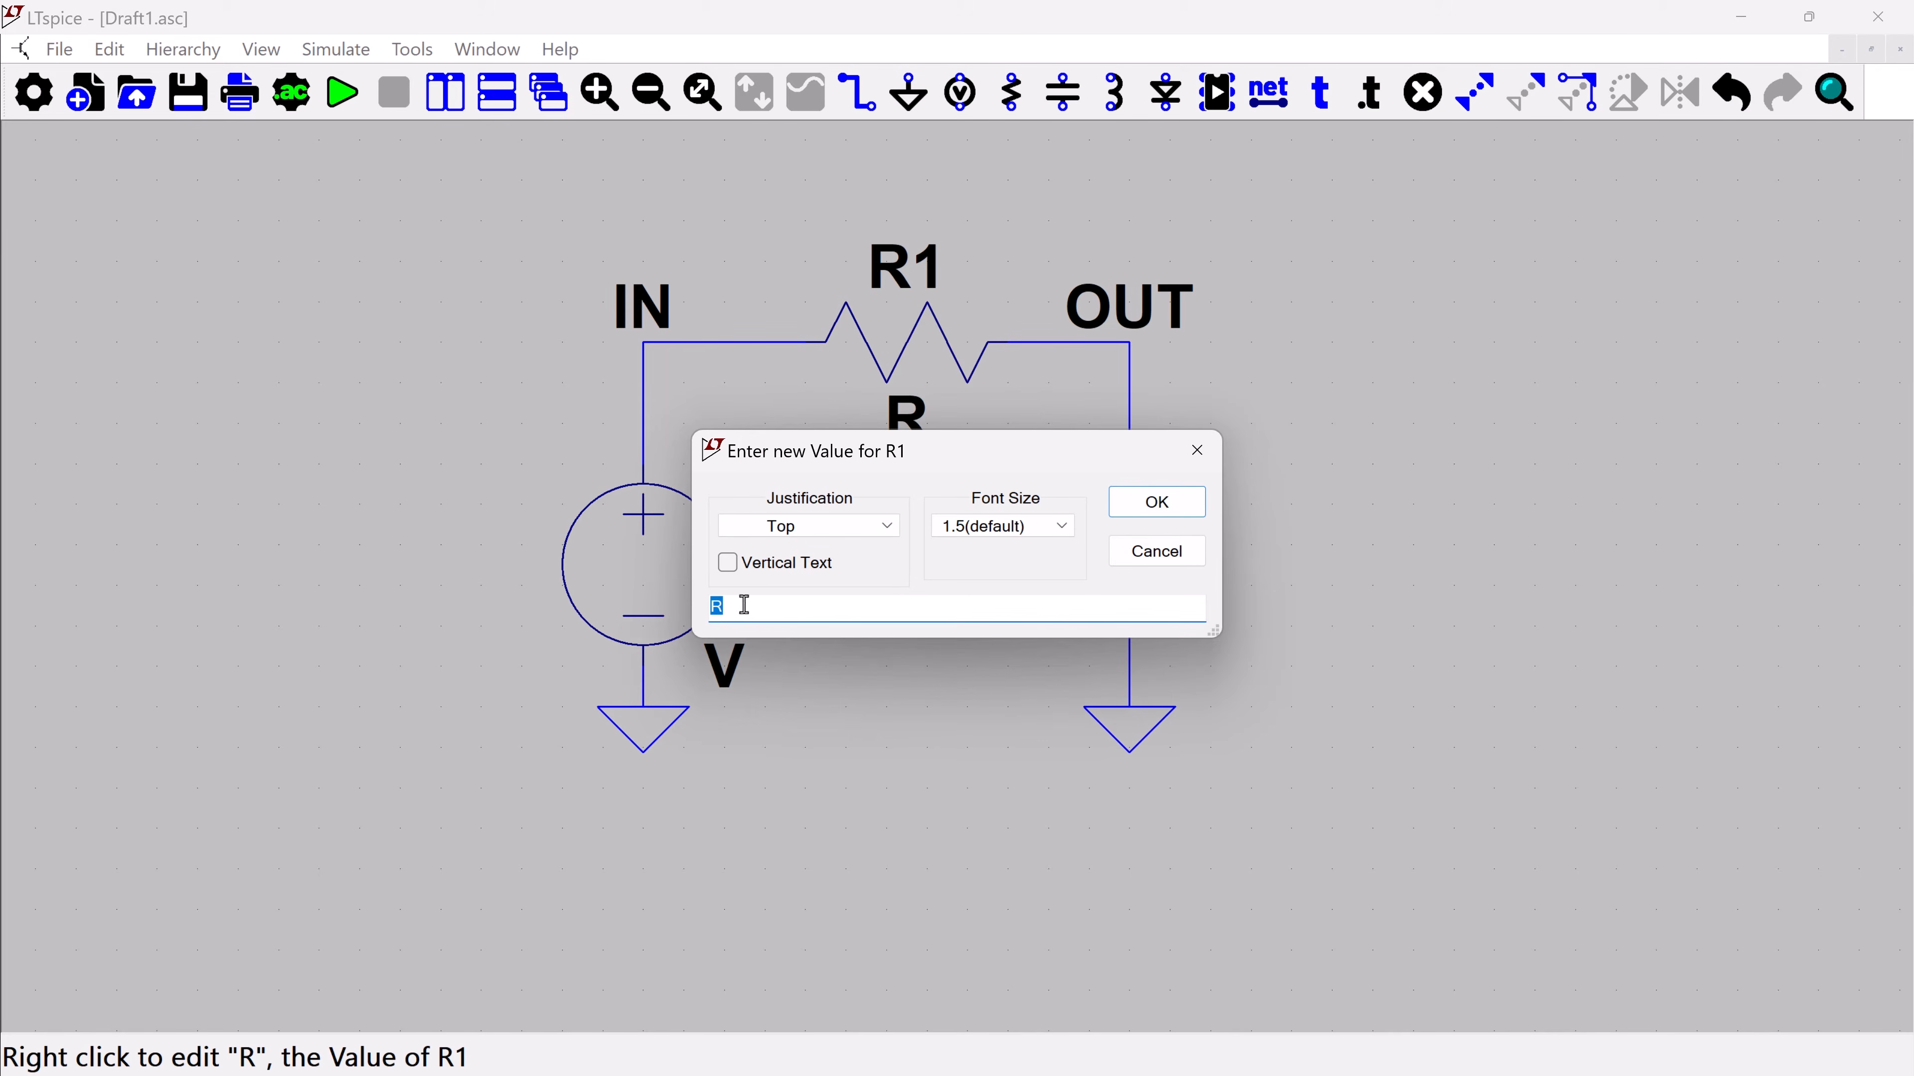
click(1157, 552)
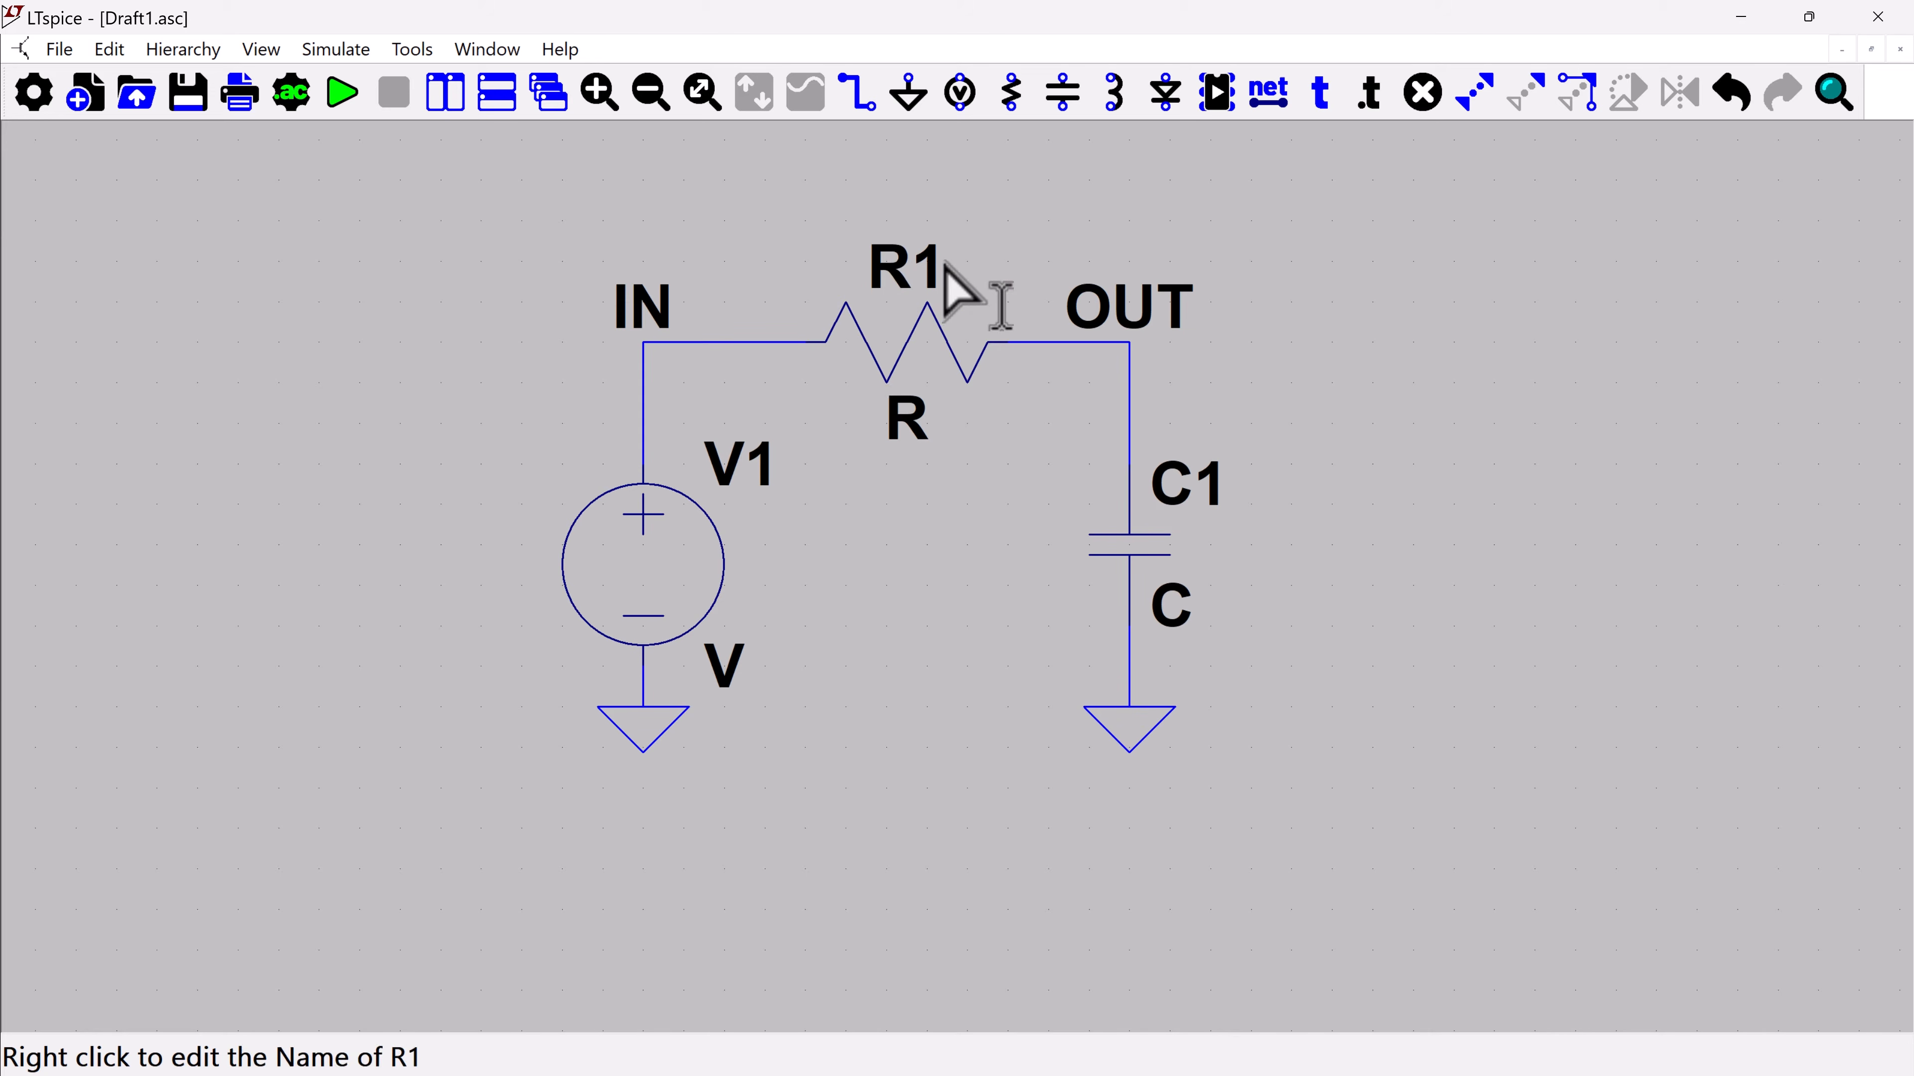
right_click(926, 275)
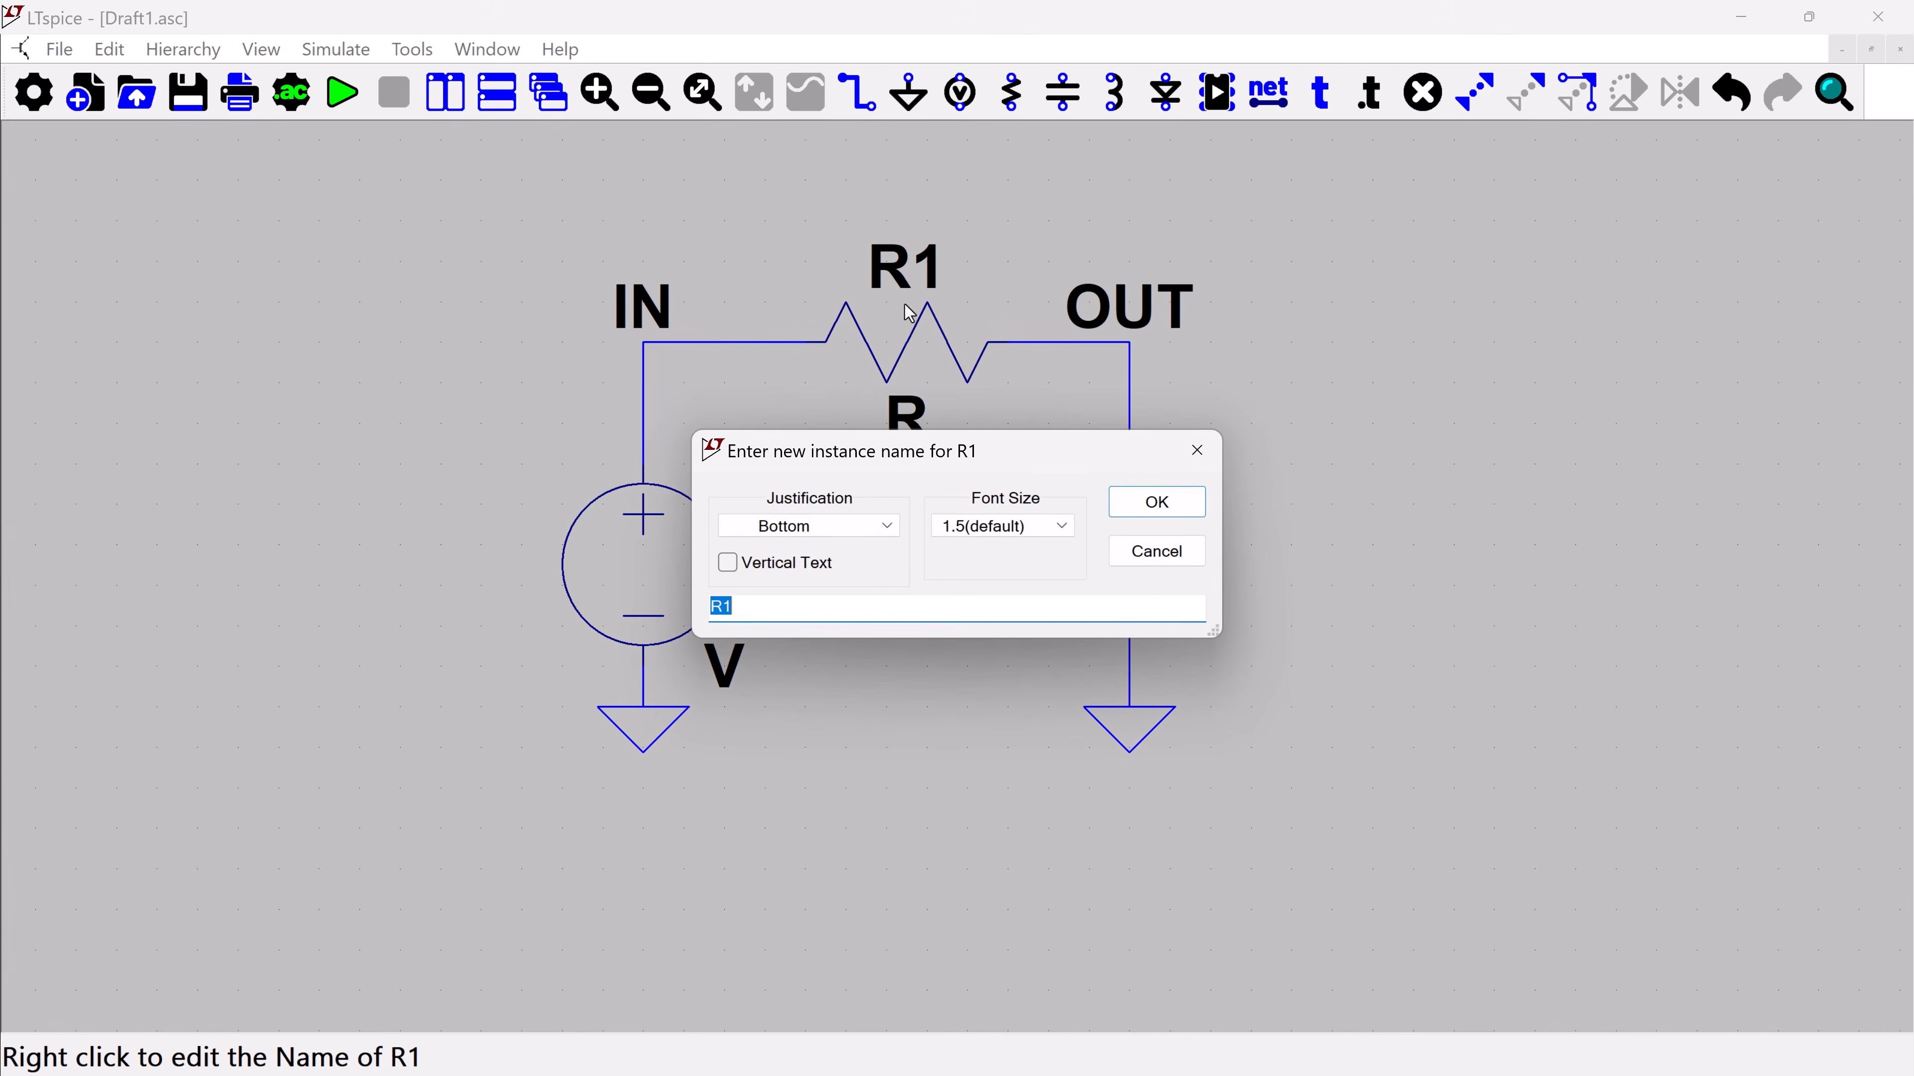
click(780, 605)
click(1138, 553)
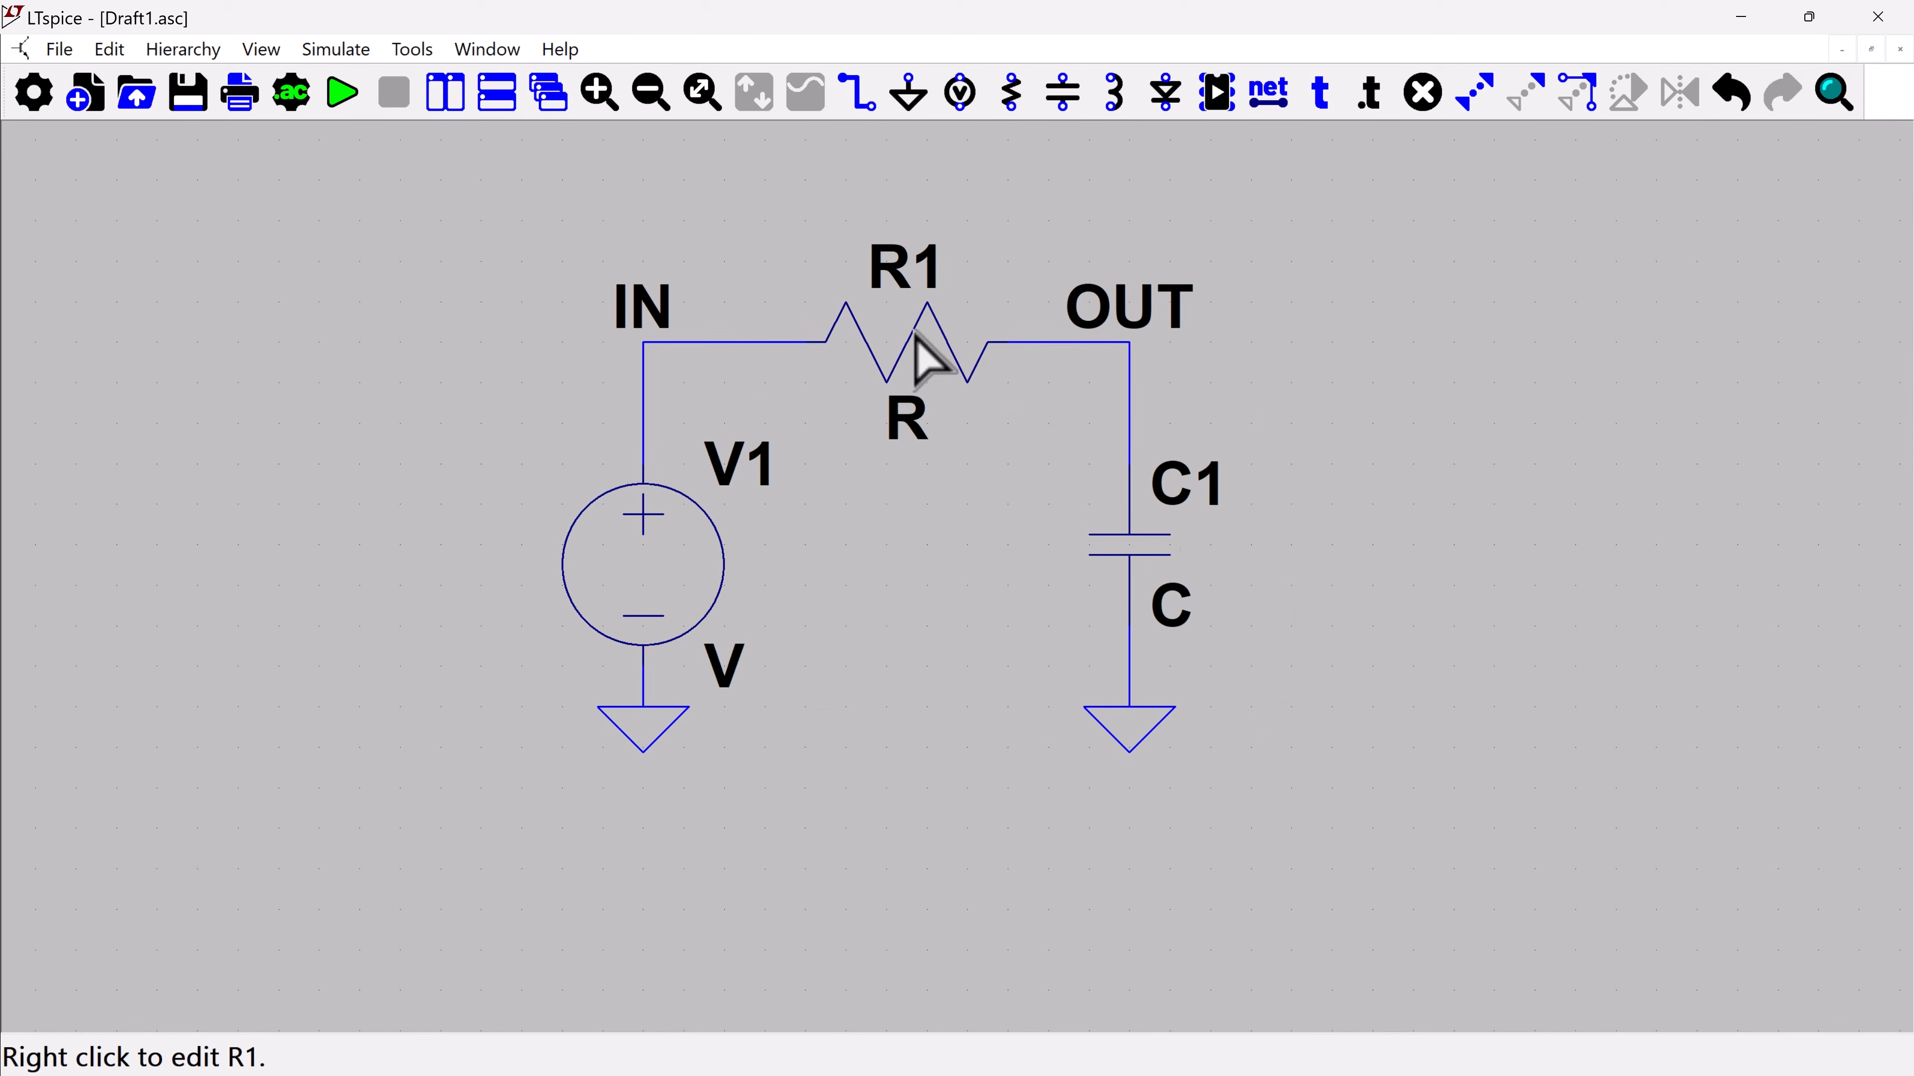
Browse the list of standard resistors available for R1, and close R1's properties without choosing one
right_click(932, 368)
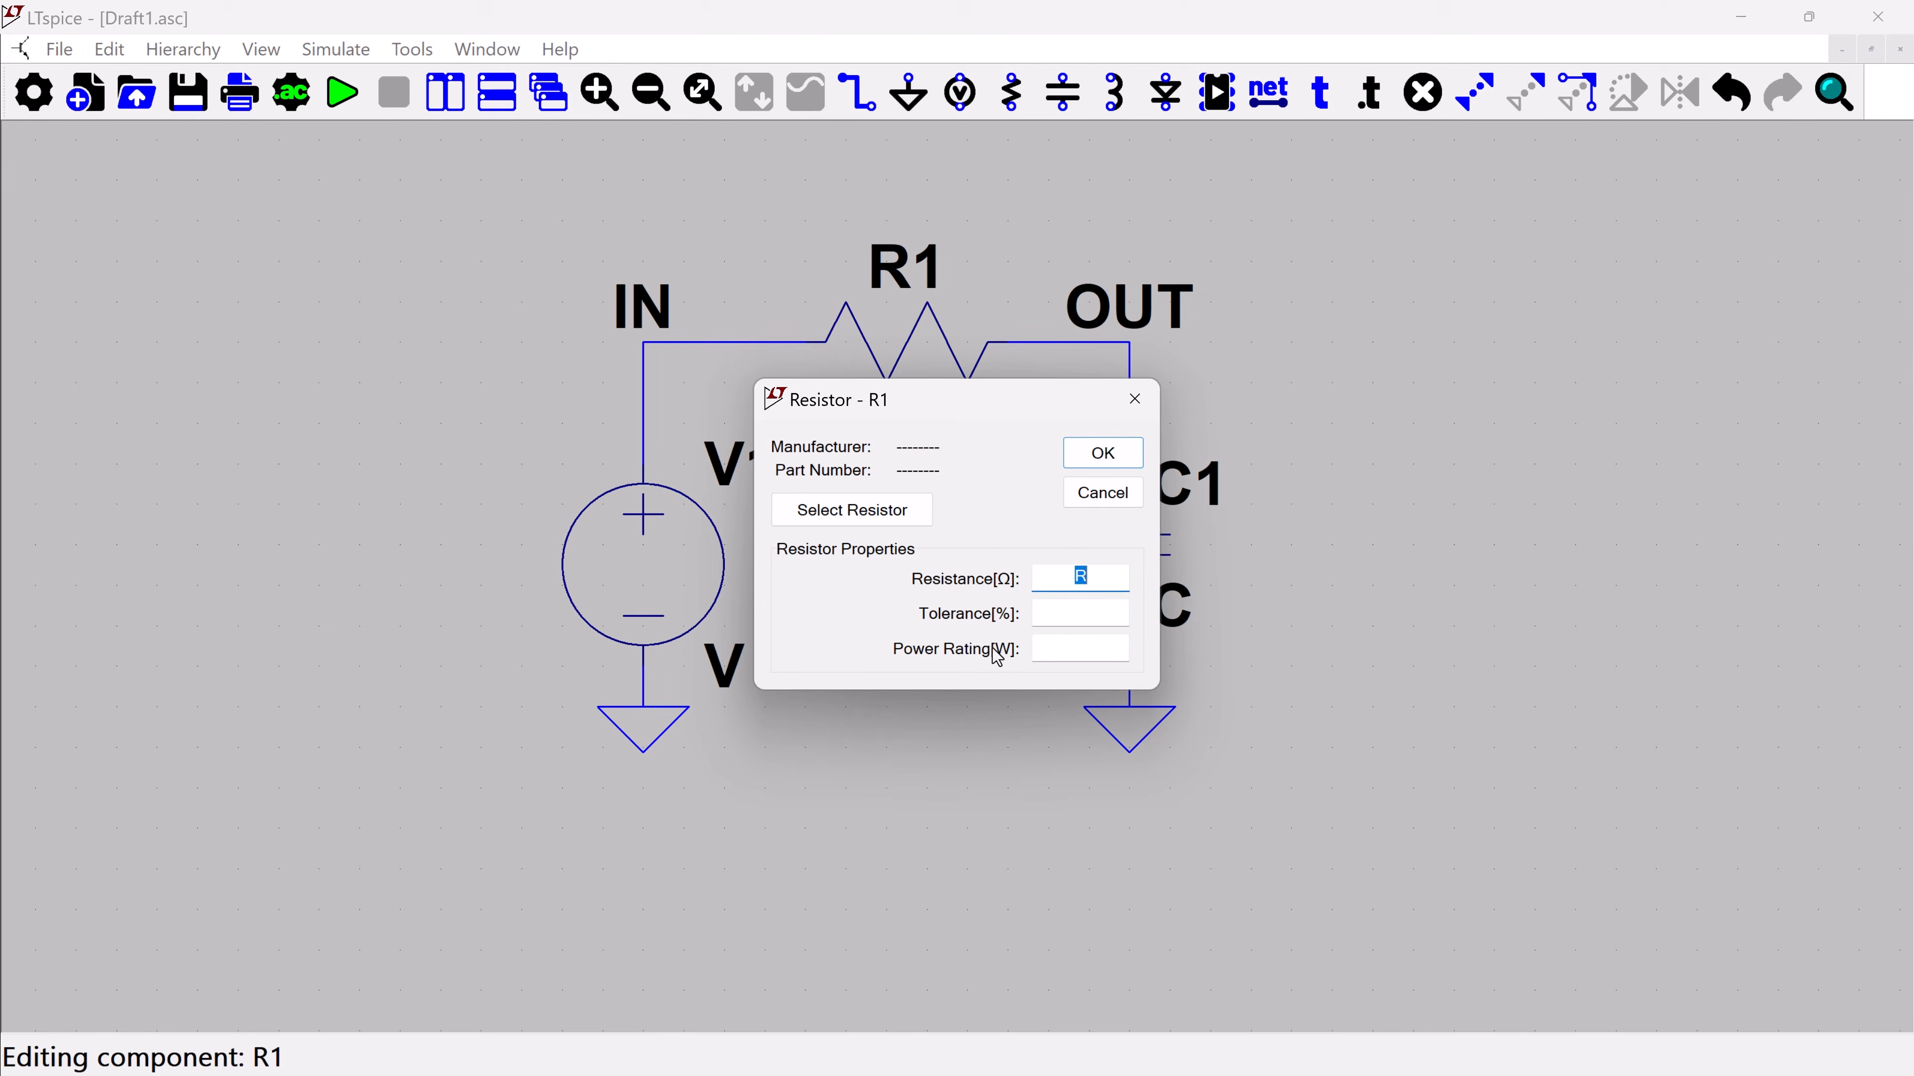
click(834, 516)
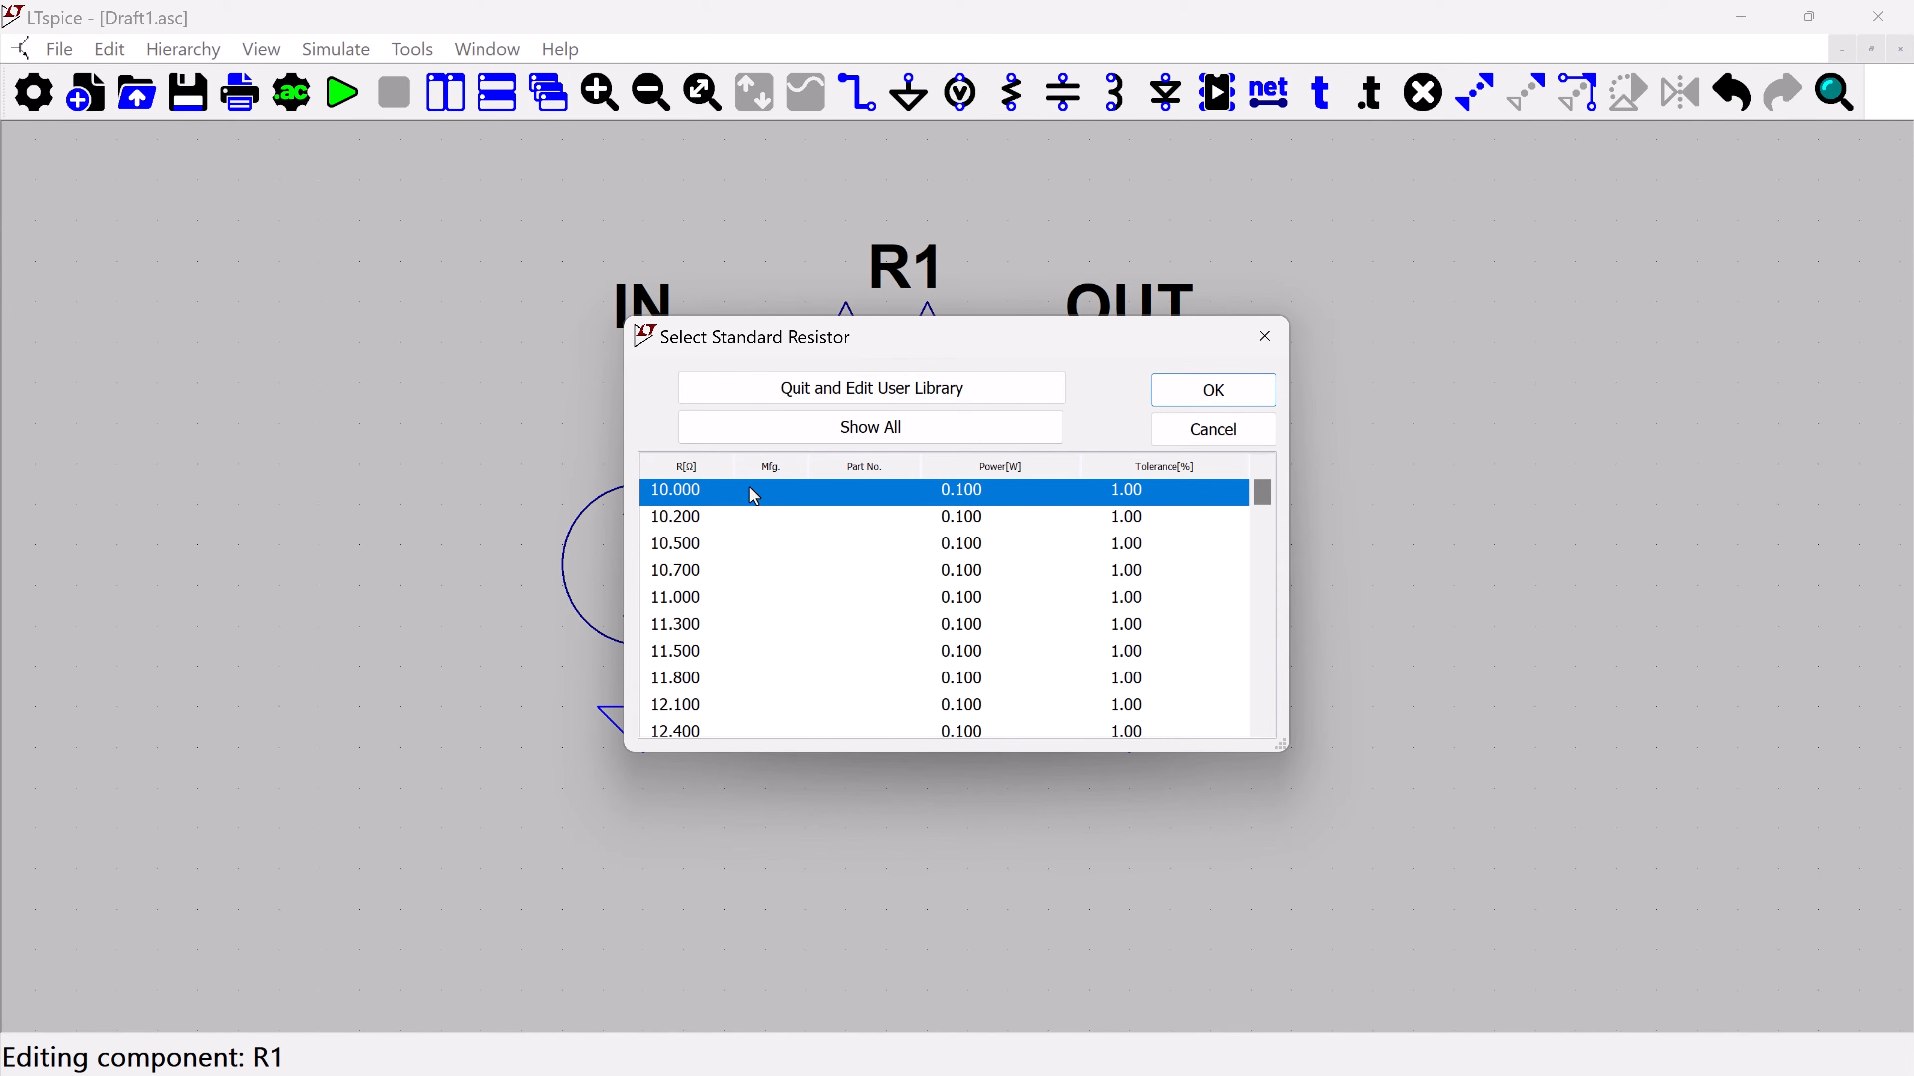
scroll(804, 615, down, 10)
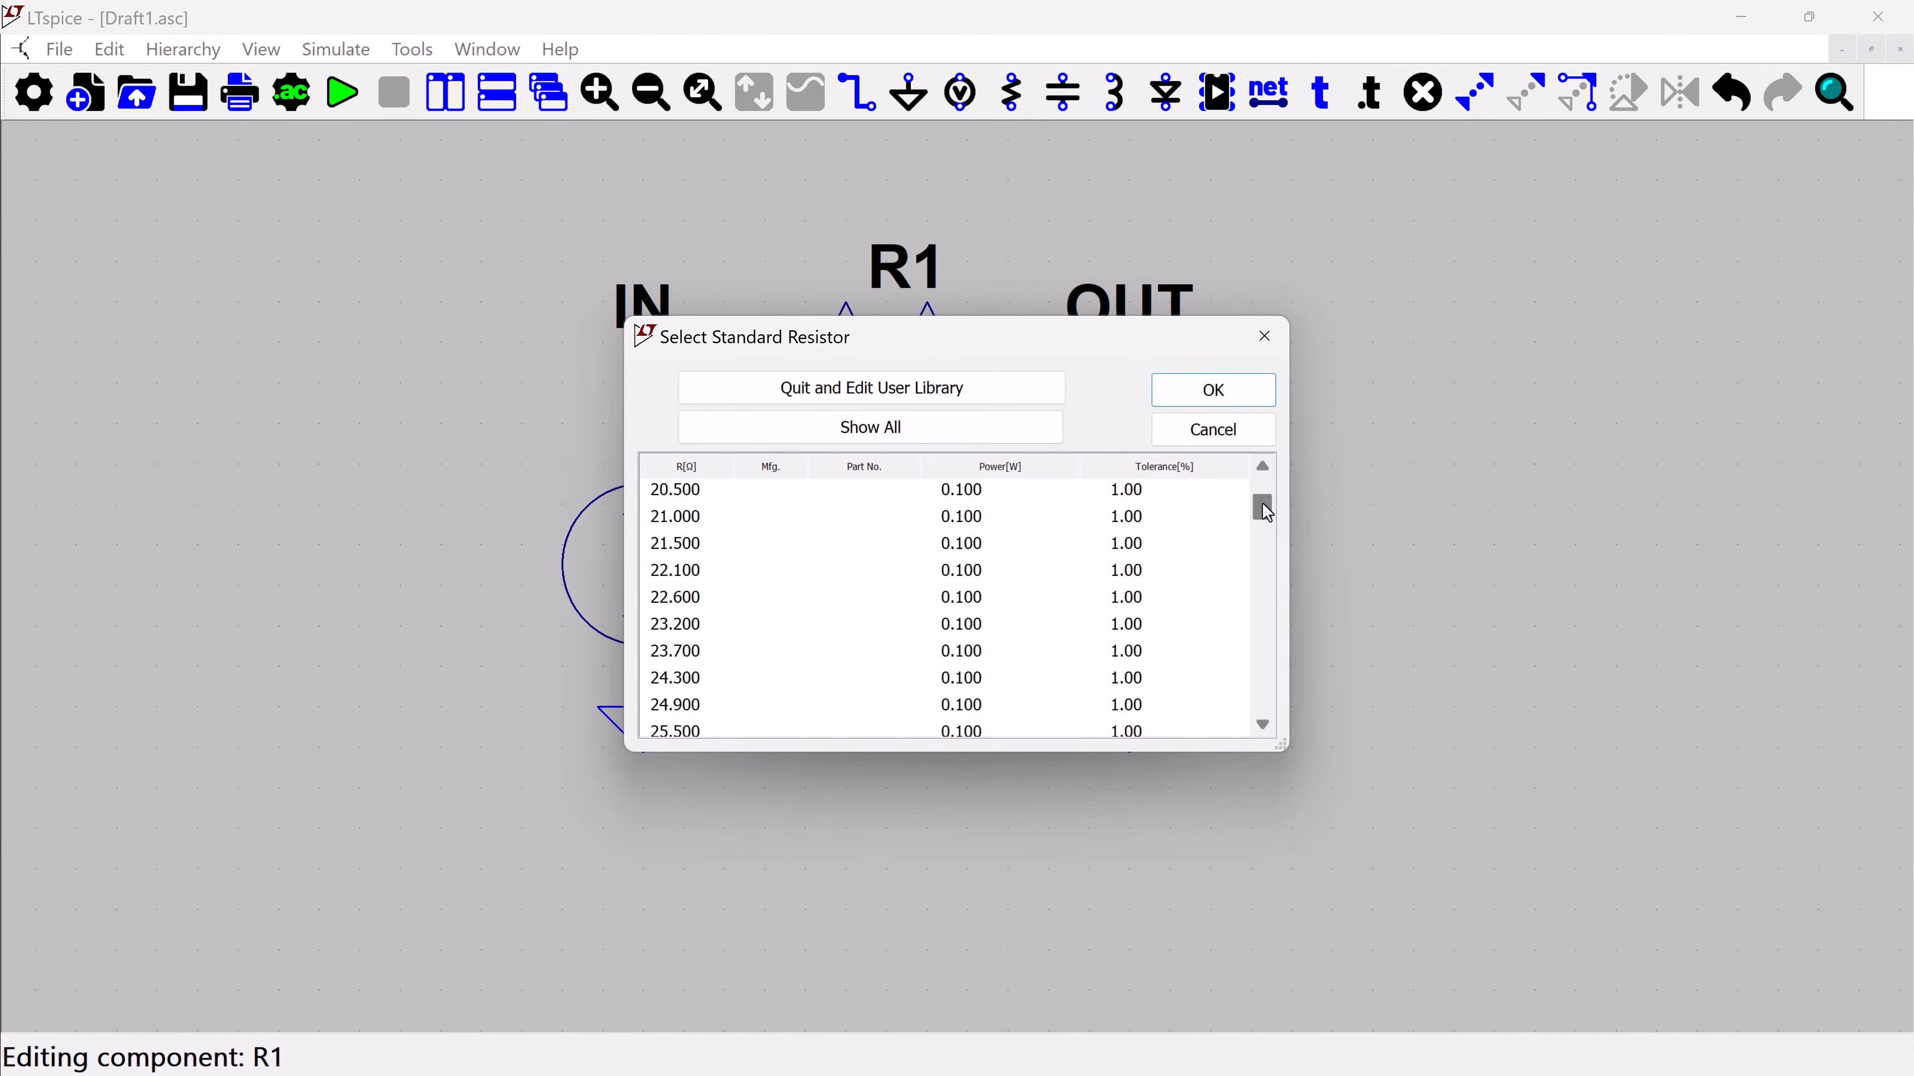
mouse_move(1262, 502)
mouse_down()
mouse_move(1270, 701)
mouse_move(1269, 469)
mouse_up()
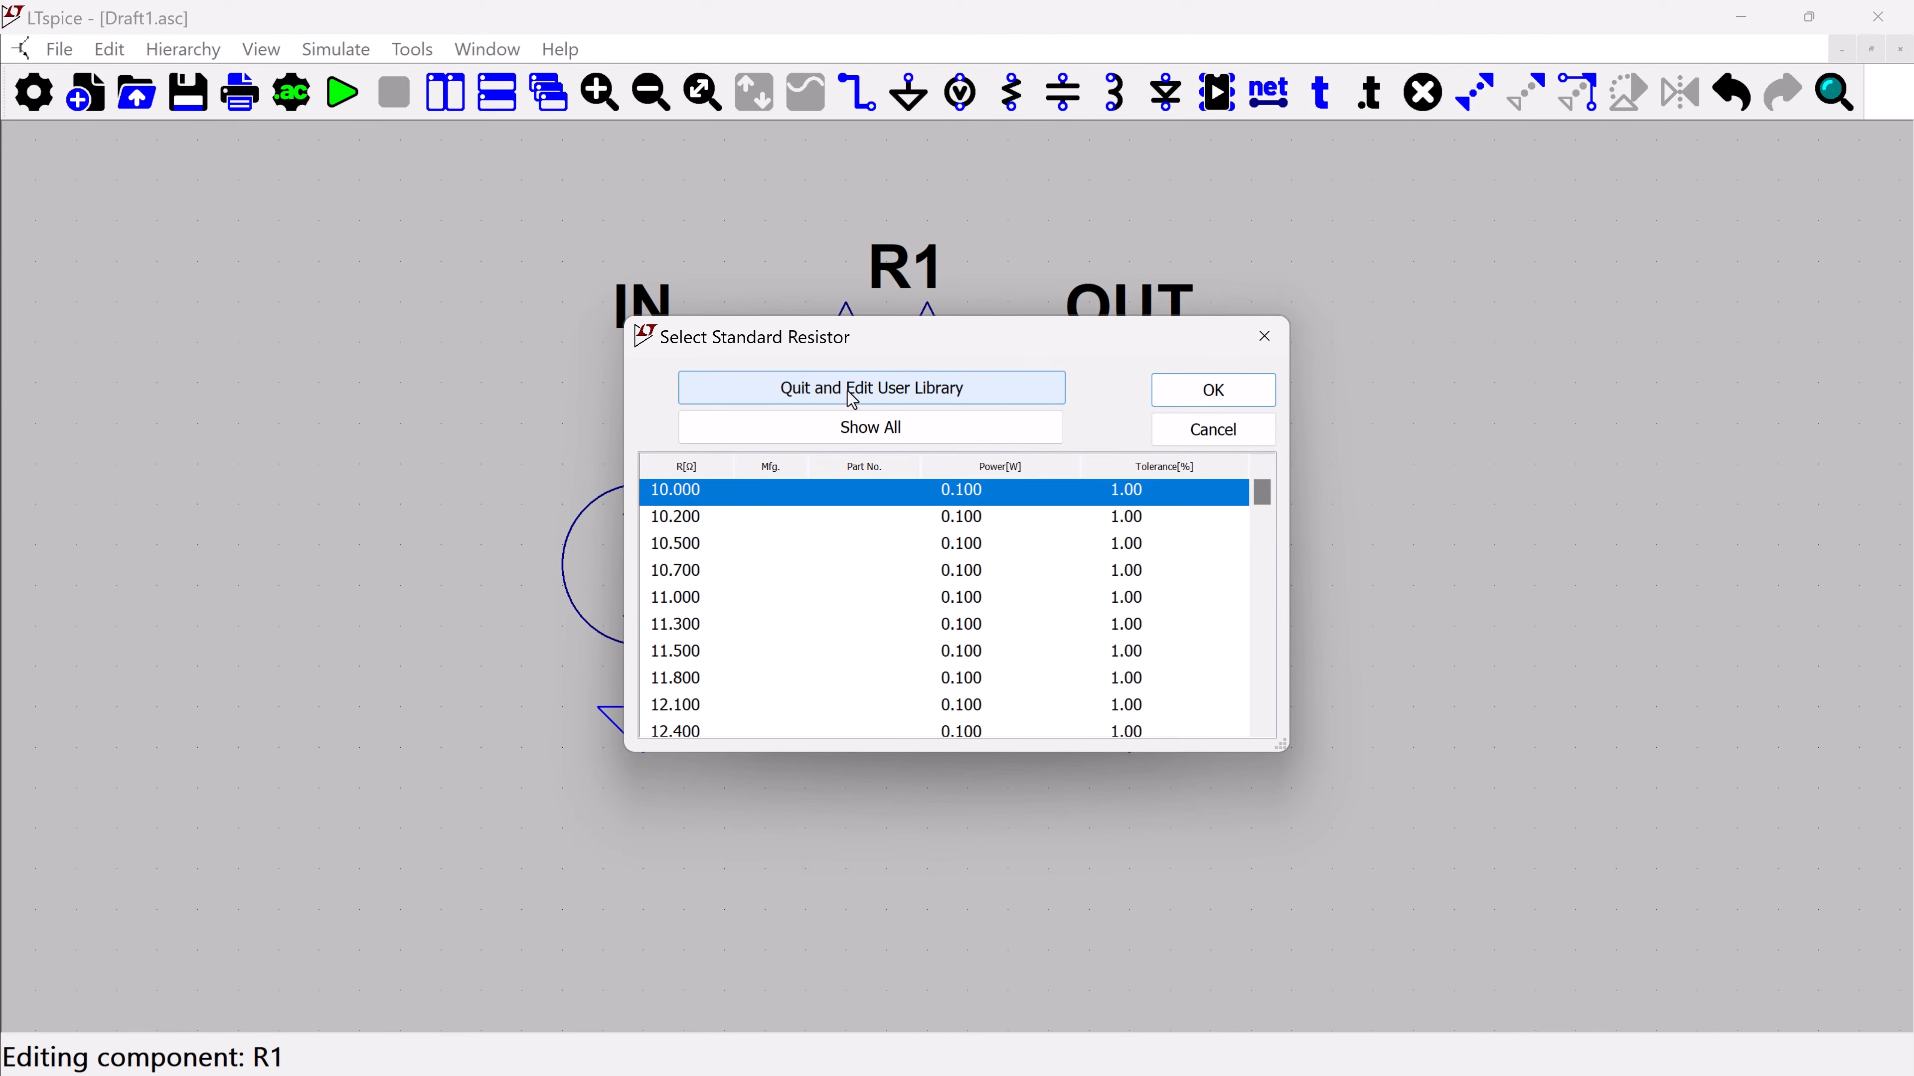
click(1175, 427)
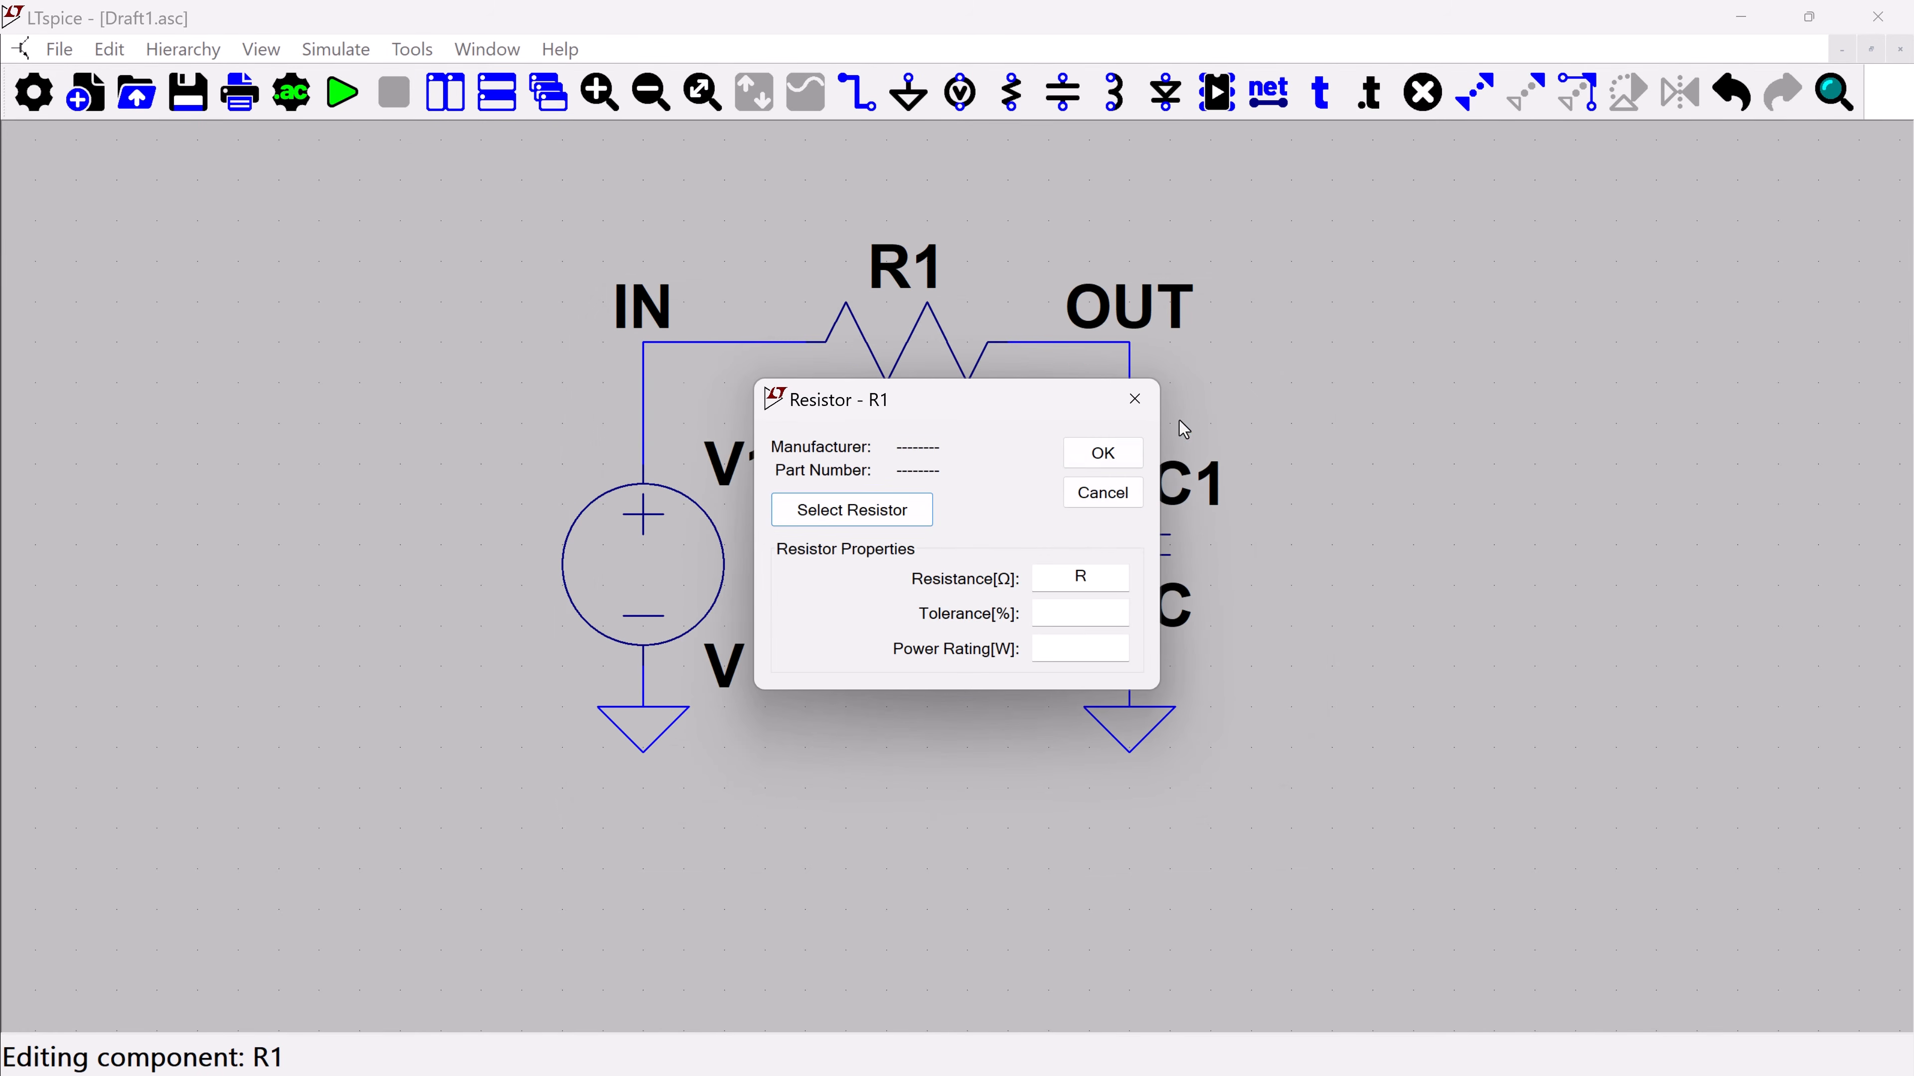
click(1100, 492)
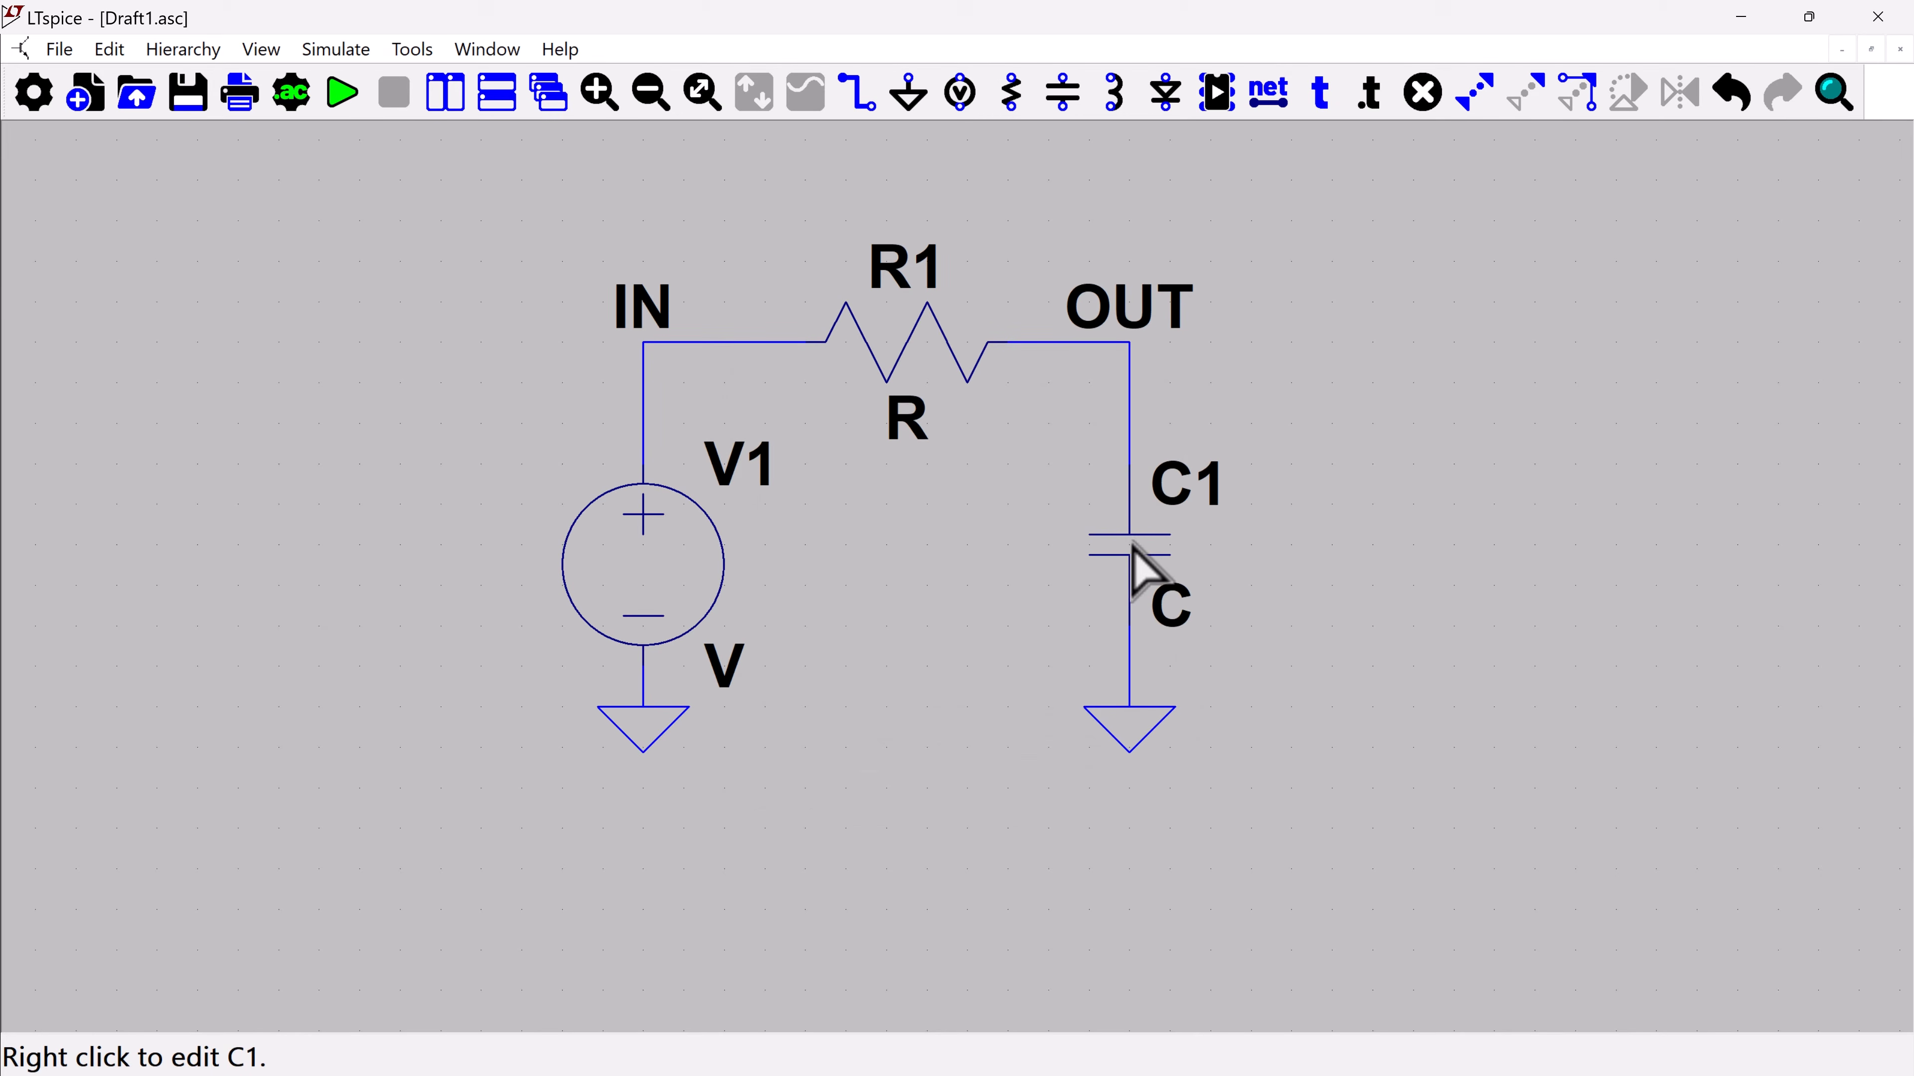
Browse the stock capacitors available for C1, and close C1's properties without choosing one
right_click(1134, 546)
click(805, 453)
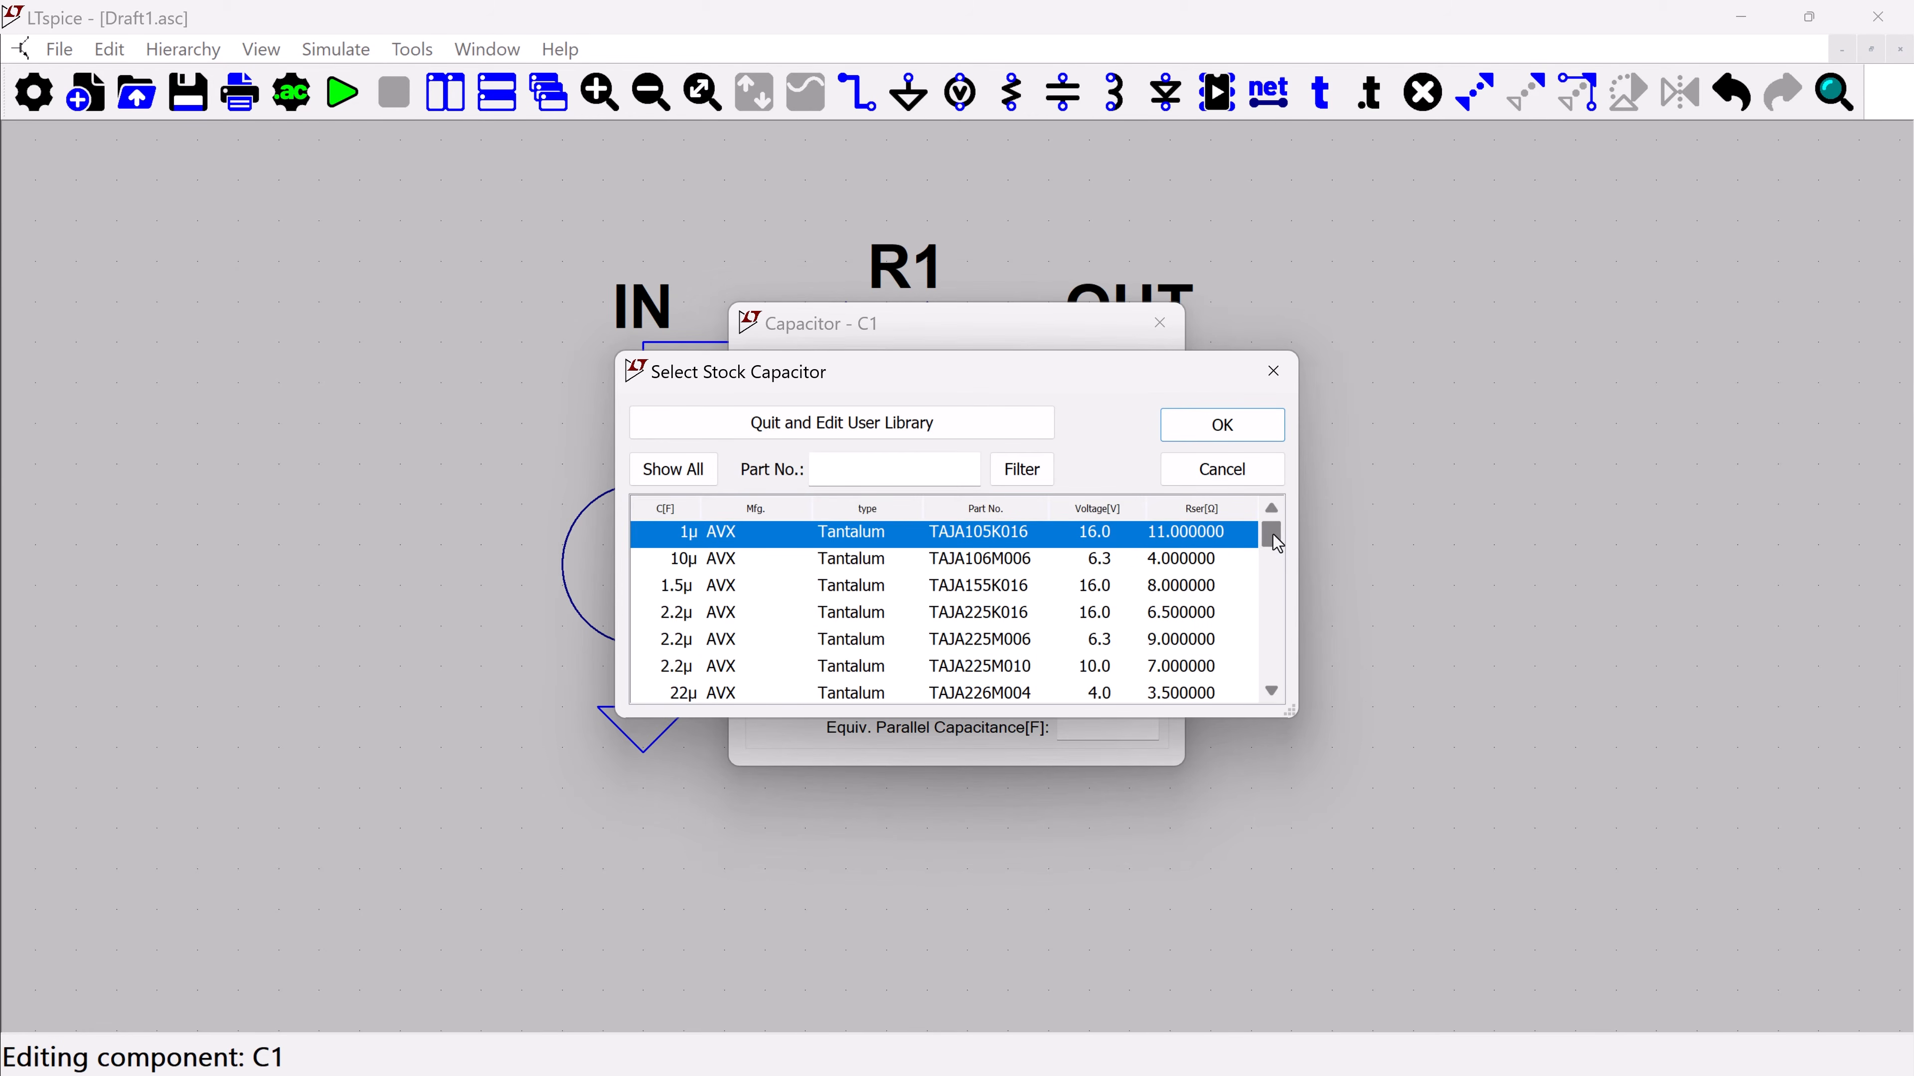
drag(1271, 534, 1274, 603)
click(1234, 469)
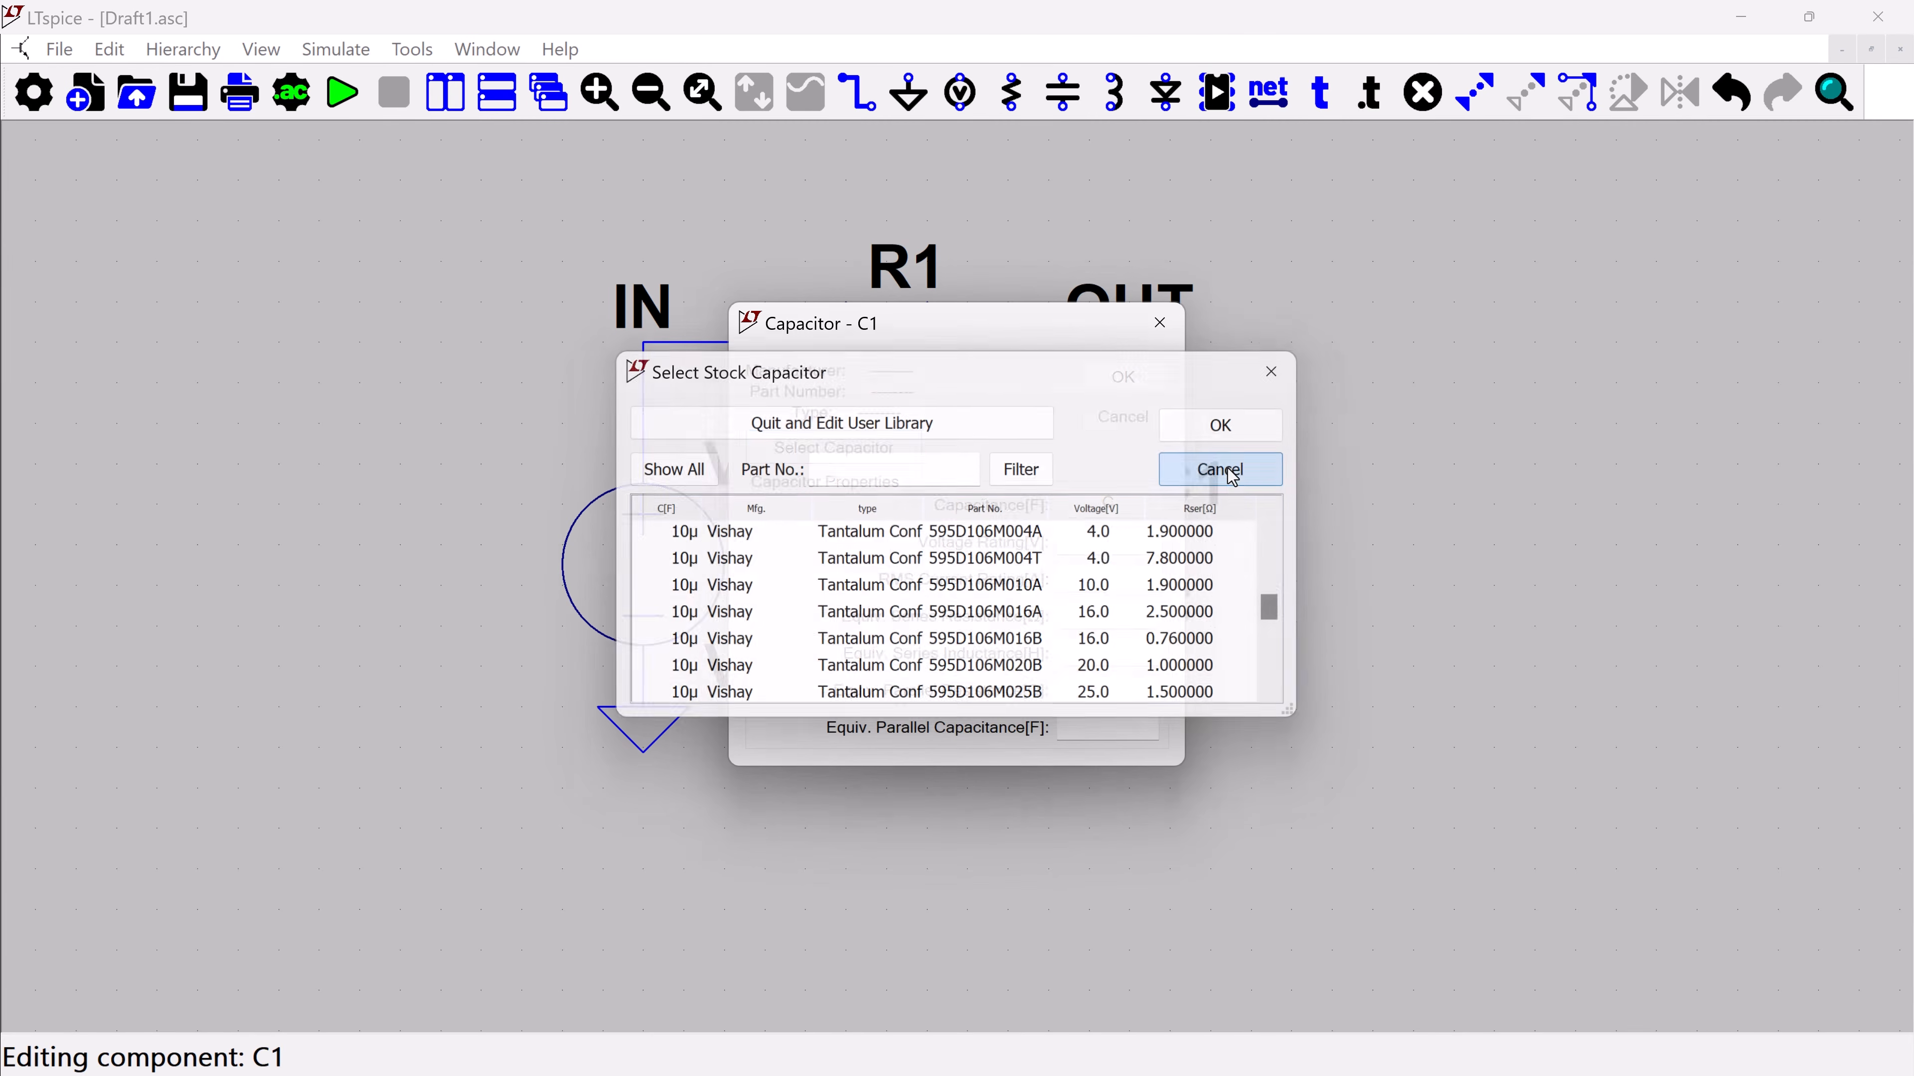
click(1104, 416)
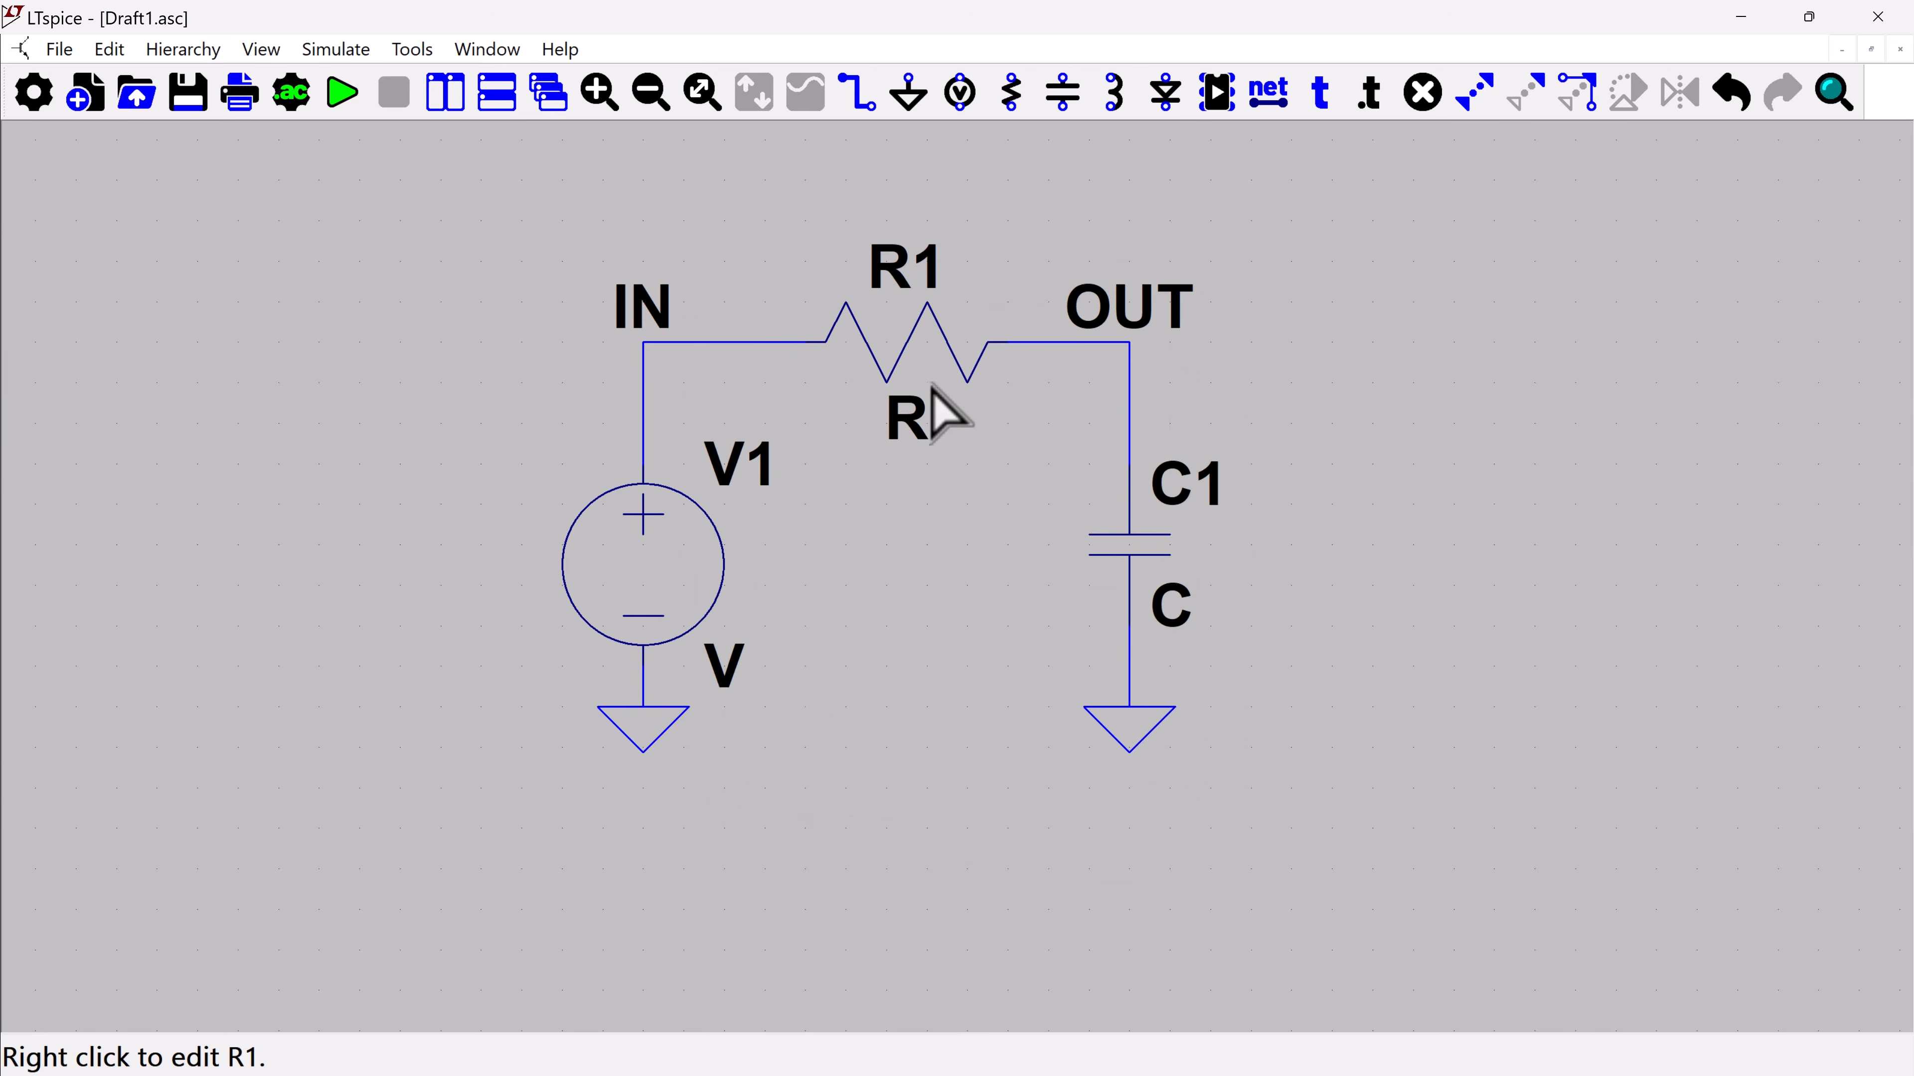
Set the value of resistor R1 to 10K
right_click(914, 422)
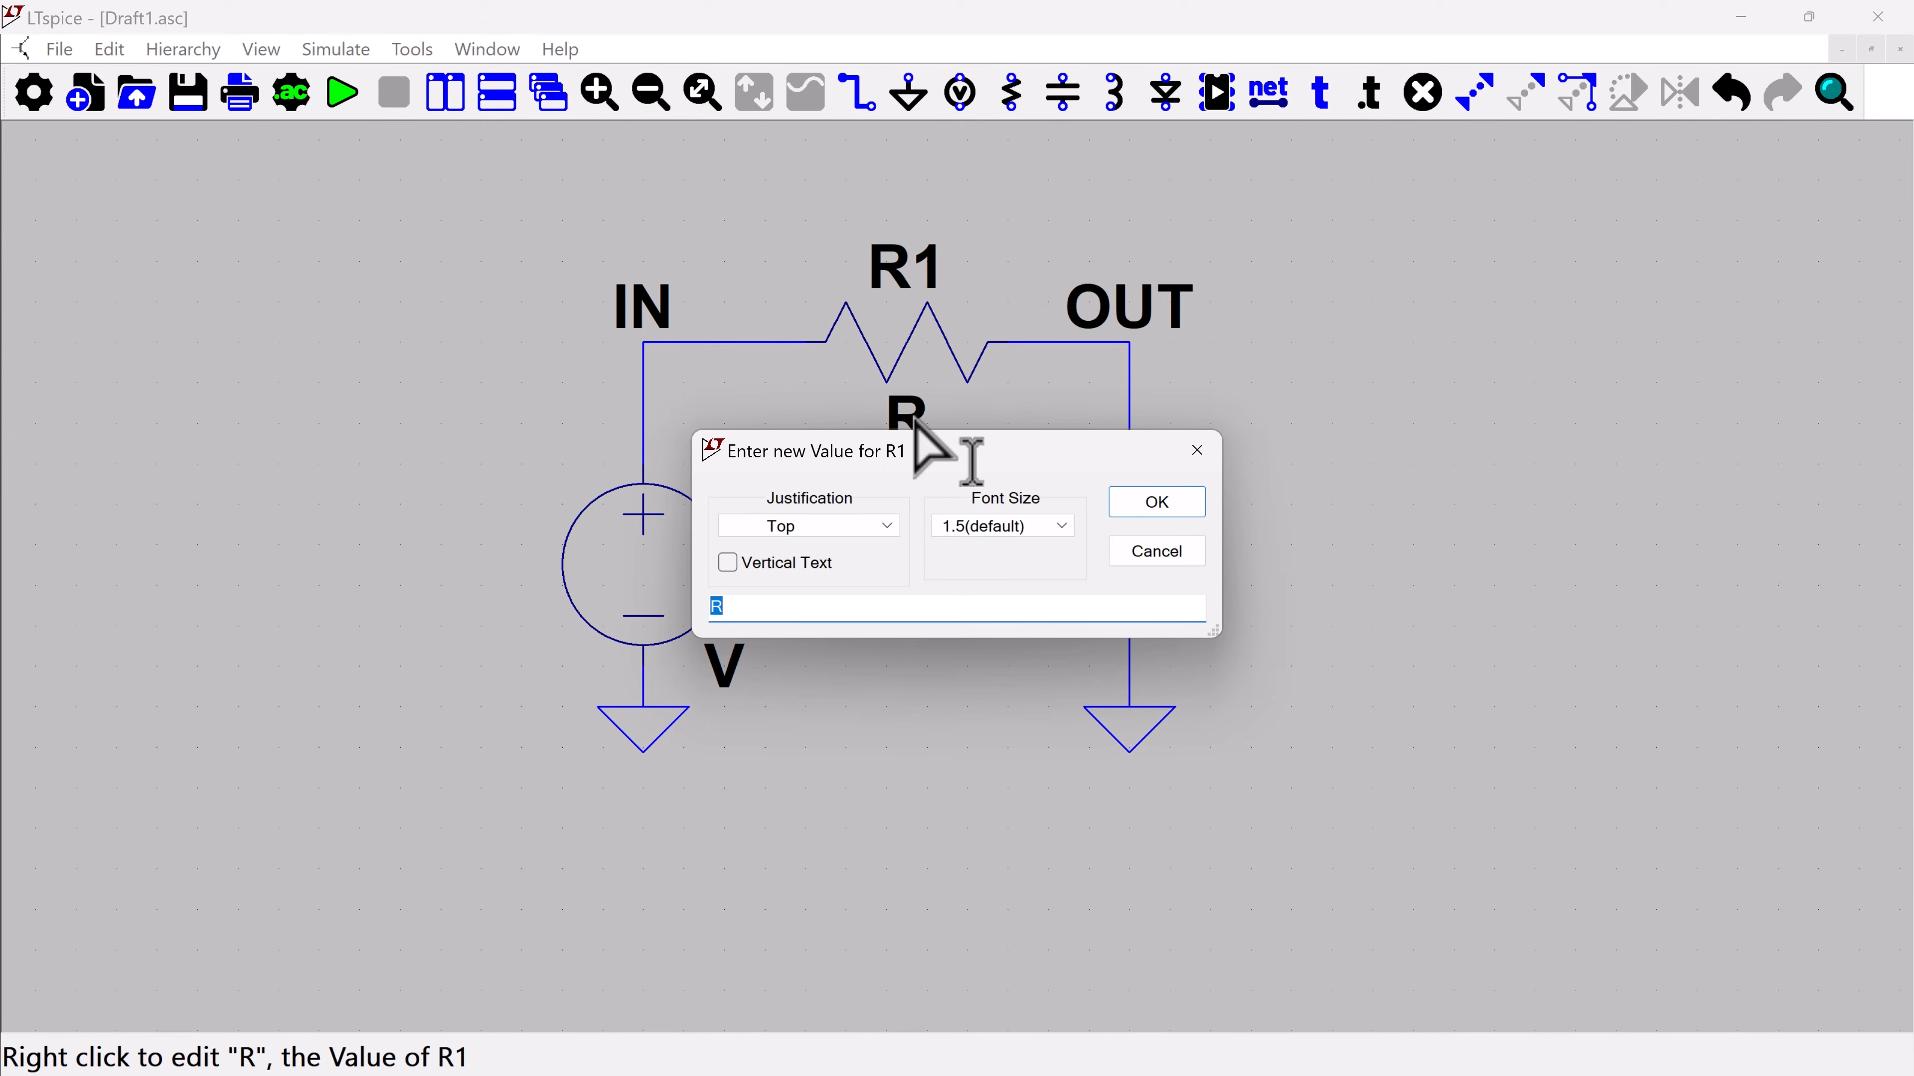
text(10k)
key(Return)
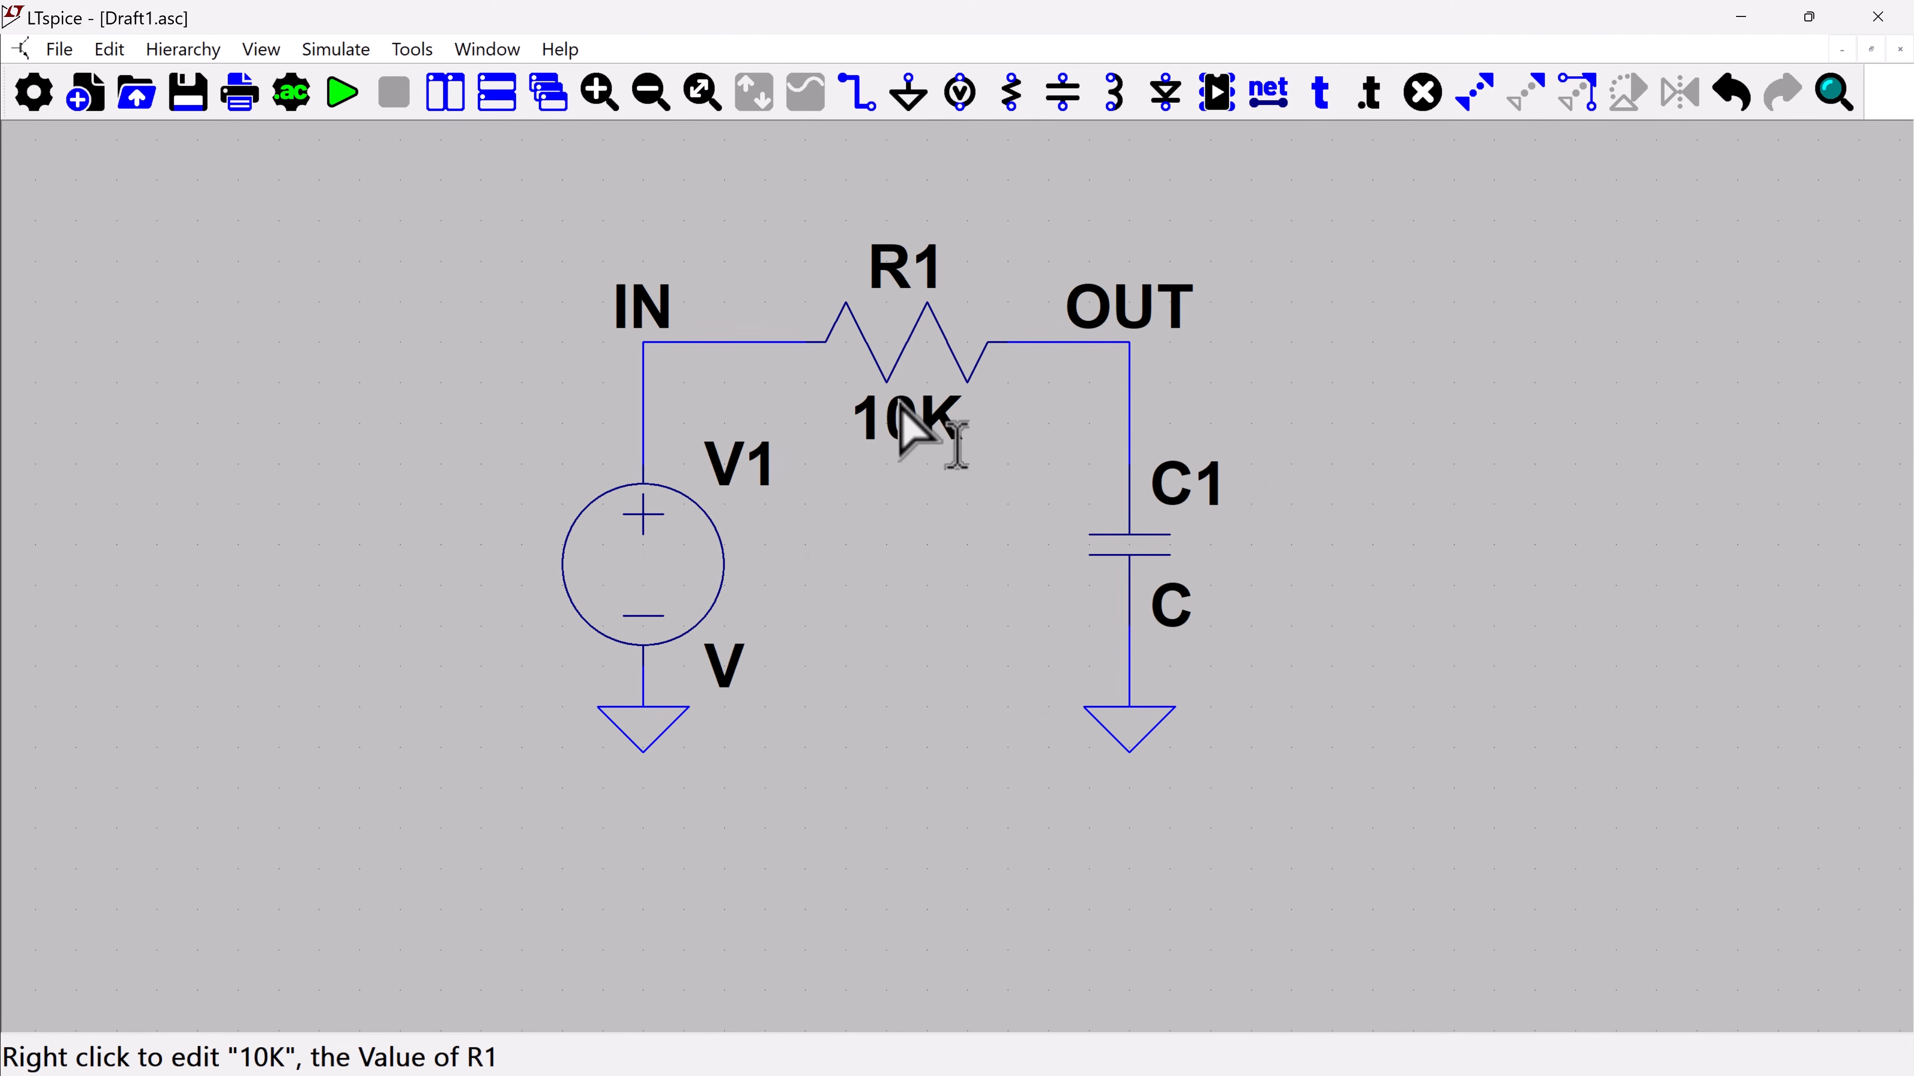
Set the capacitance of C1 to .1u
right_click(1148, 554)
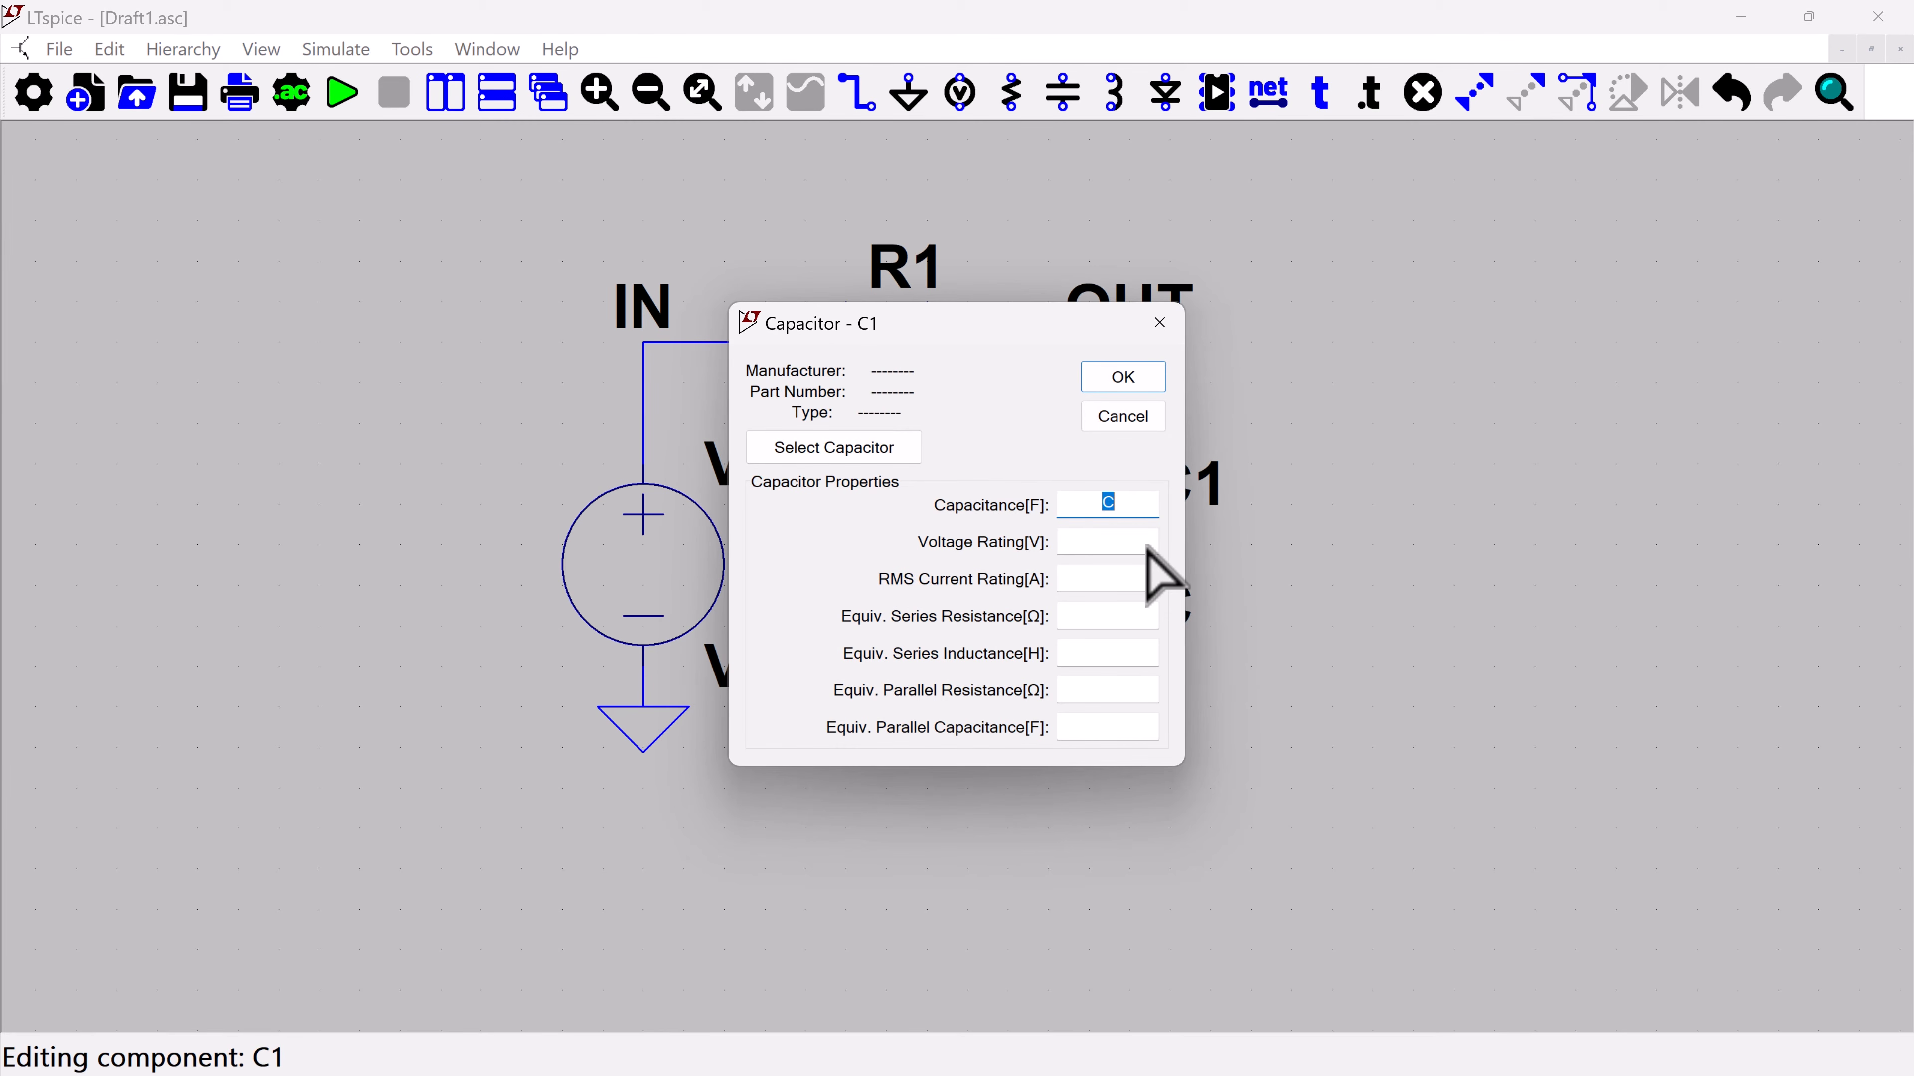
text(.1u)
click(1141, 376)
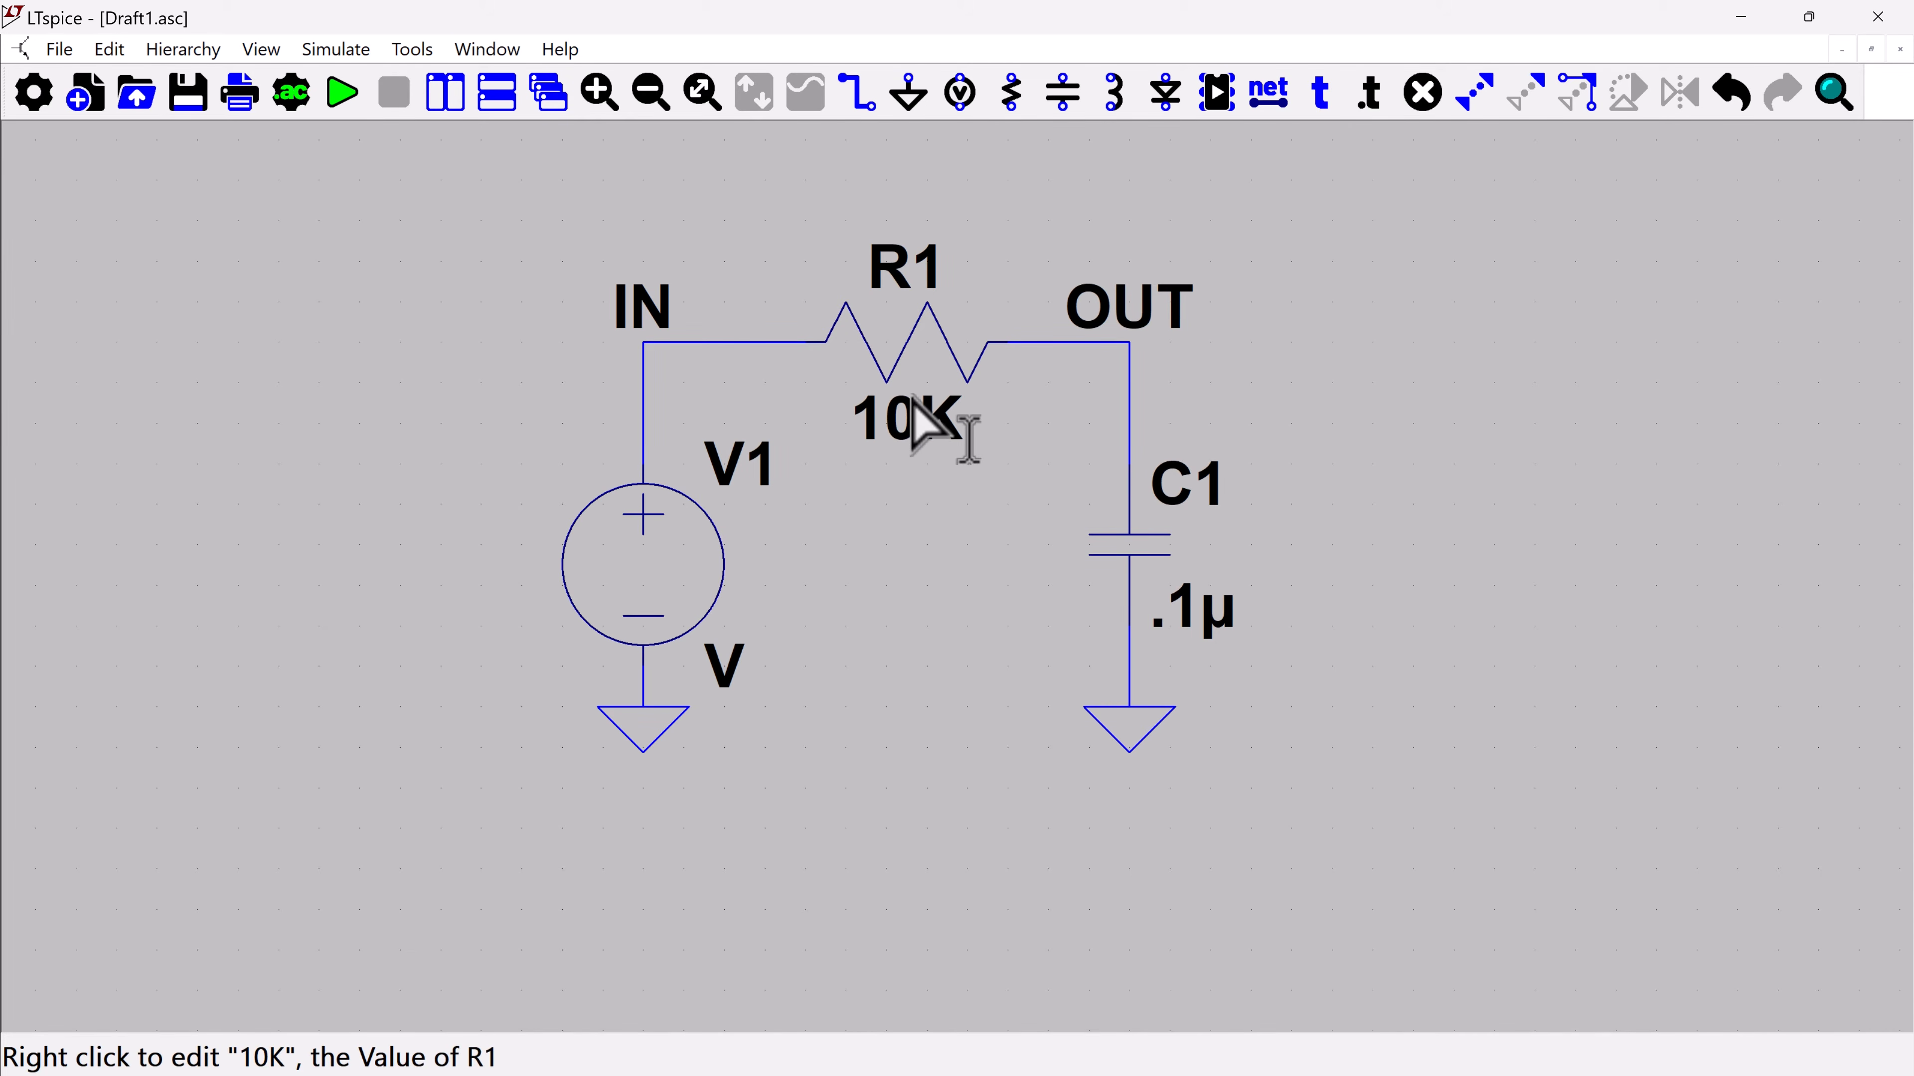
Rewrite R1's value with a lowercase suffix as 10k
right_click(951, 423)
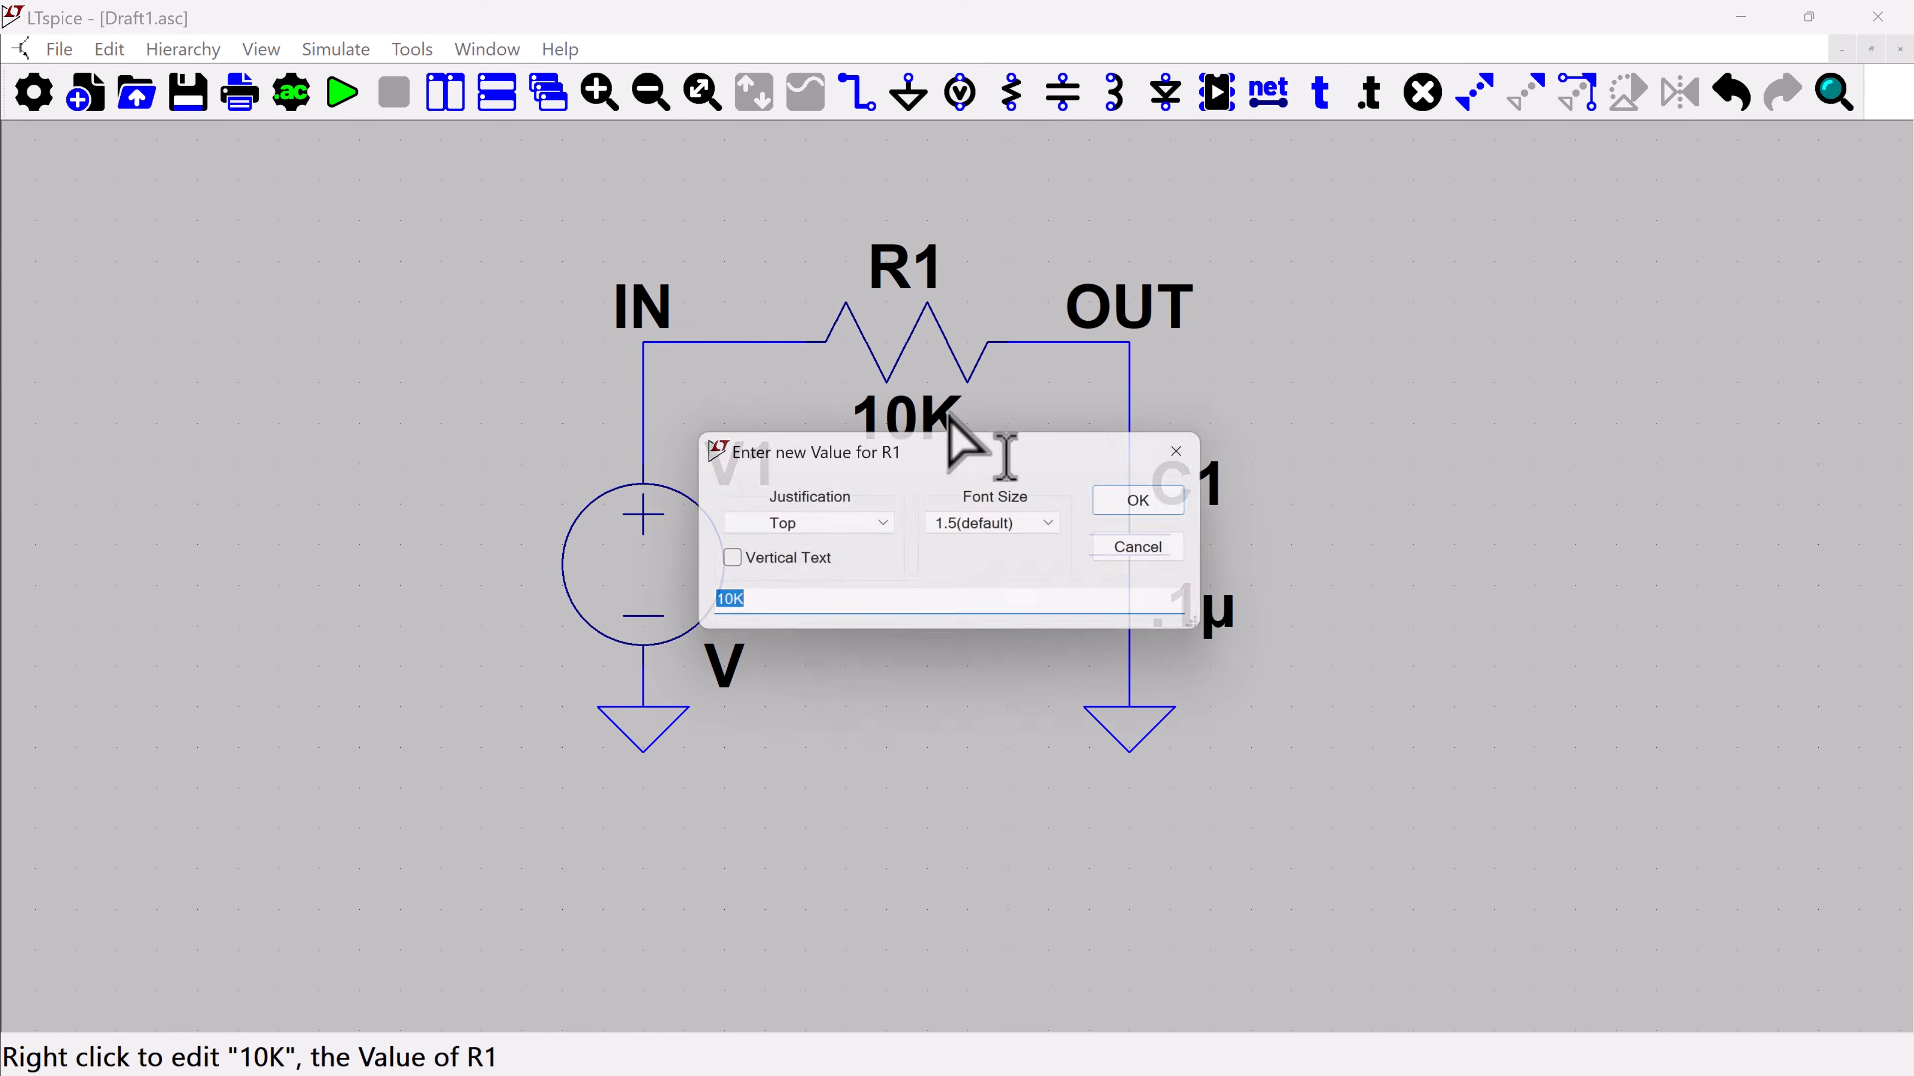
click(774, 603)
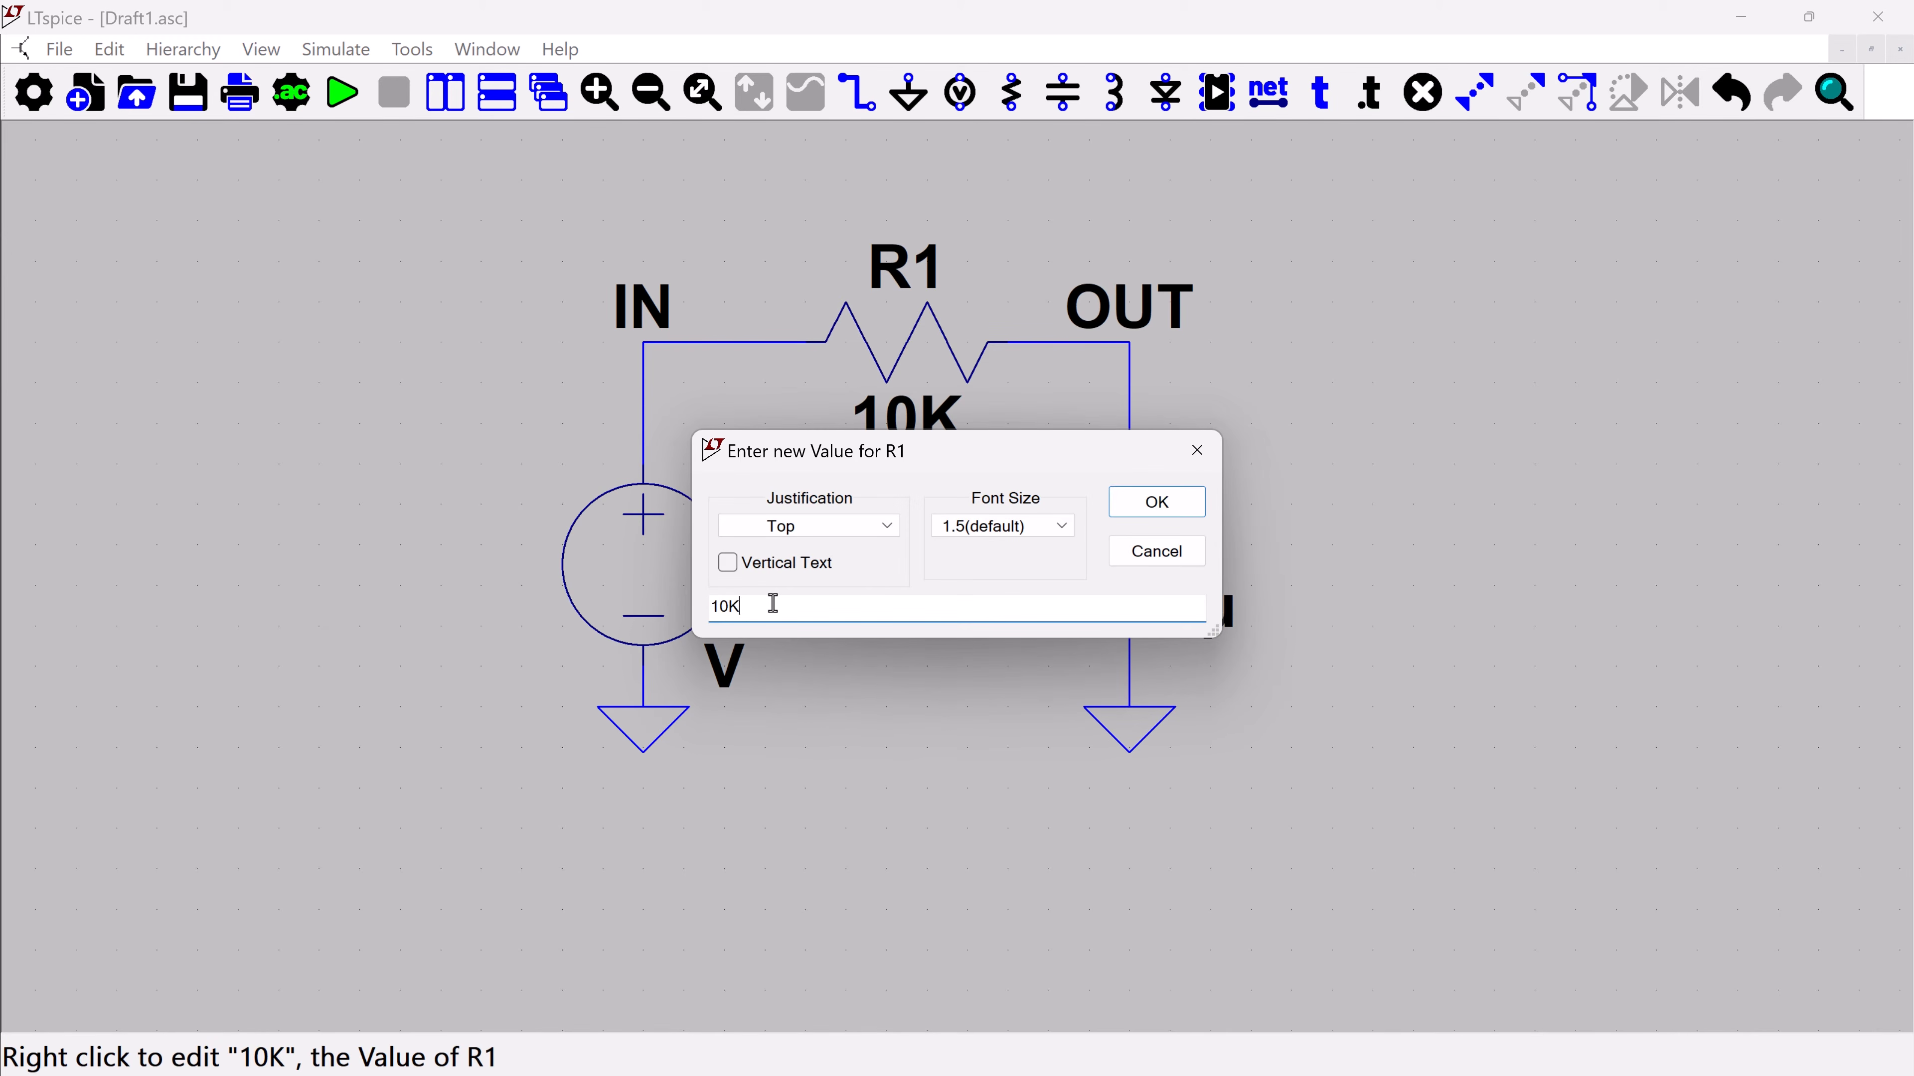
key(Return)
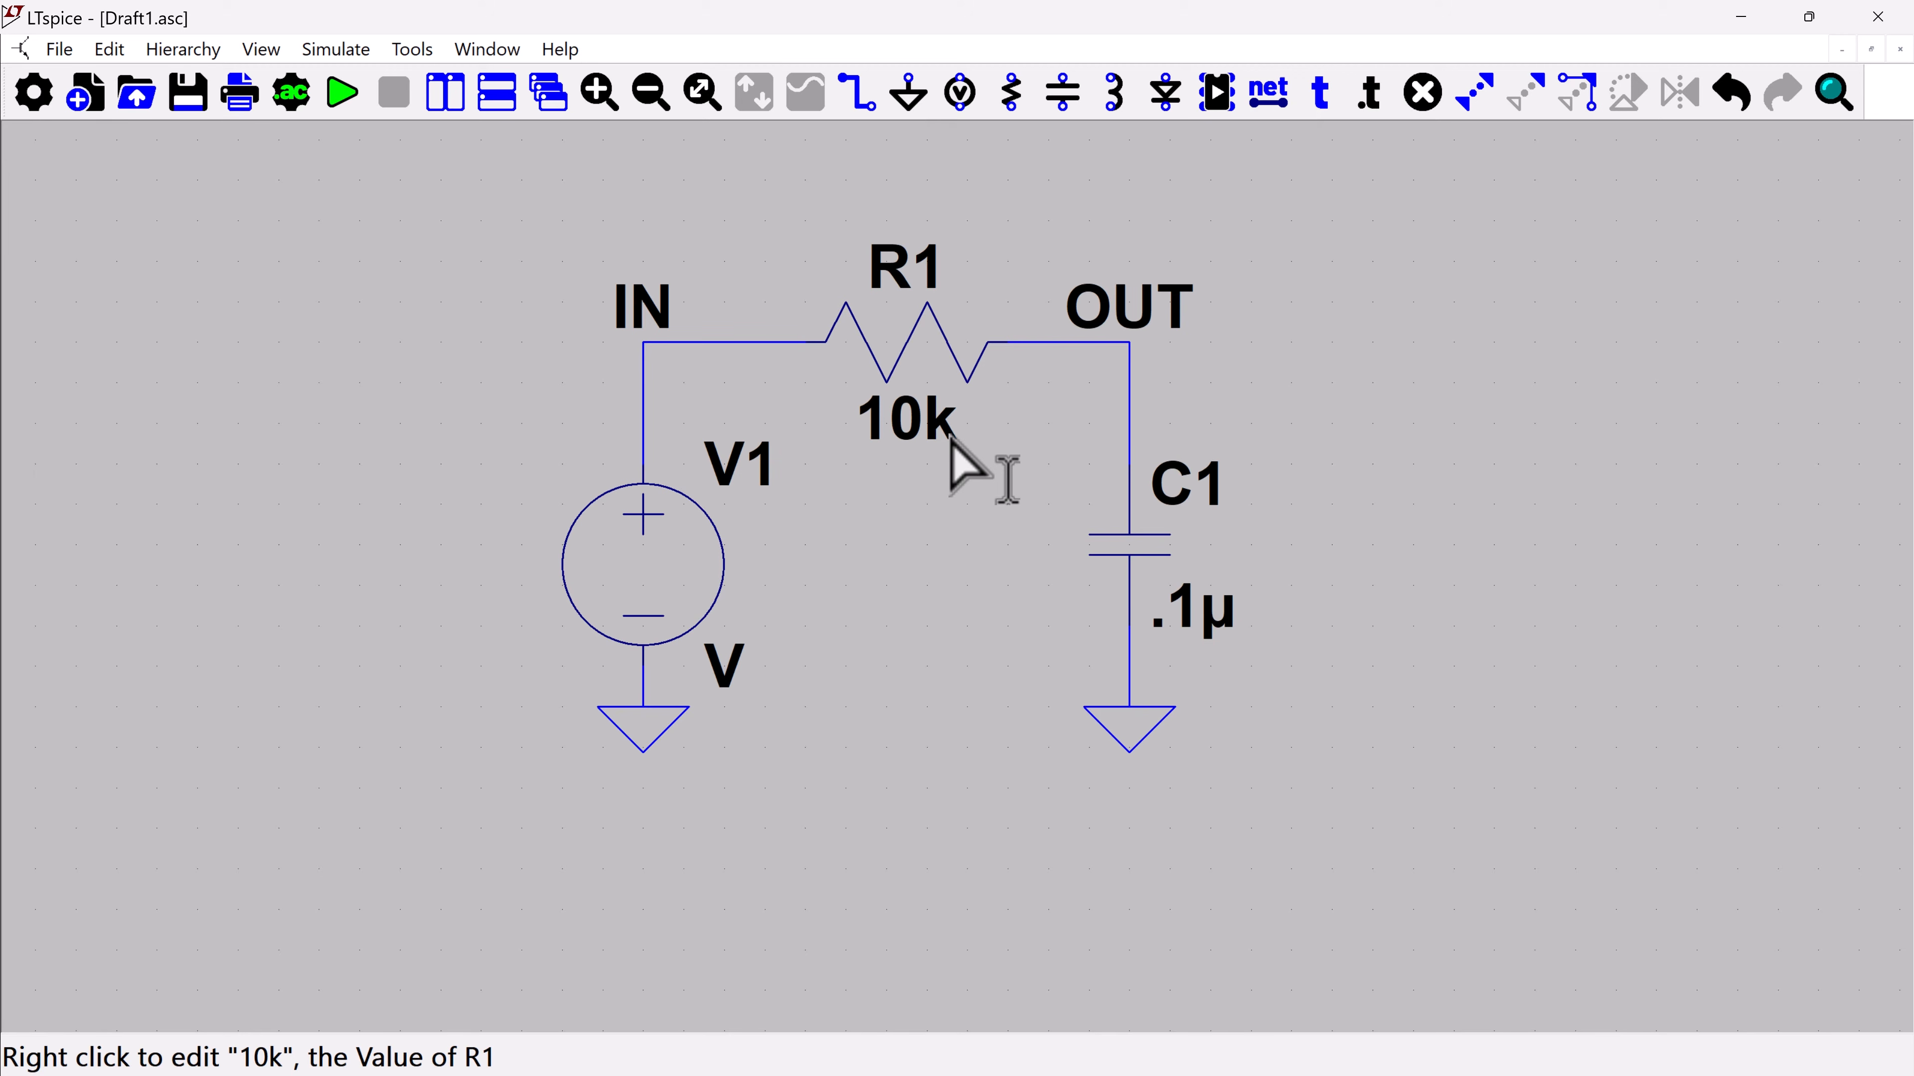
Place one unconnected vertical inductor to the right of capacitor C1
click(1115, 94)
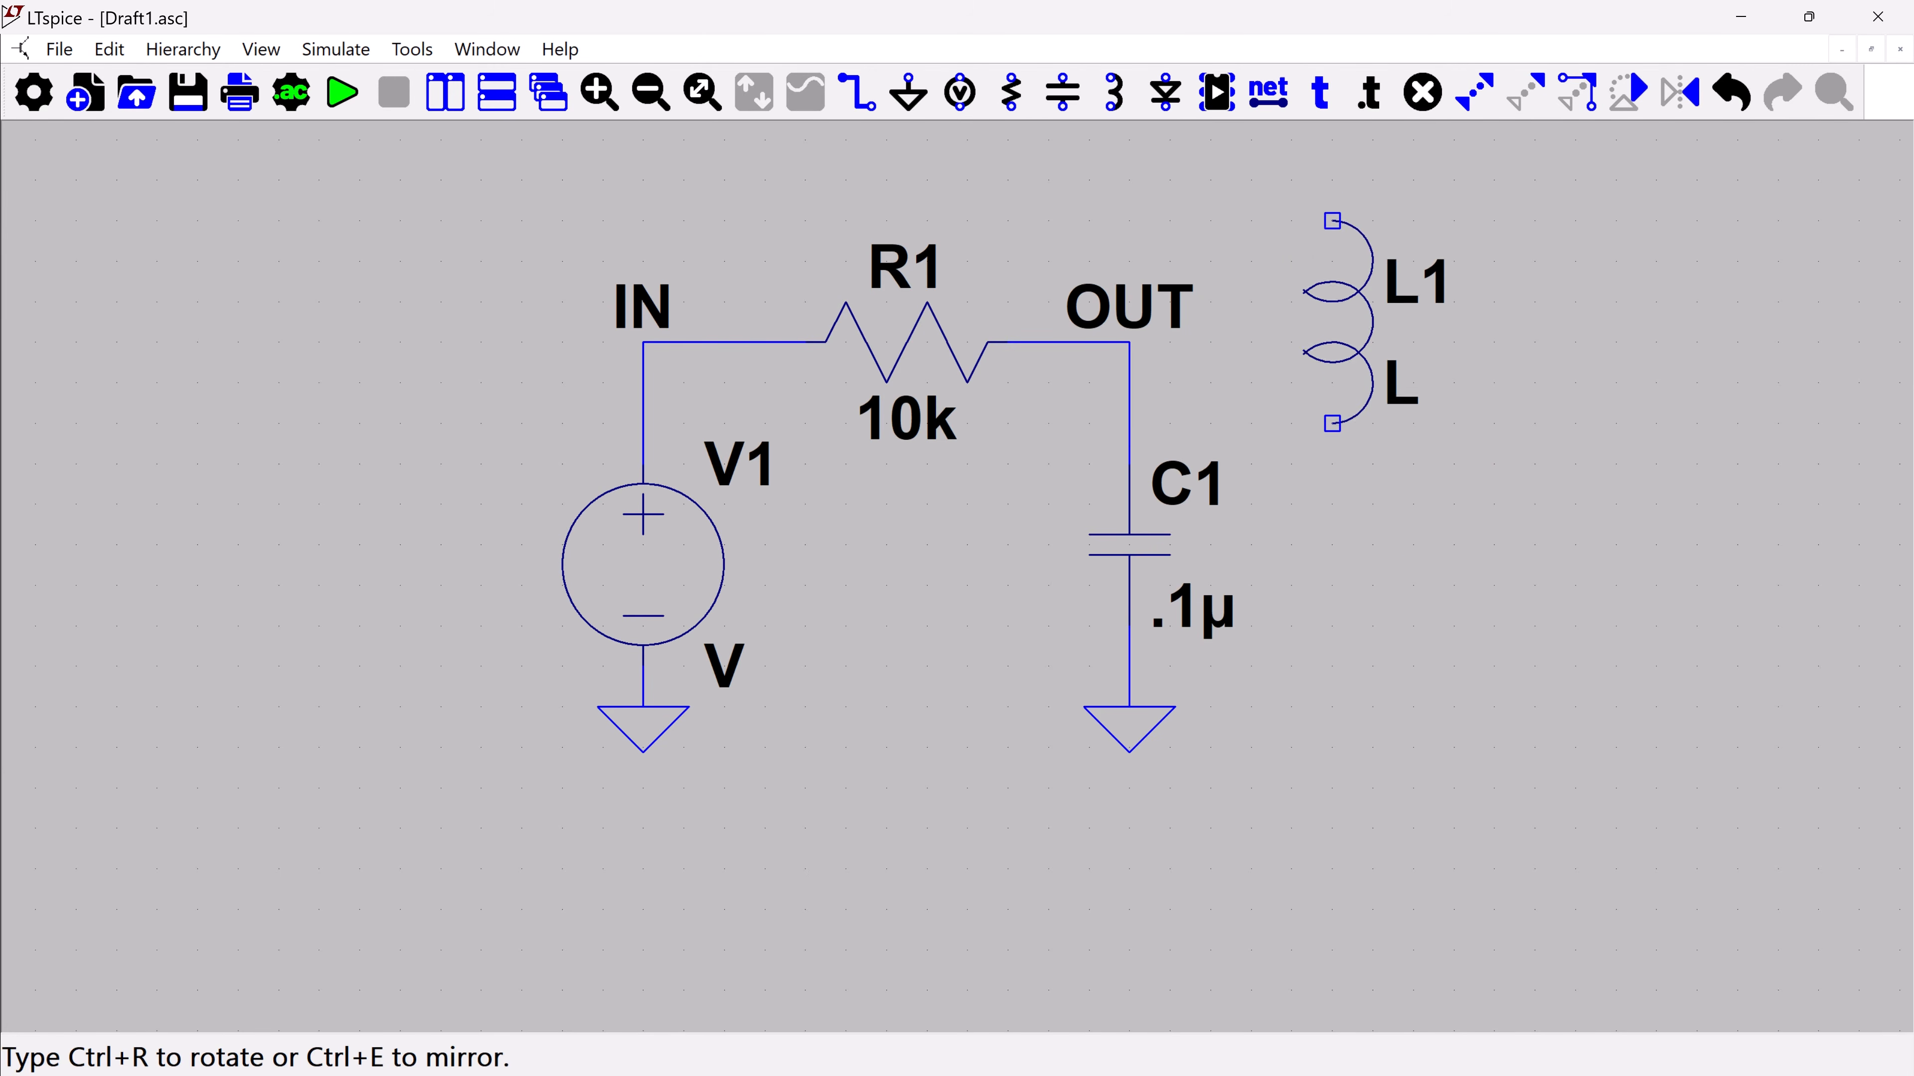
click(1414, 443)
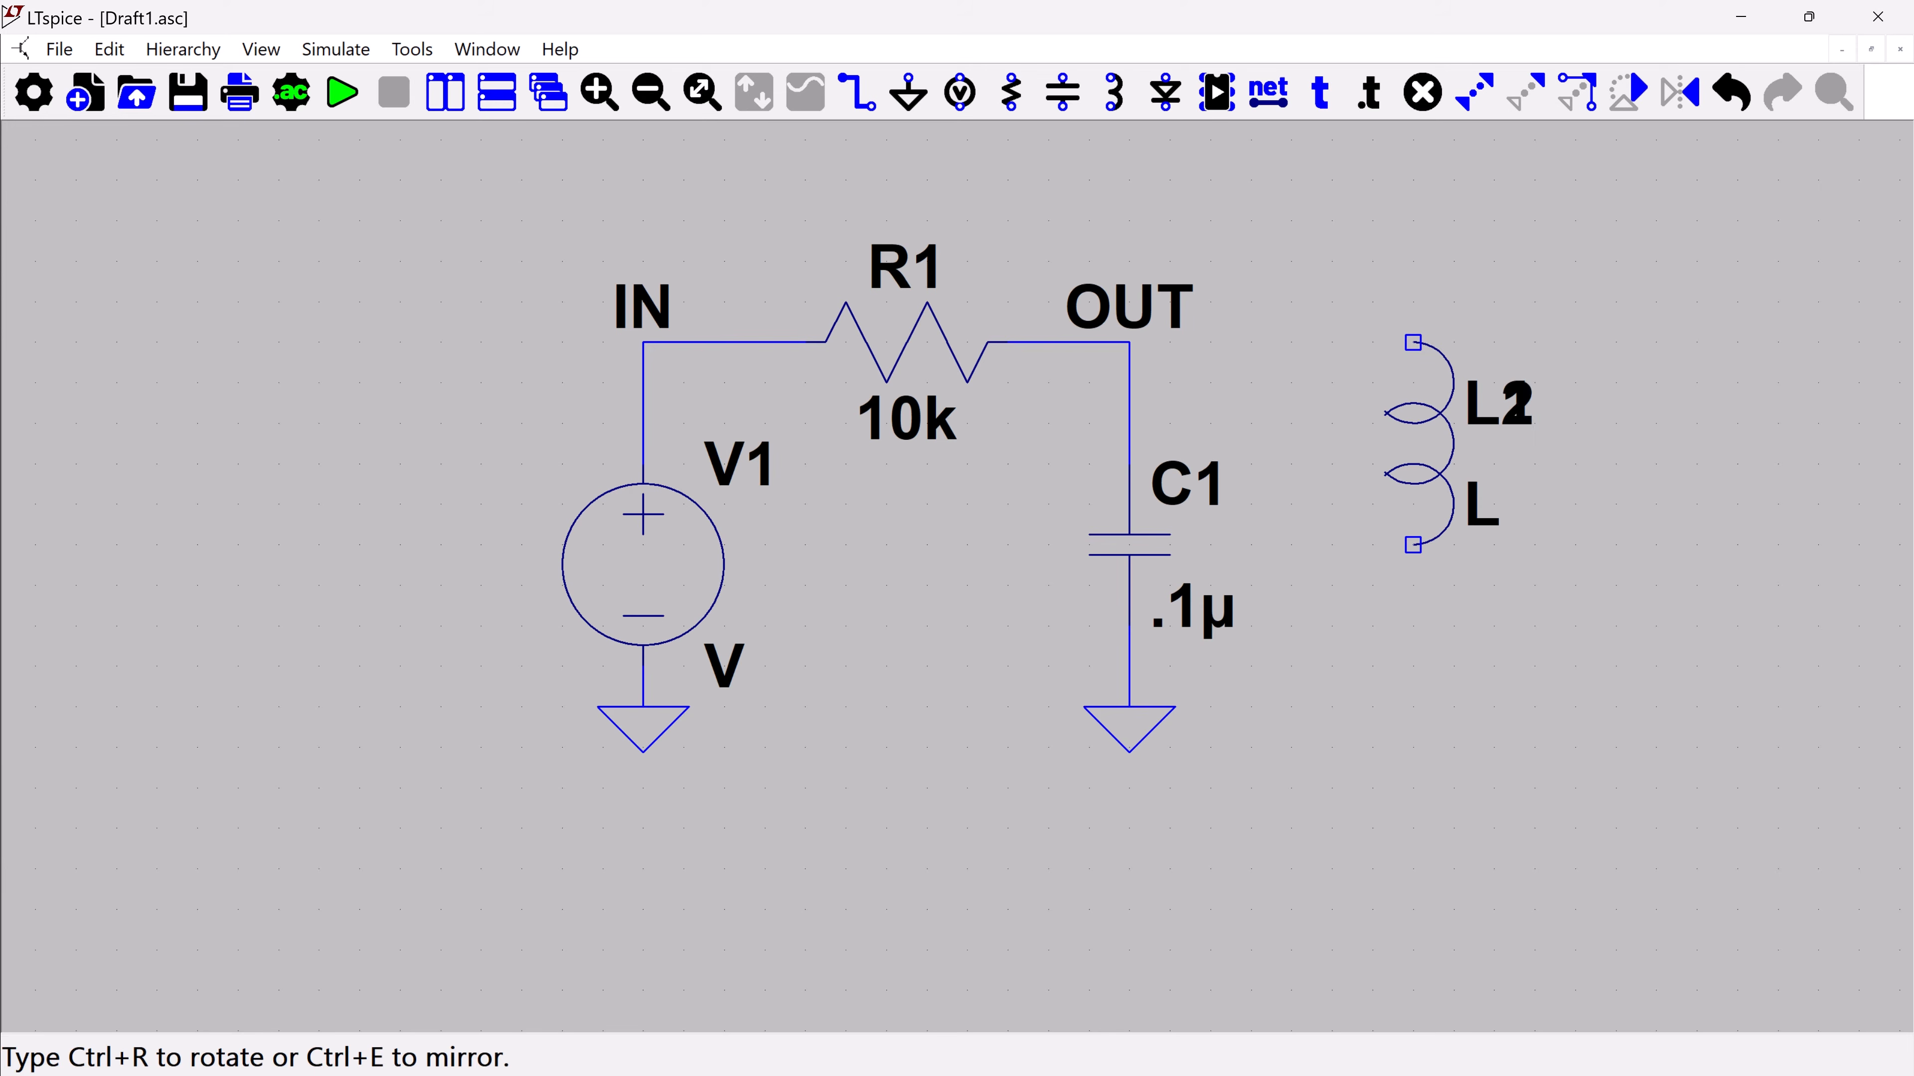
key(Escape)
Browse the stock inductors available for L1, and close its properties without choosing one
right_click(1435, 422)
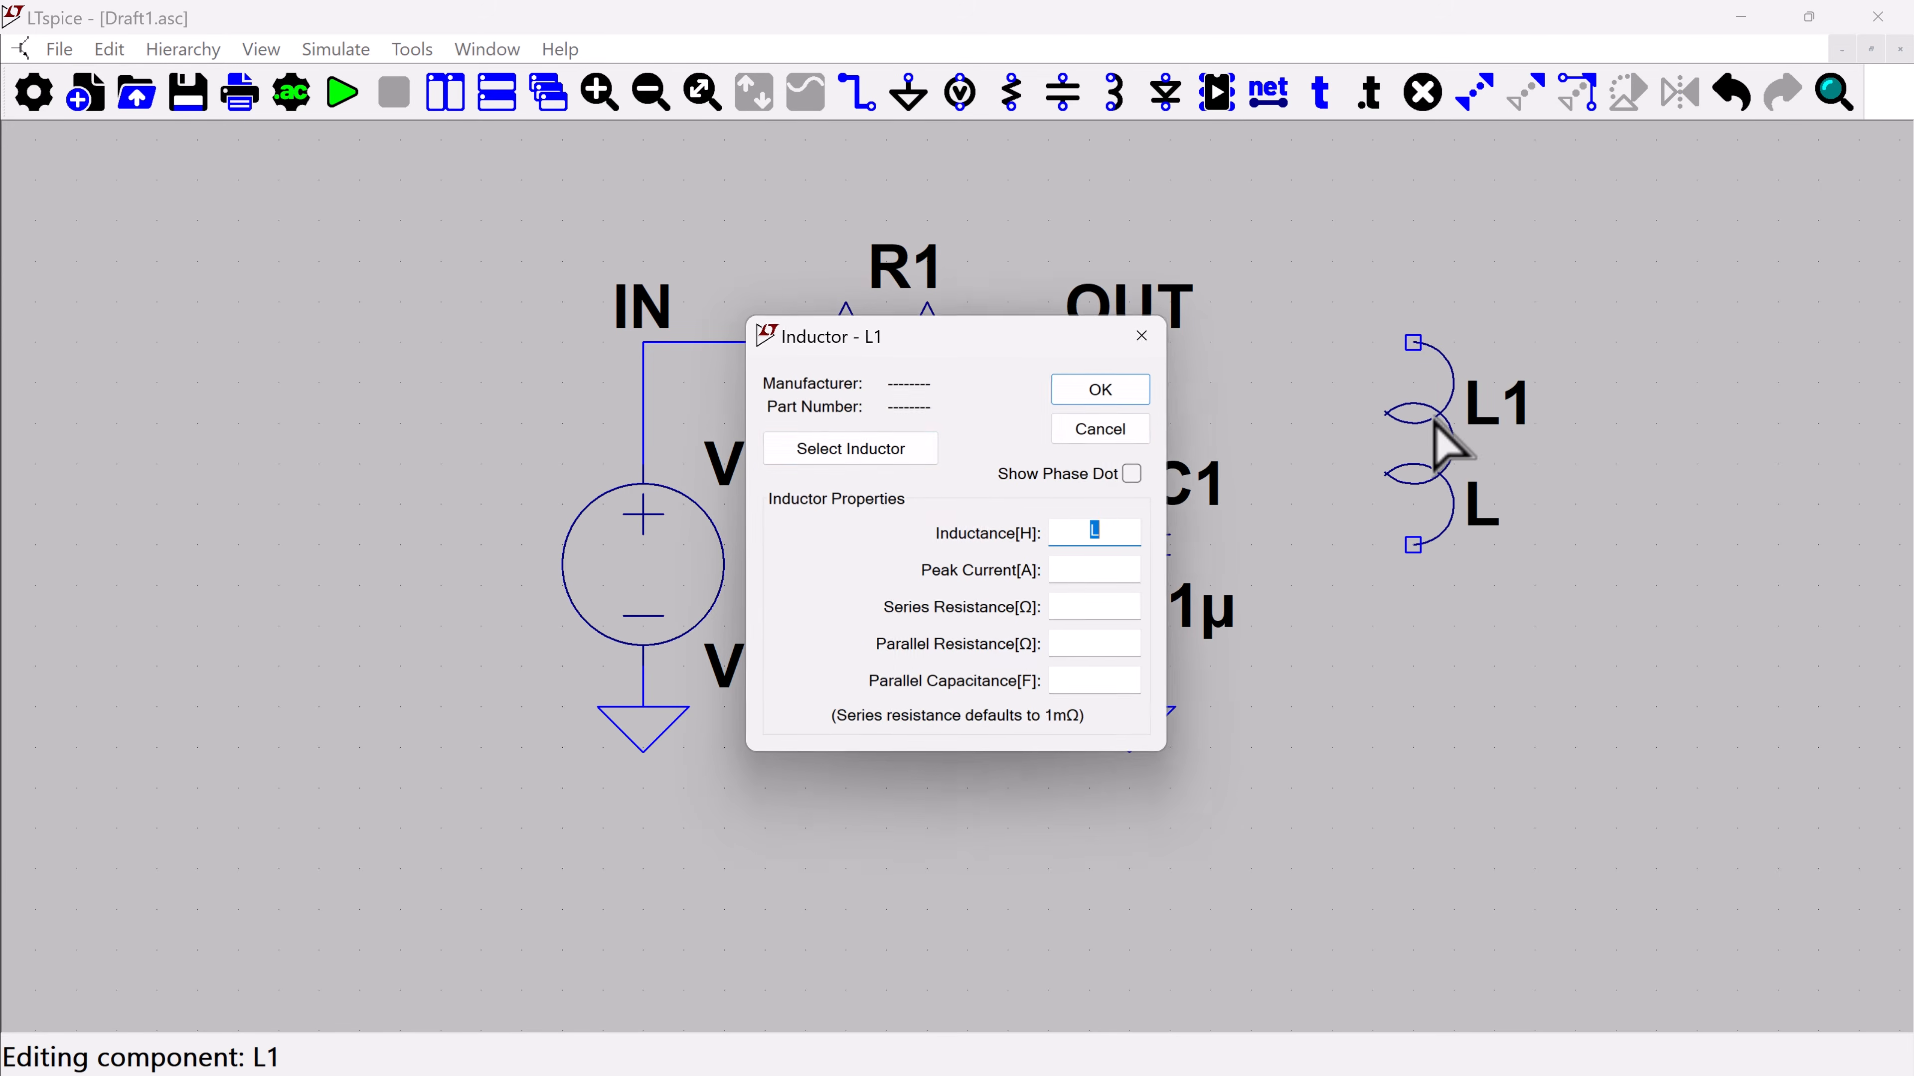
click(910, 448)
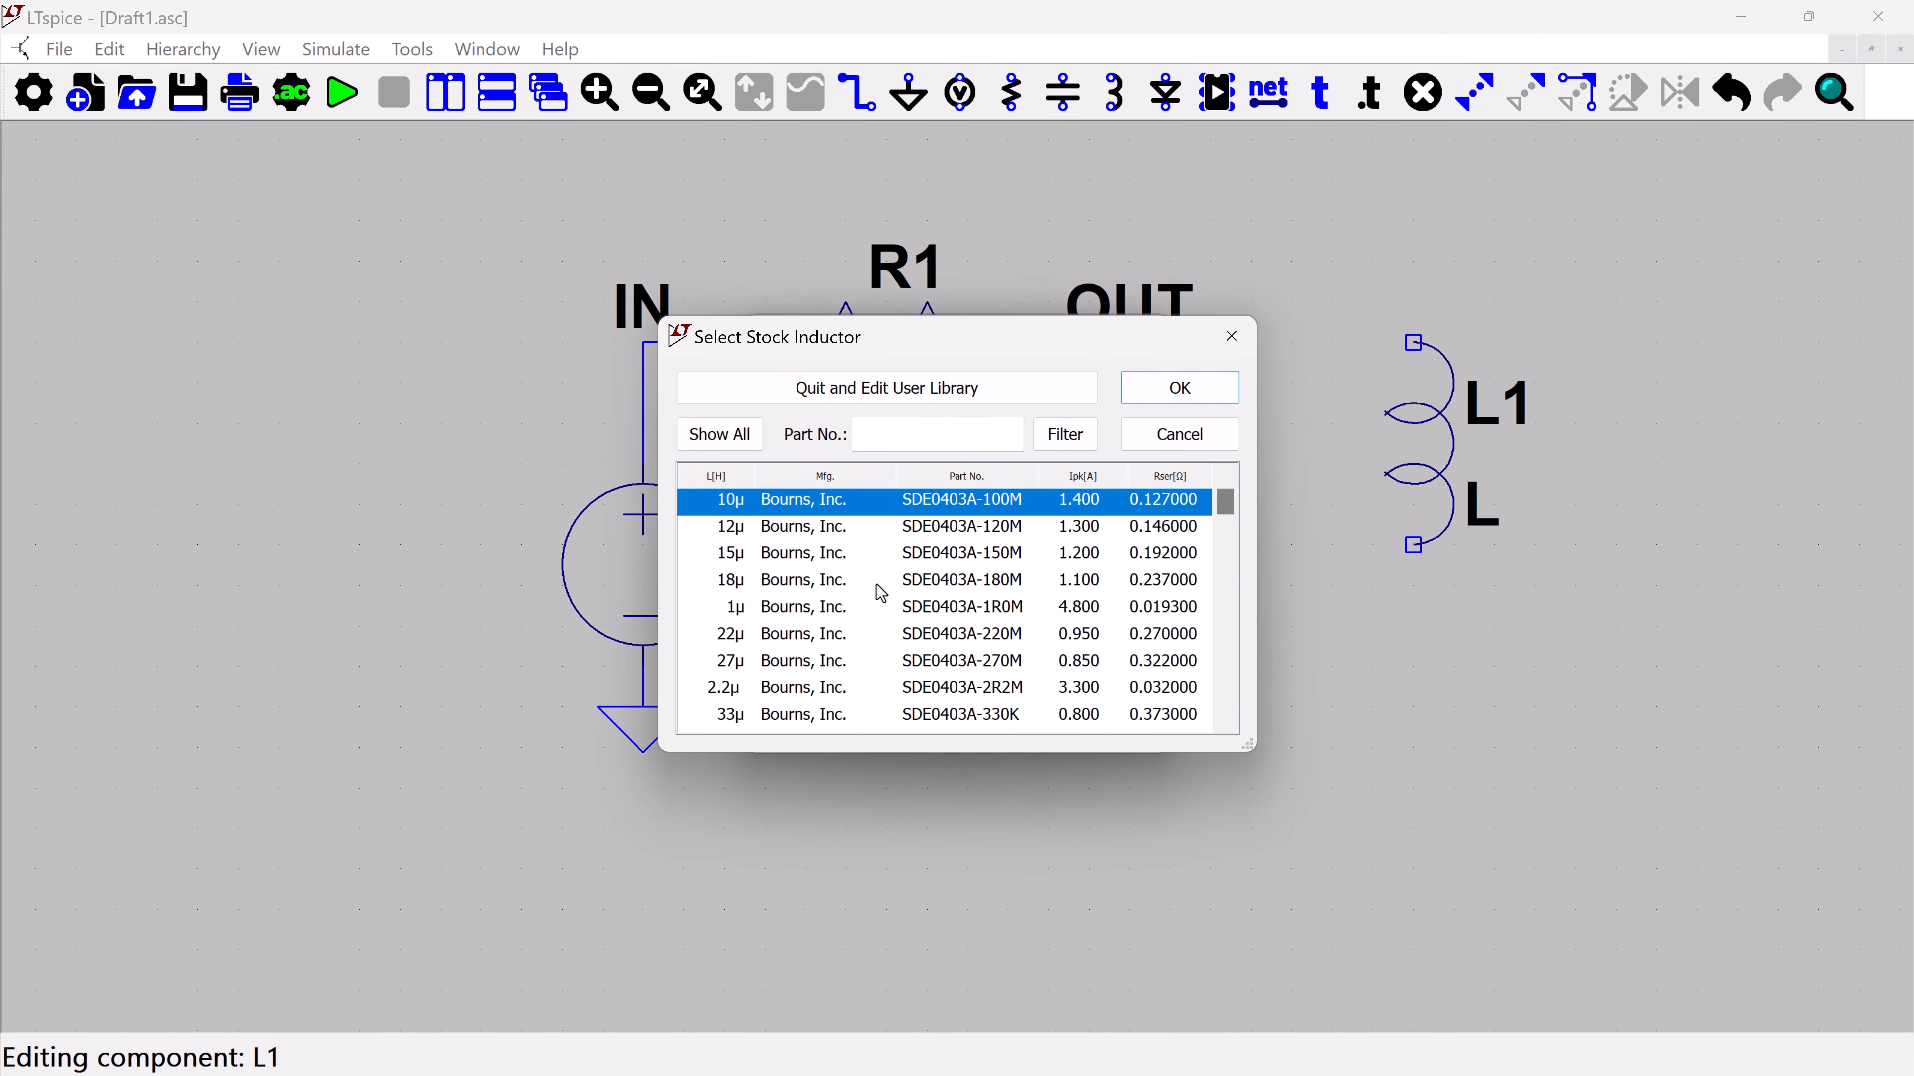
drag(1226, 503, 1217, 576)
click(1194, 434)
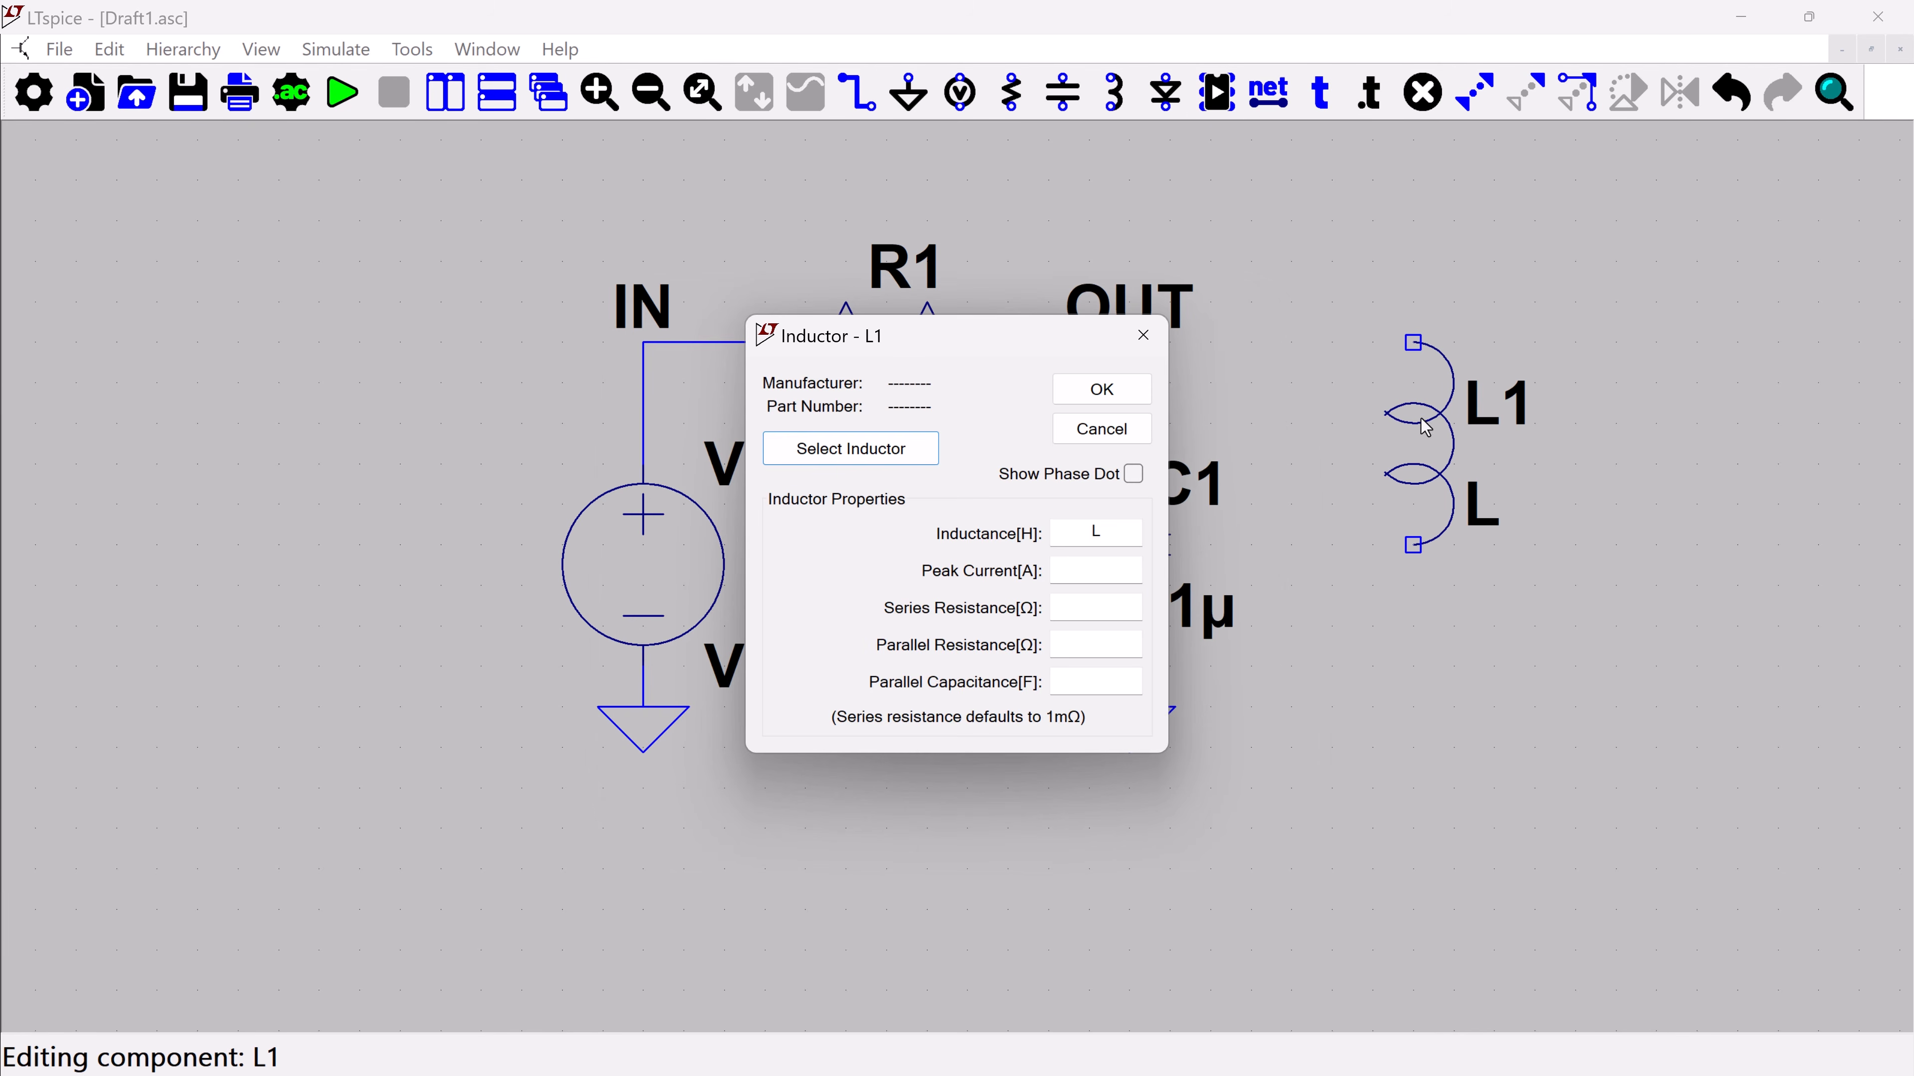
click(1142, 335)
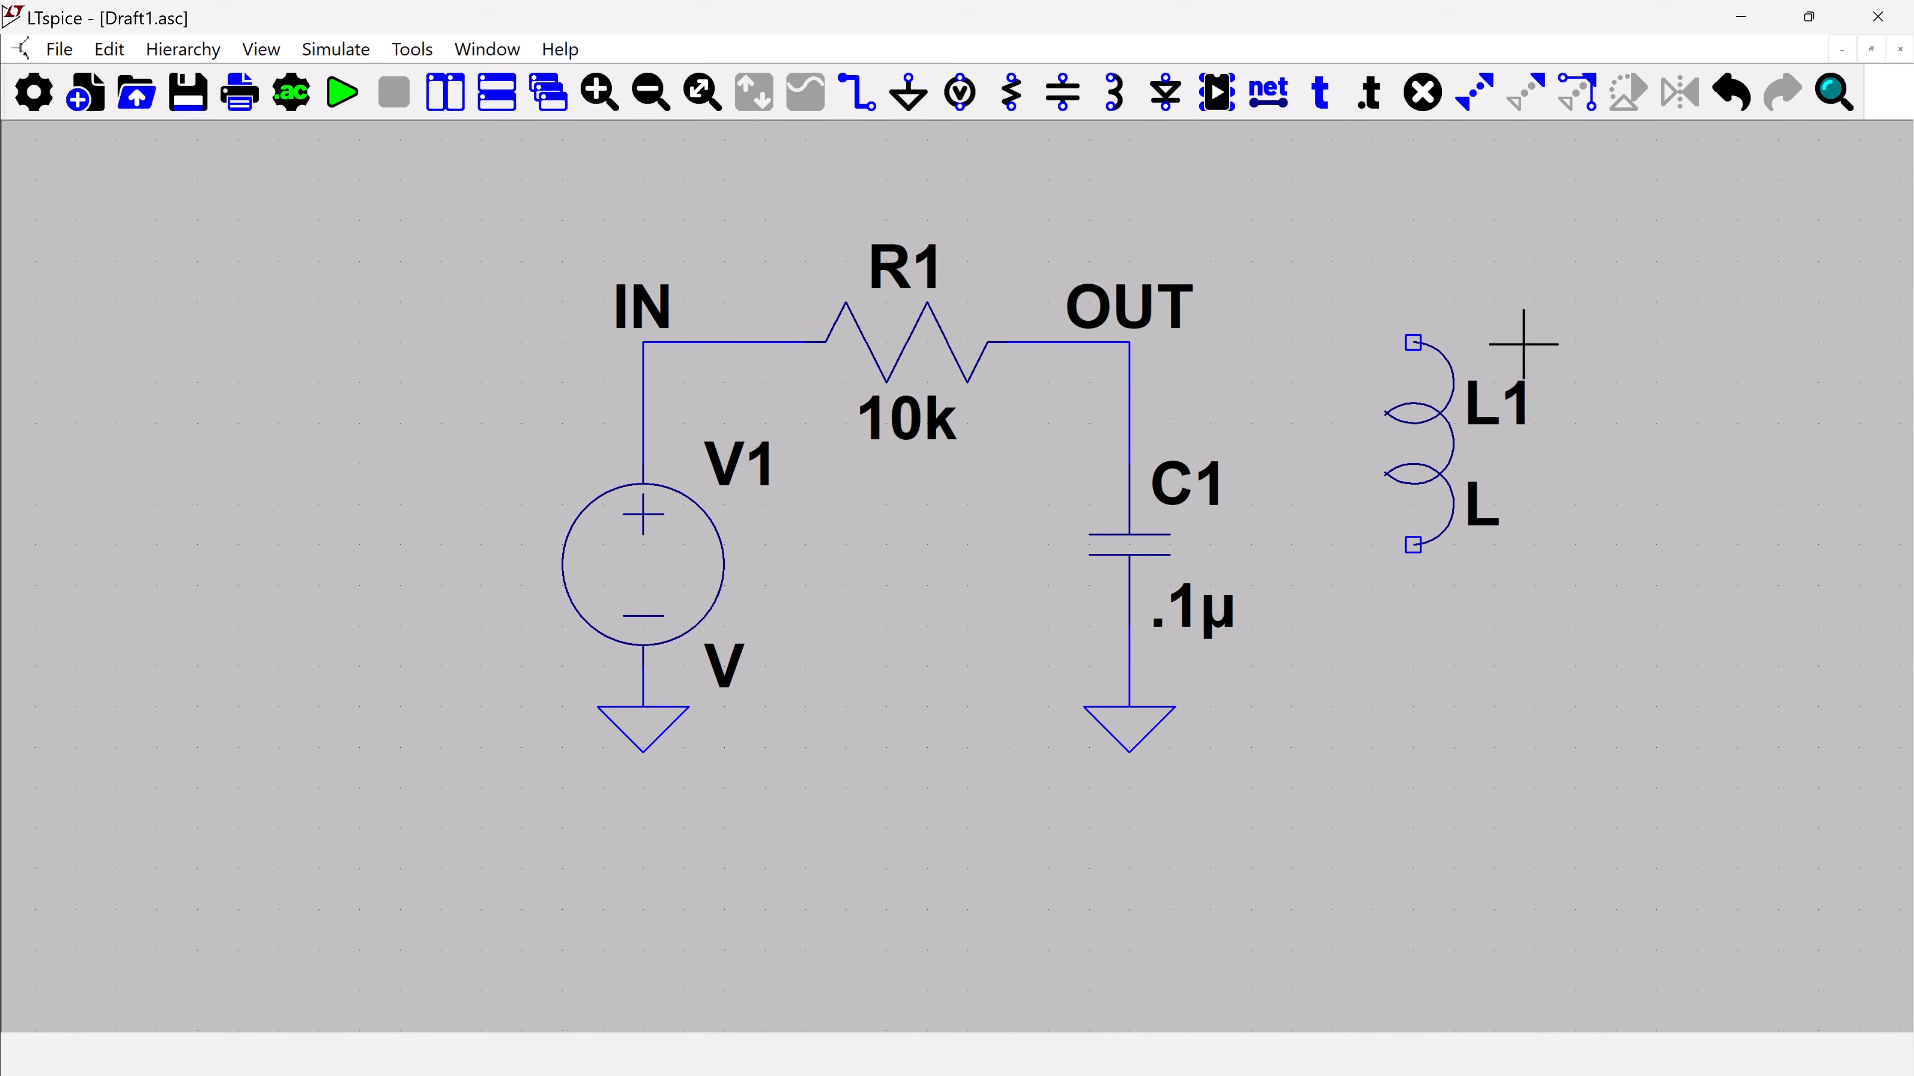
Delete the unconnected inductor L1 from the schematic
key(Delete)
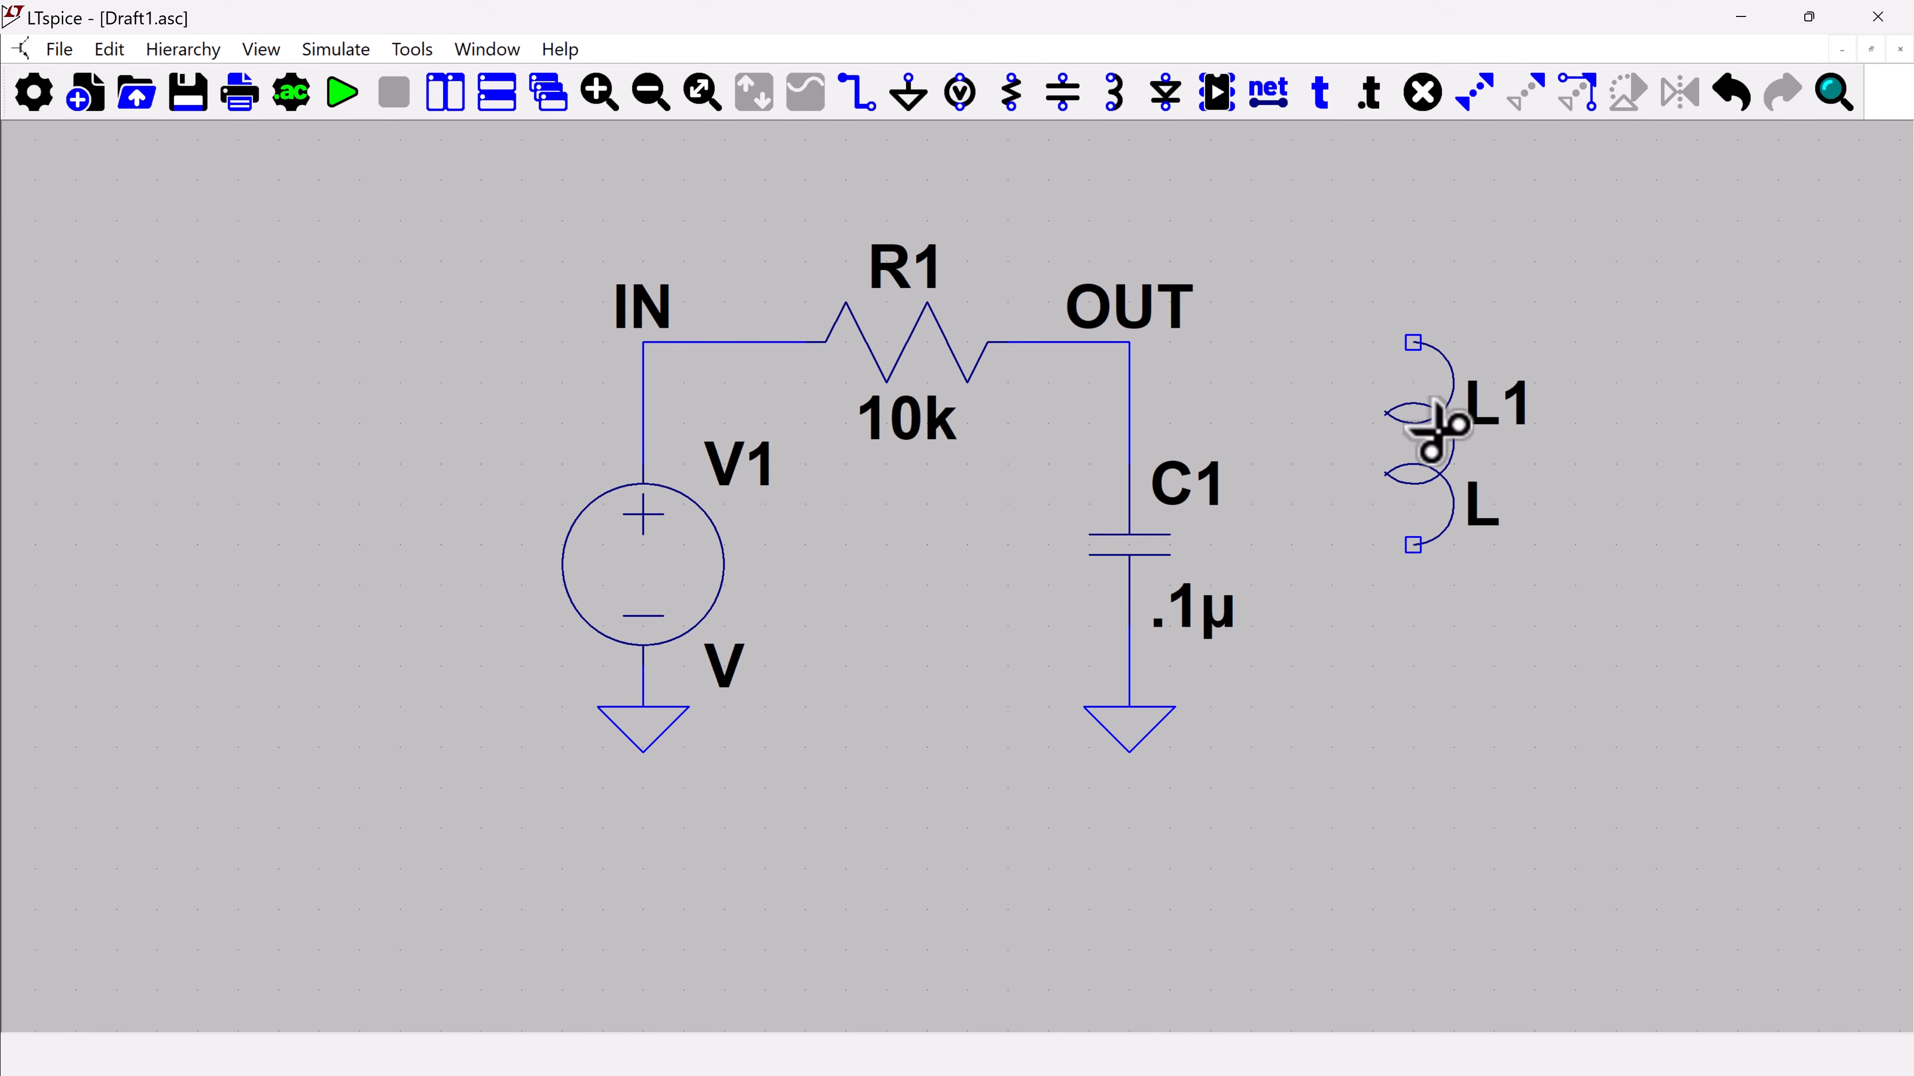
click(1438, 431)
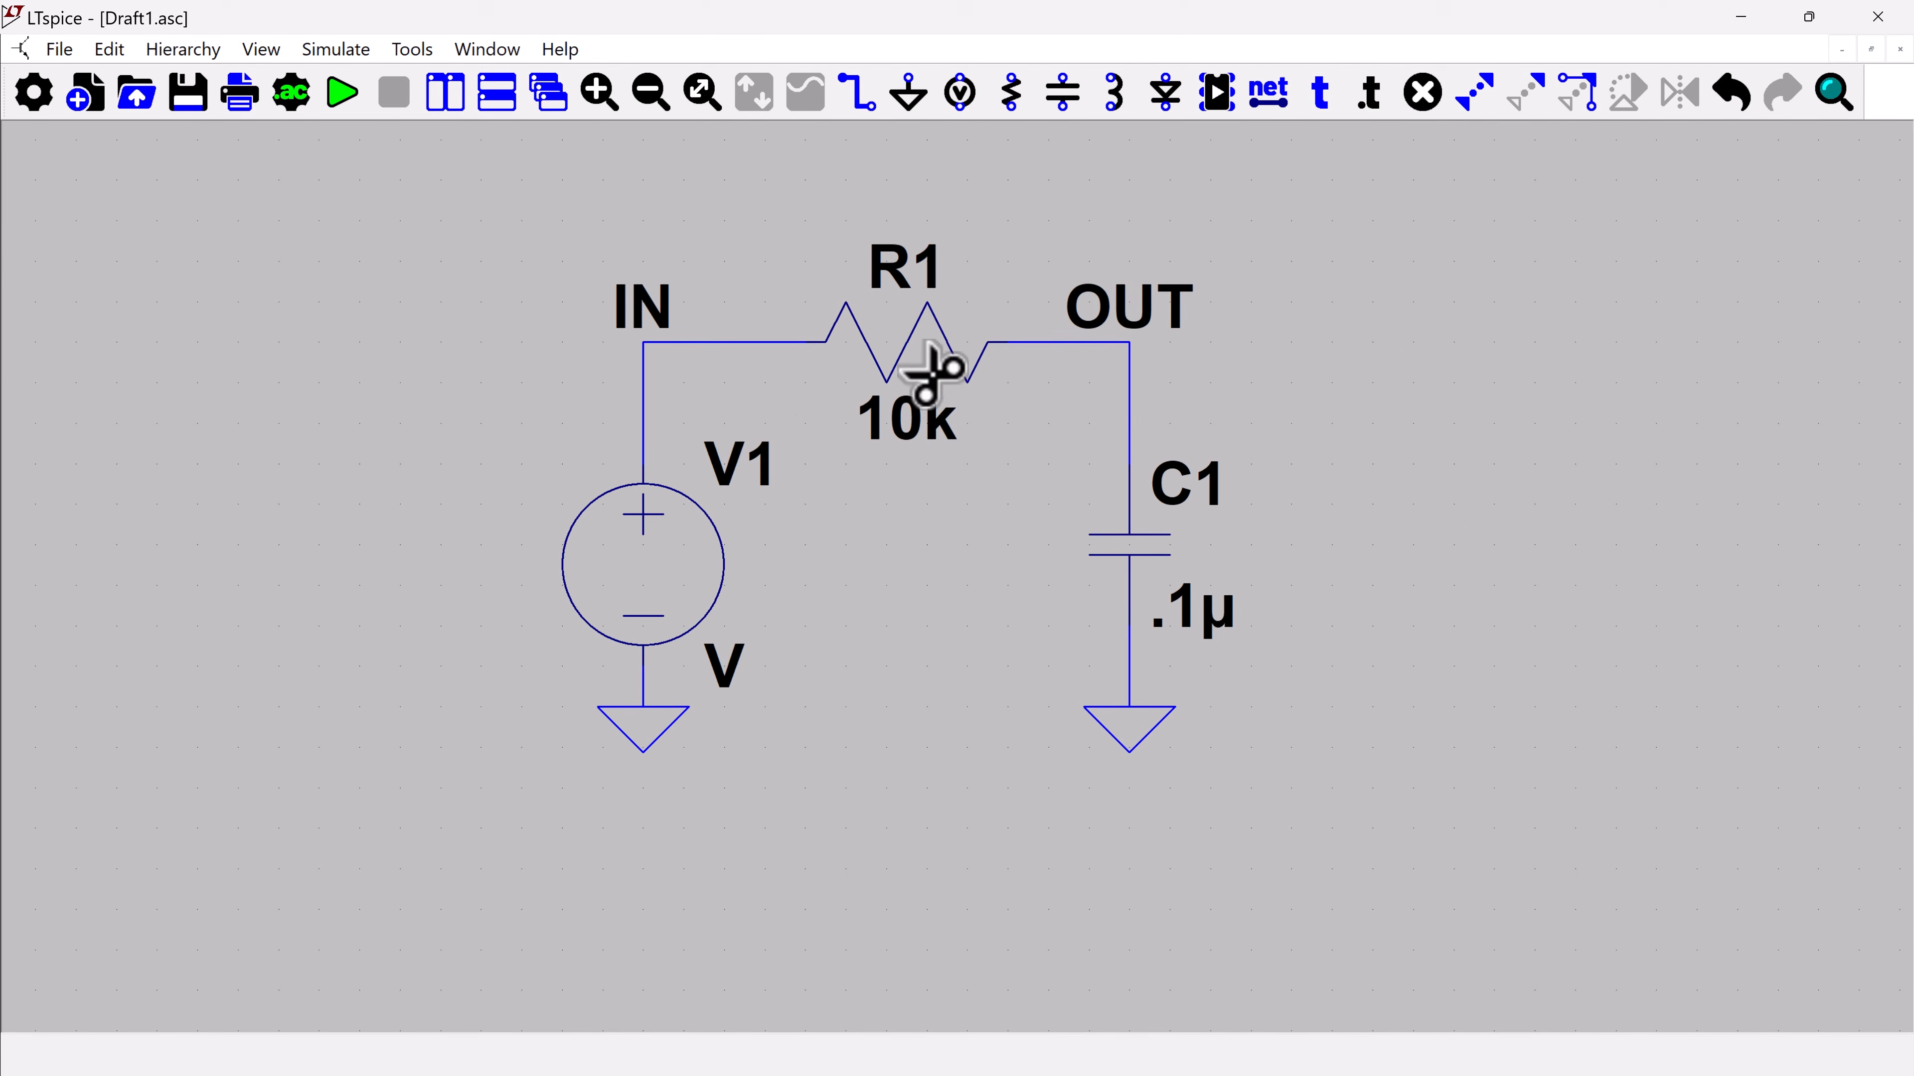
key(Escape)
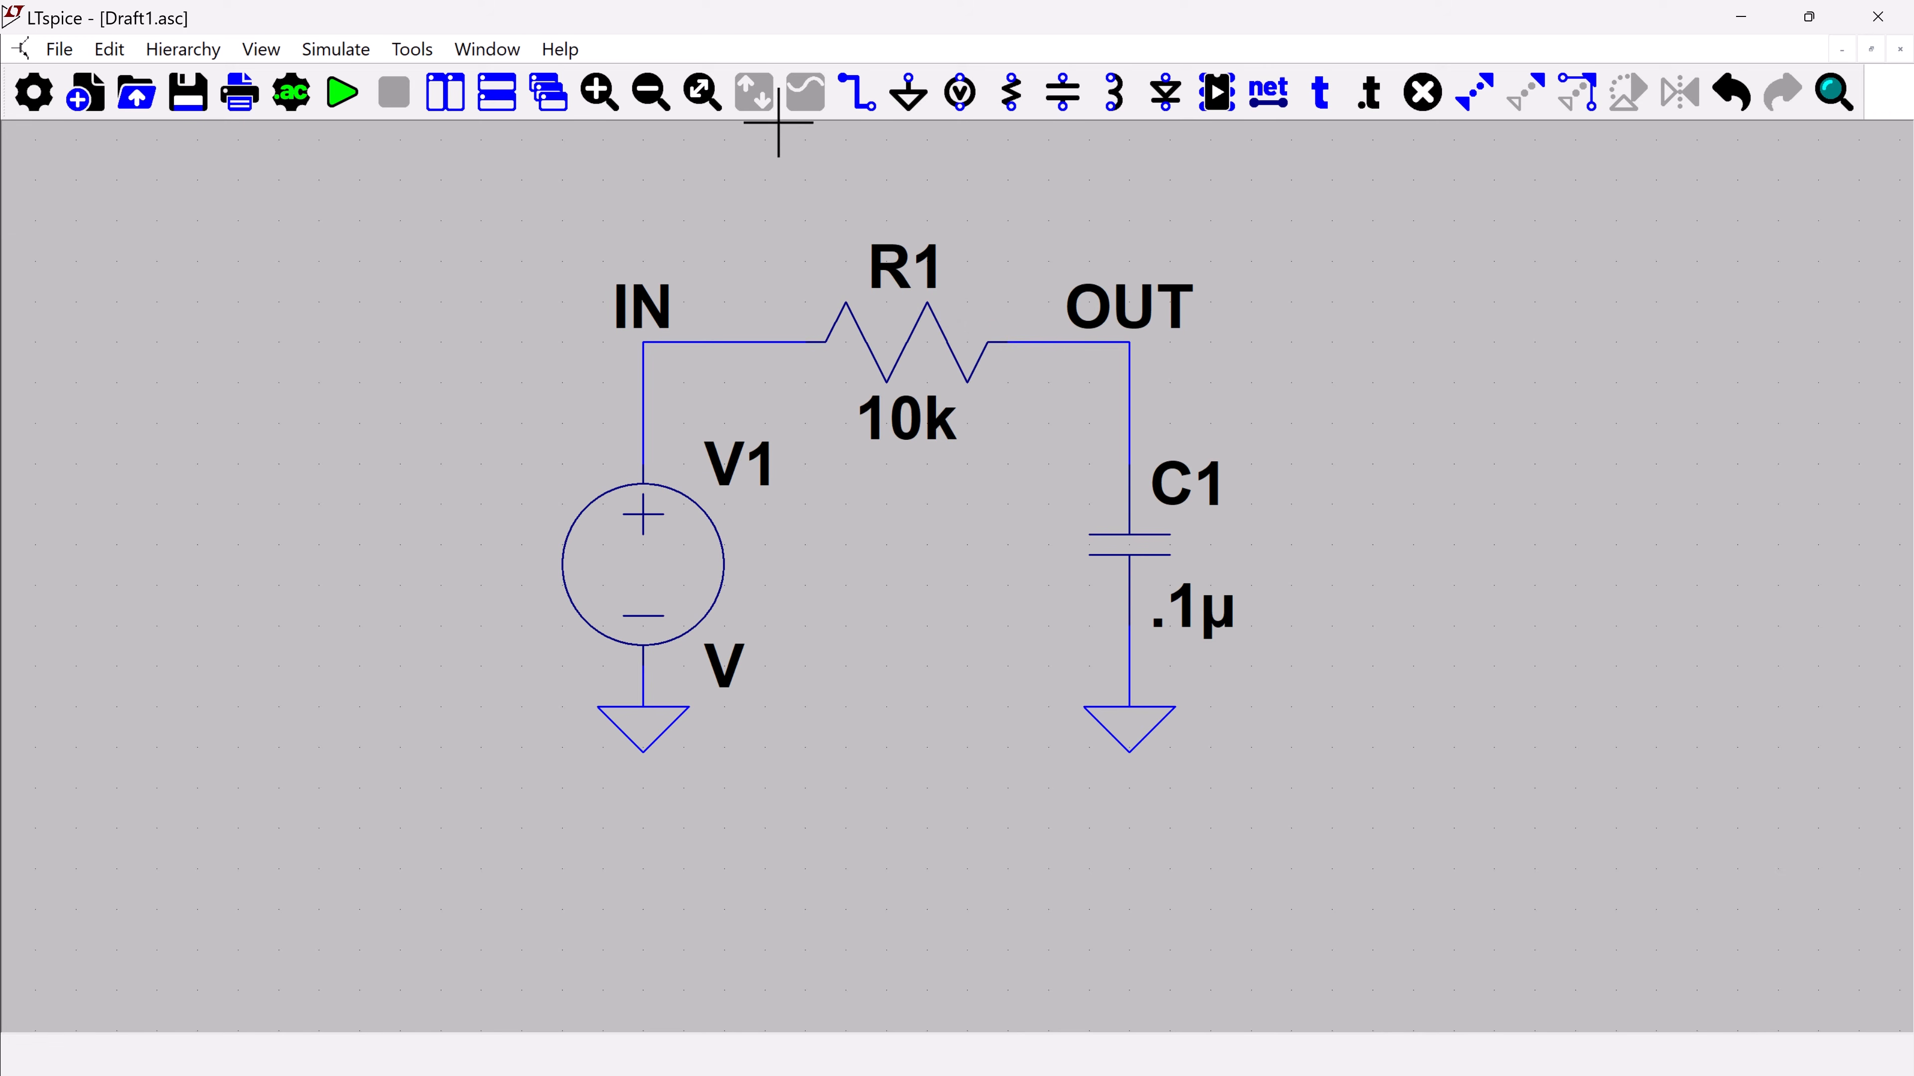
click(701, 92)
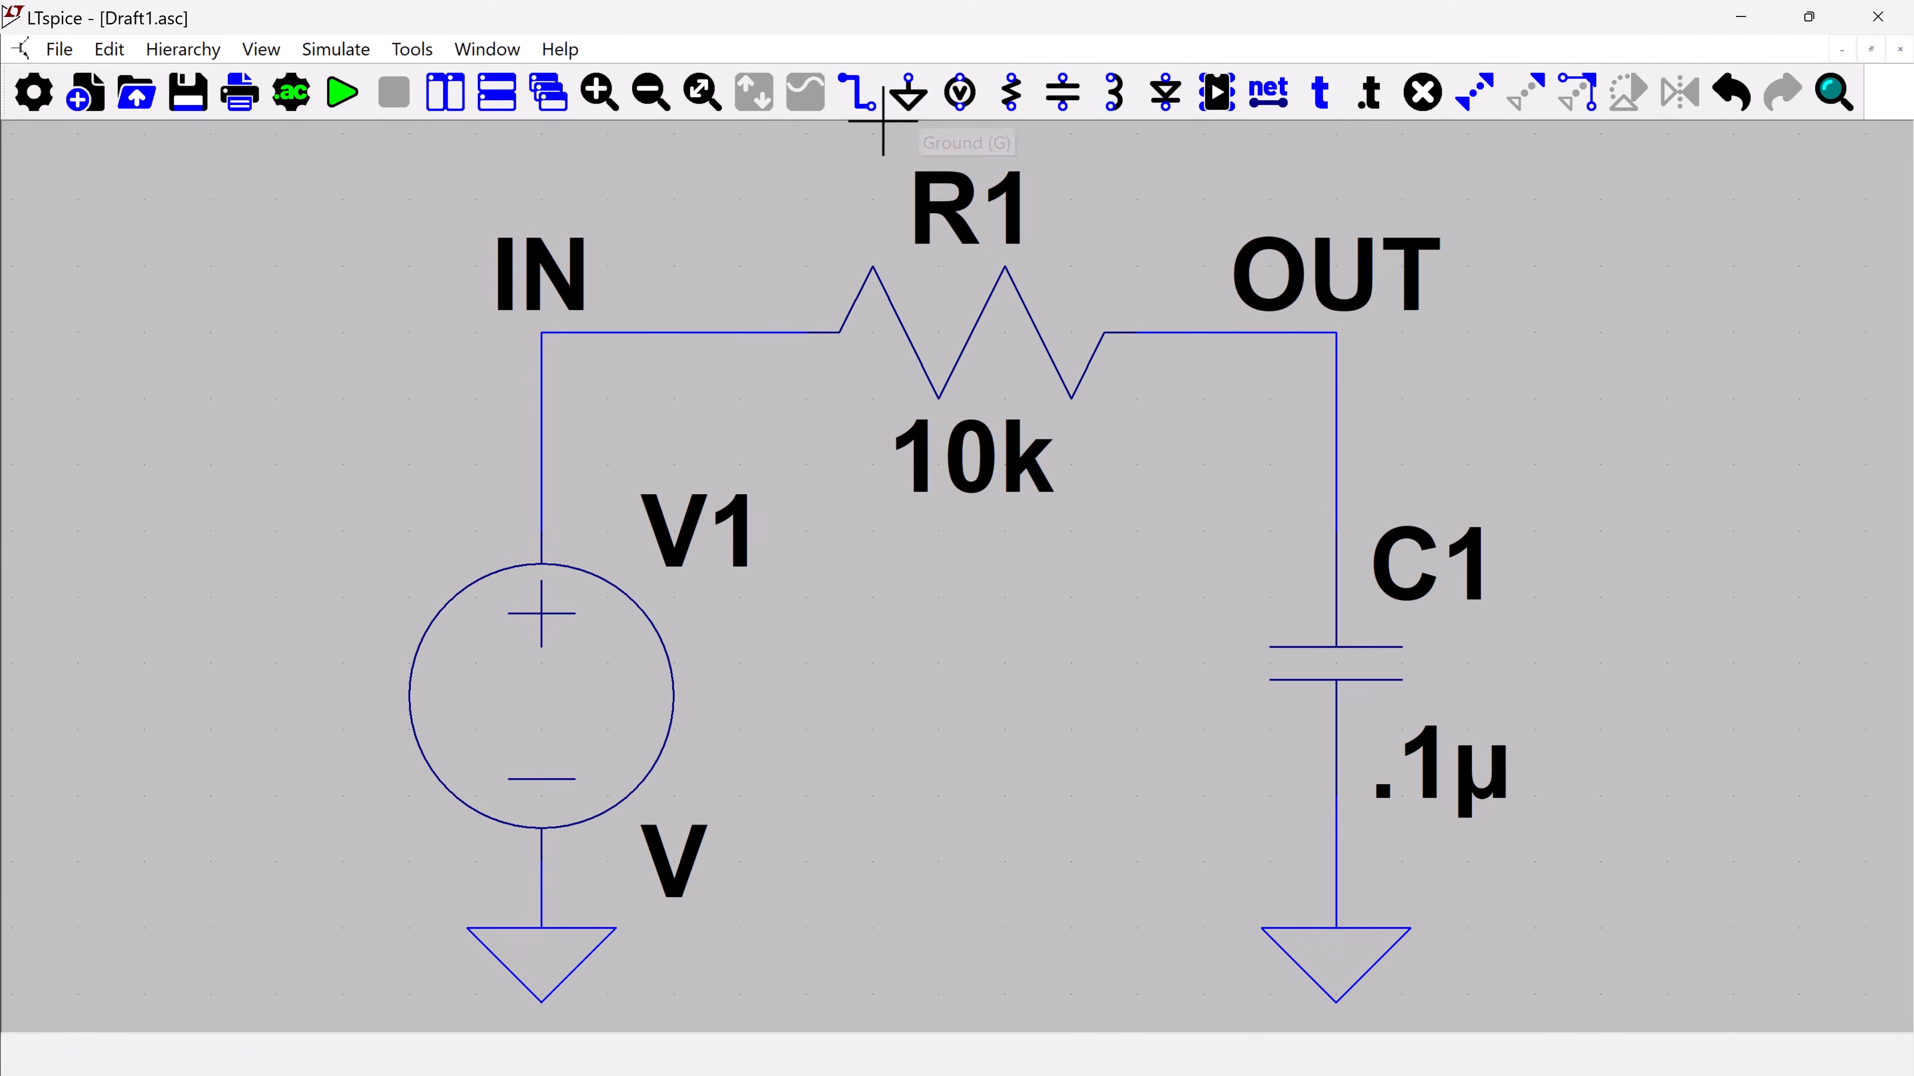
click(105, 51)
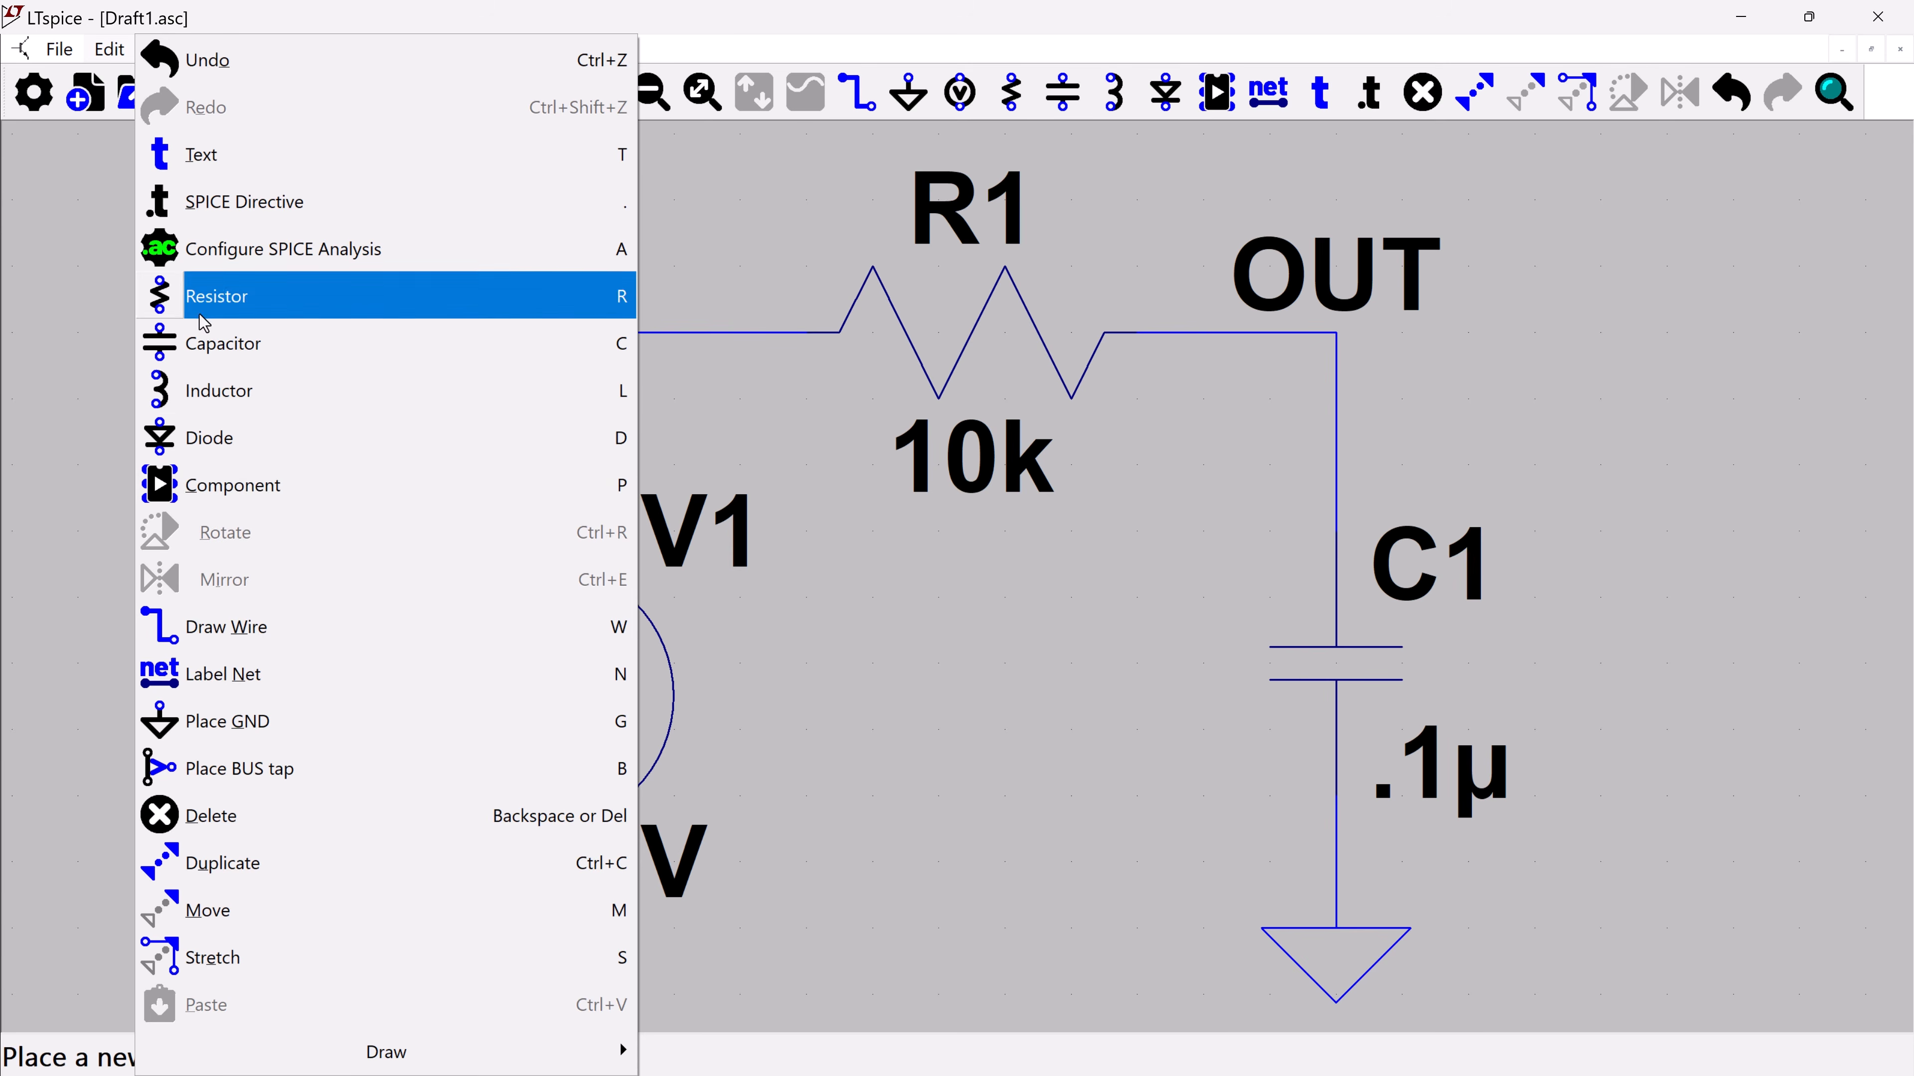
key(w)
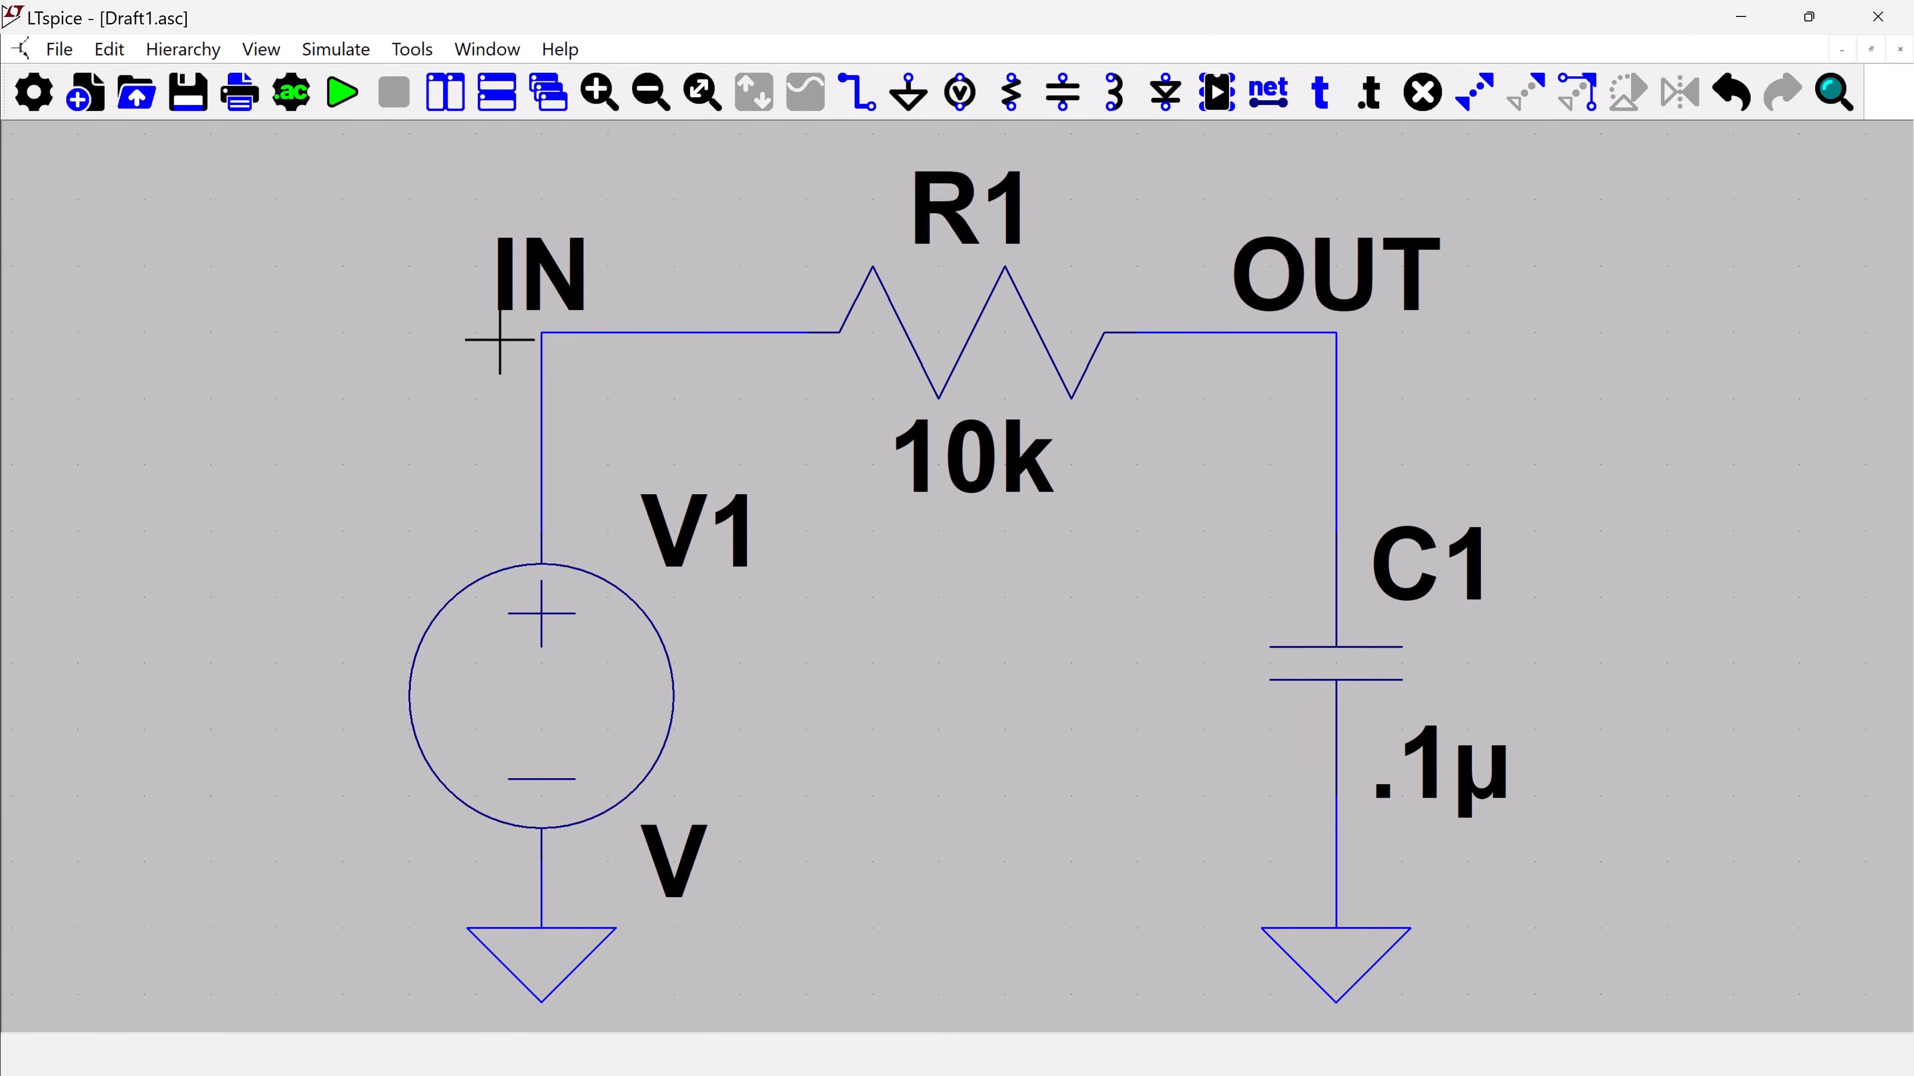
Delete the entire RC circuit, including its wires, grounds and net labels, to leave an empty schematic
key(Delete)
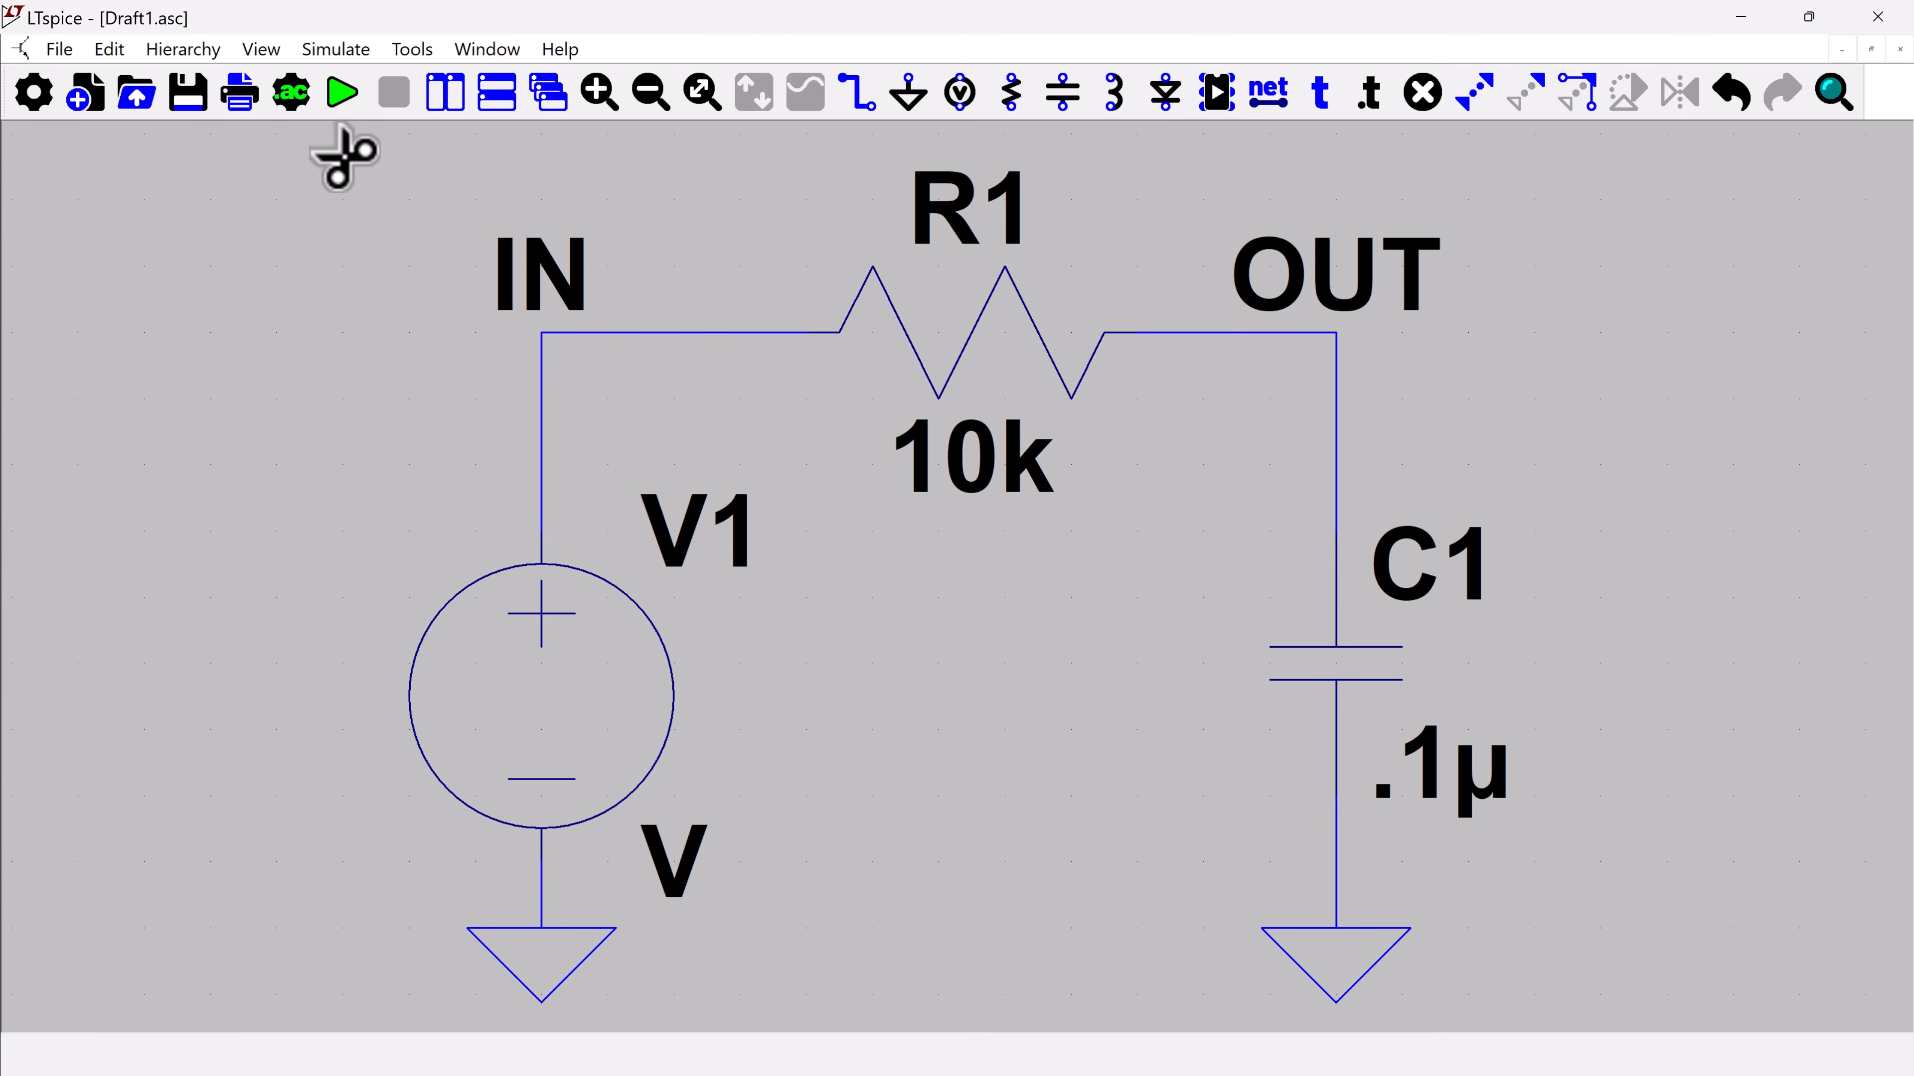
mouse_move(343, 153)
mouse_down()
mouse_move(868, 581)
mouse_move(1194, 904)
mouse_move(1441, 1011)
mouse_move(1573, 1025)
mouse_up()
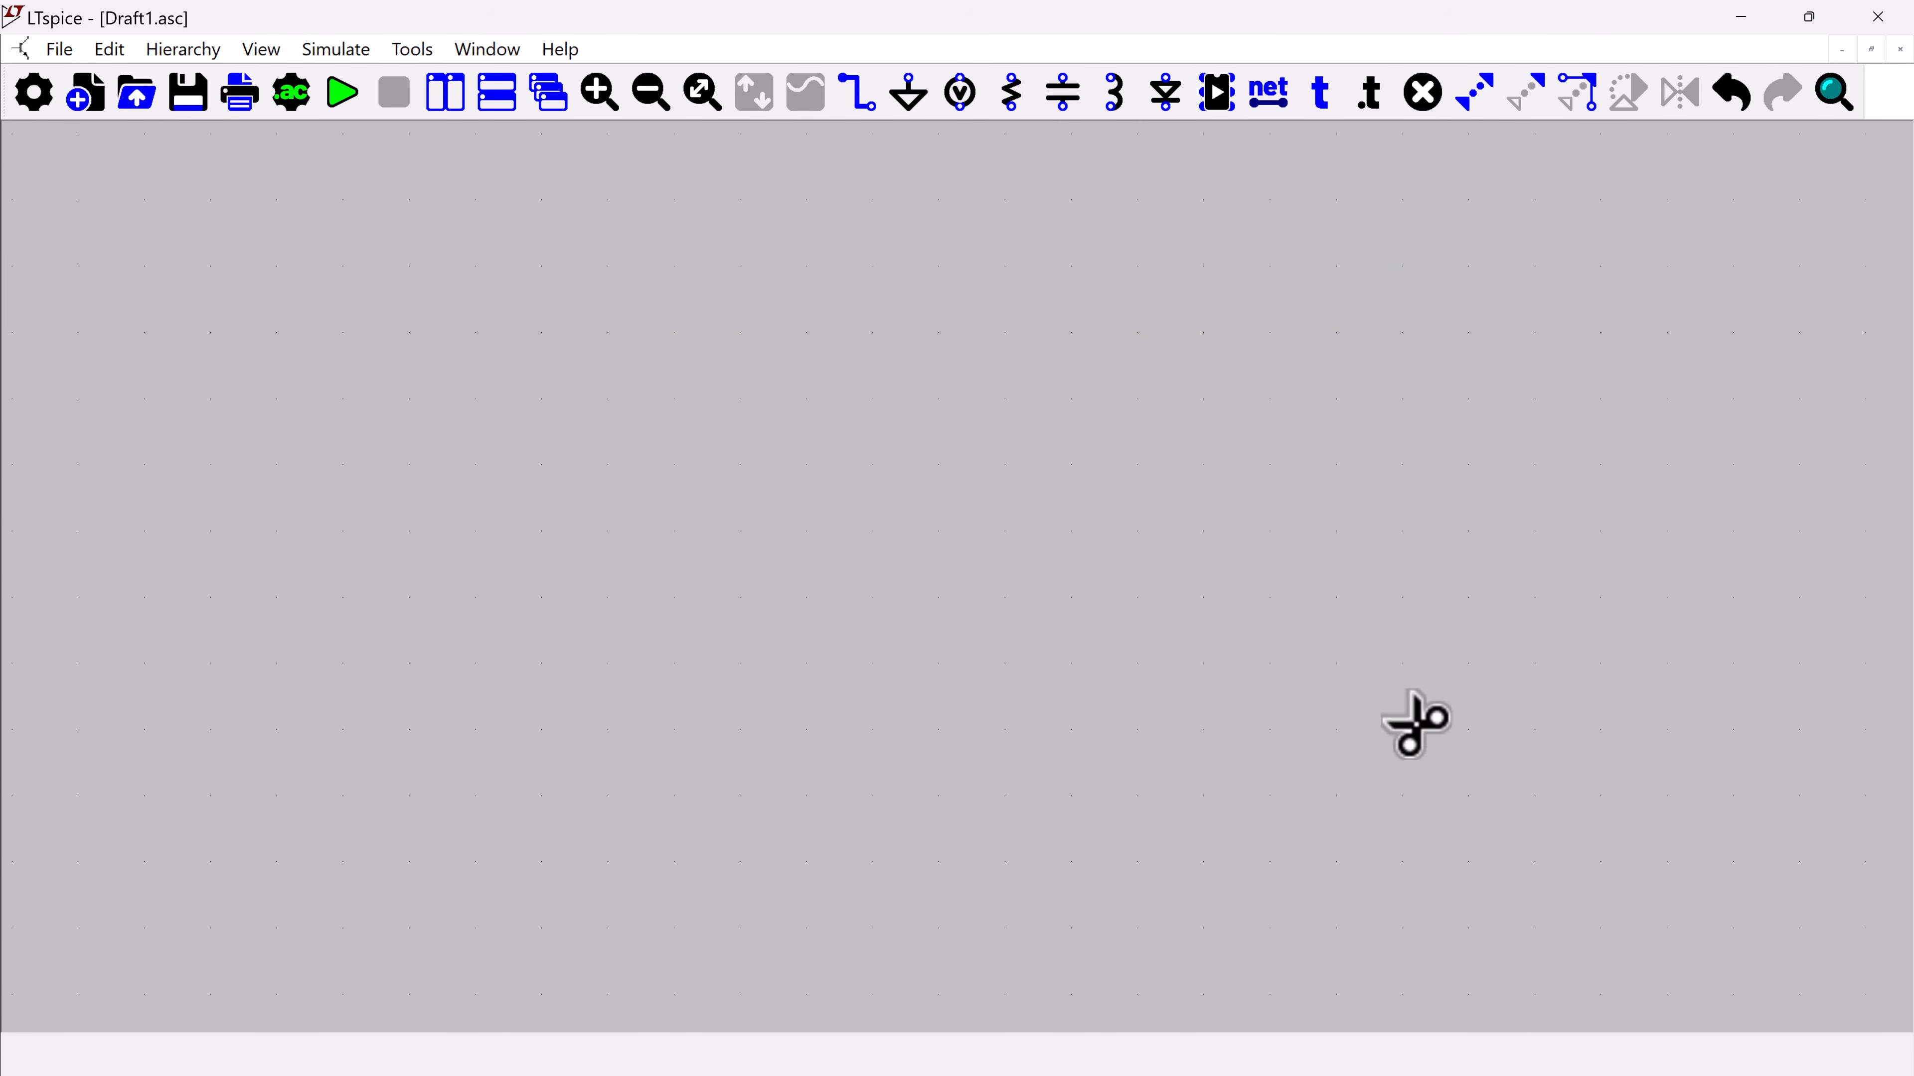
key(Escape)
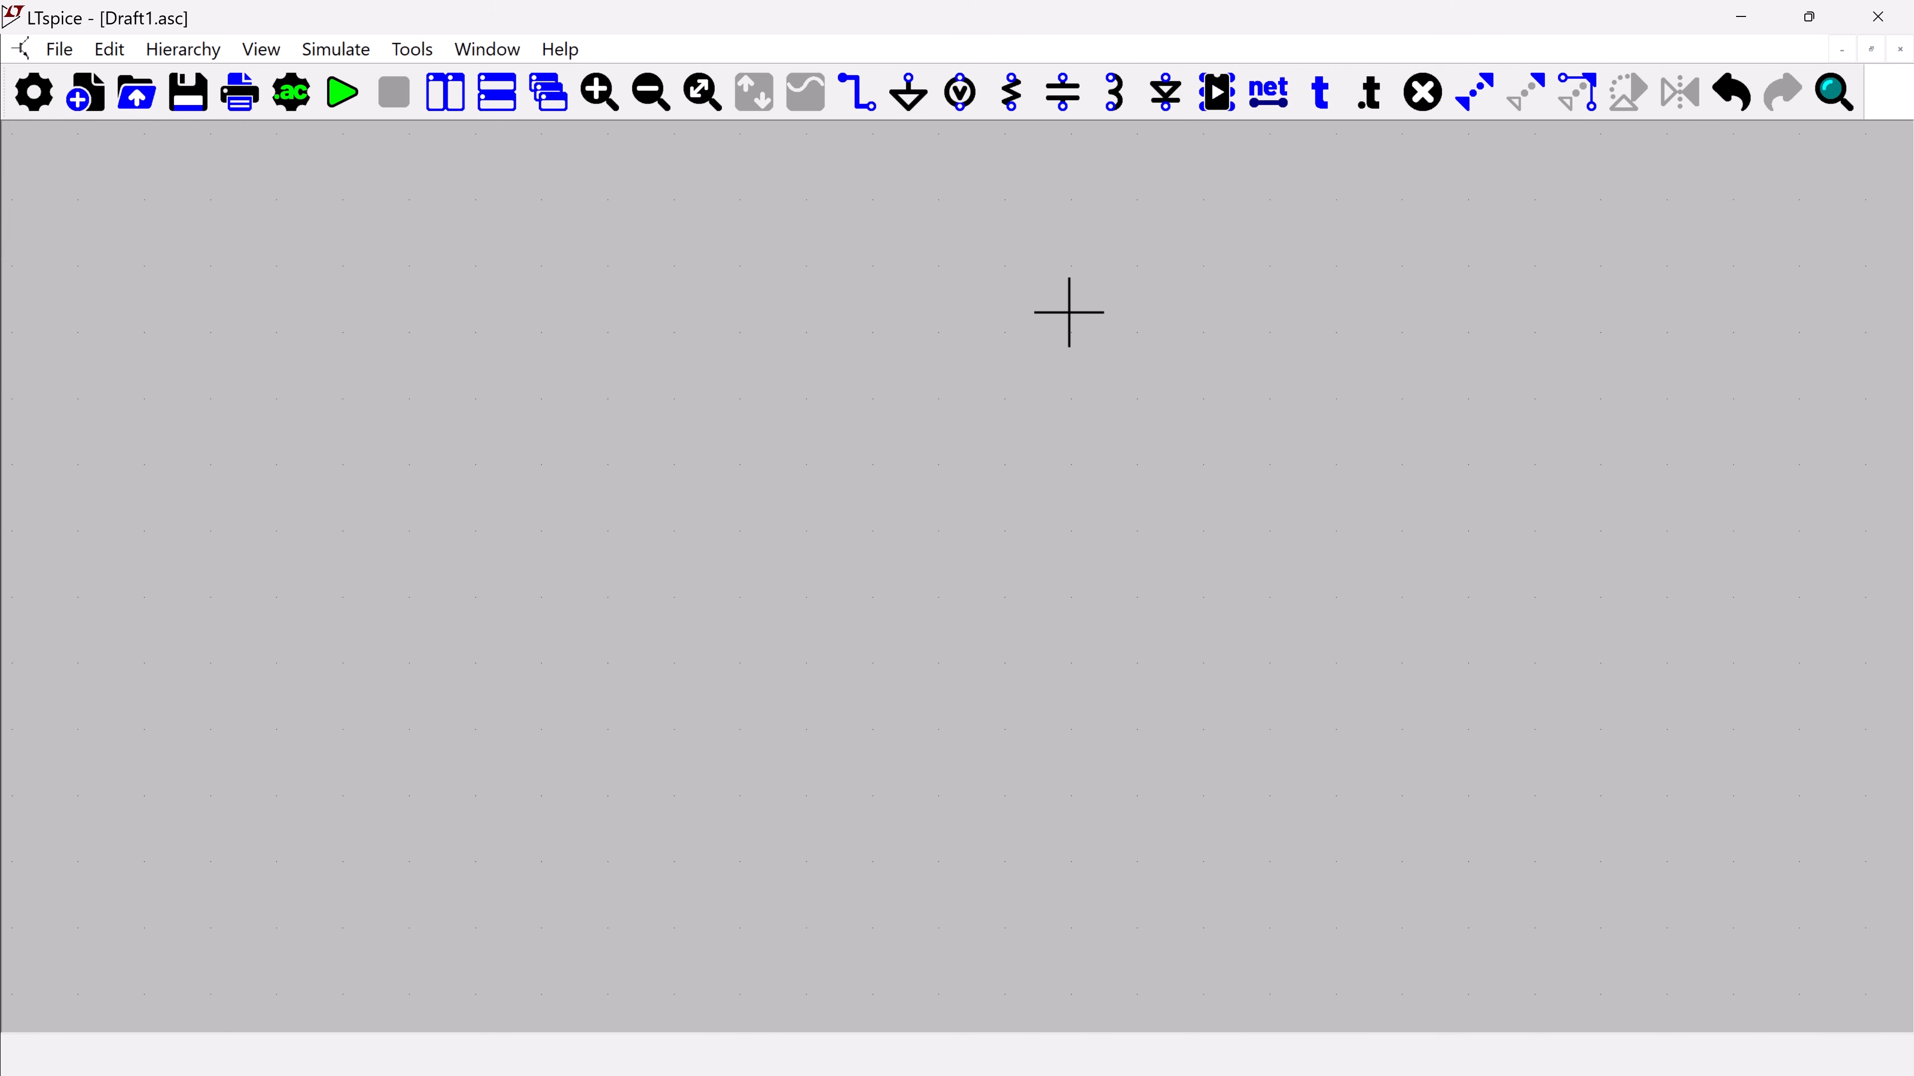
Place a vertical voltage source in the left half of the empty schematic
click(637, 94)
key(v)
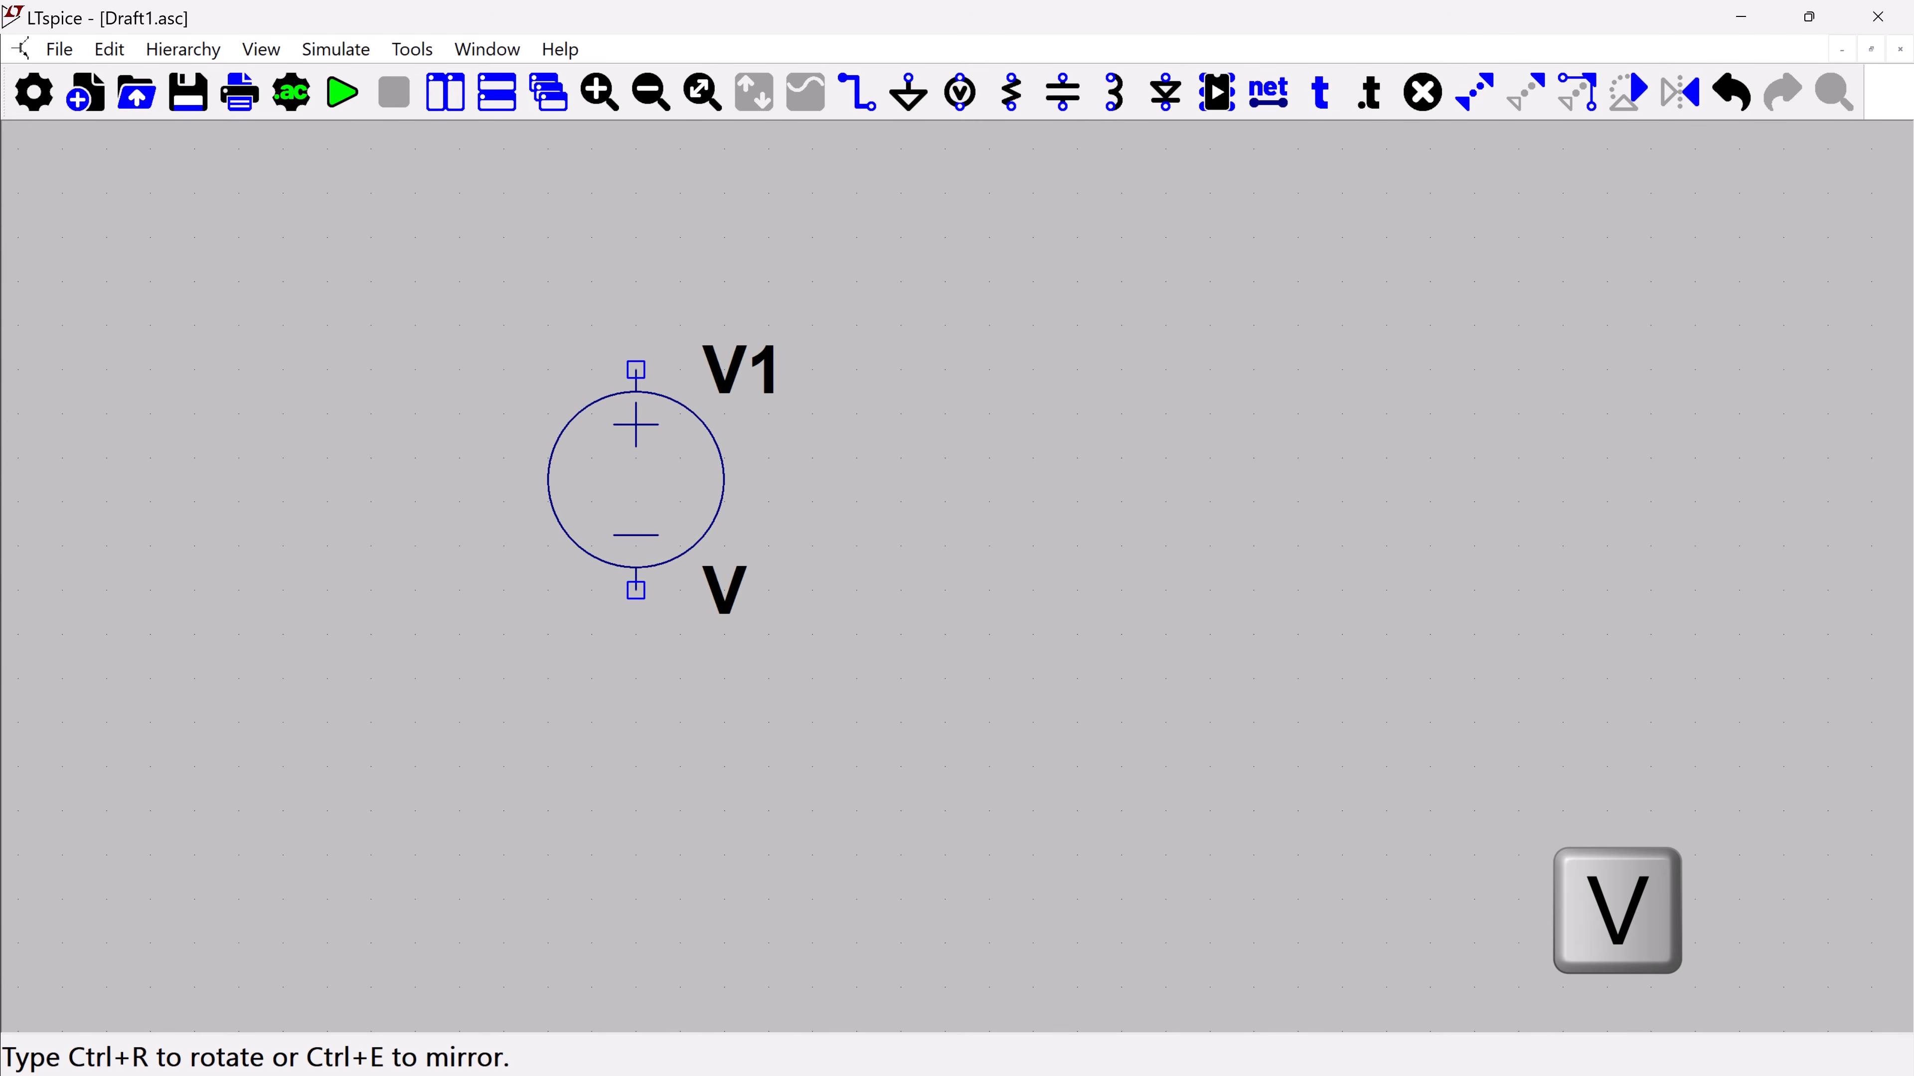
click(637, 481)
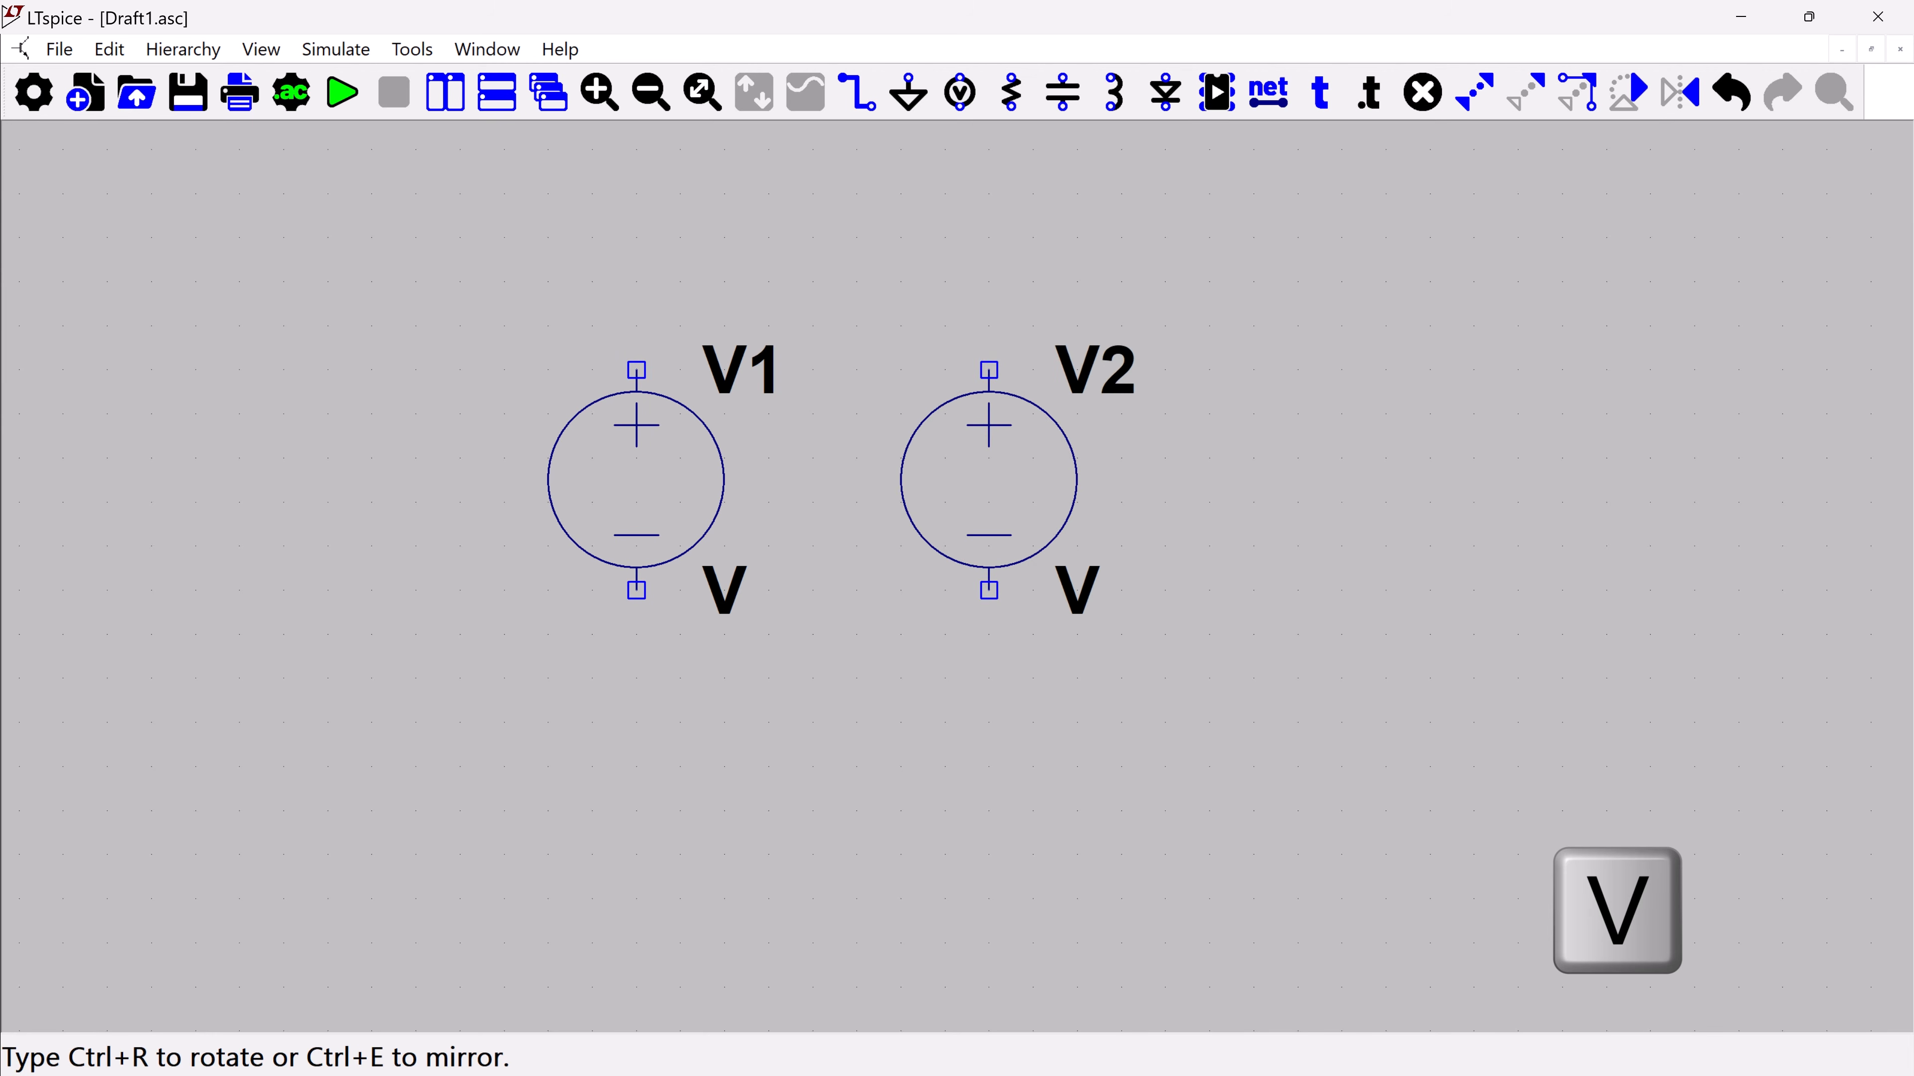
Place a horizontally rotated resistor above and between the source and a vertical capacitor, with the capacitor level with the source
key(r)
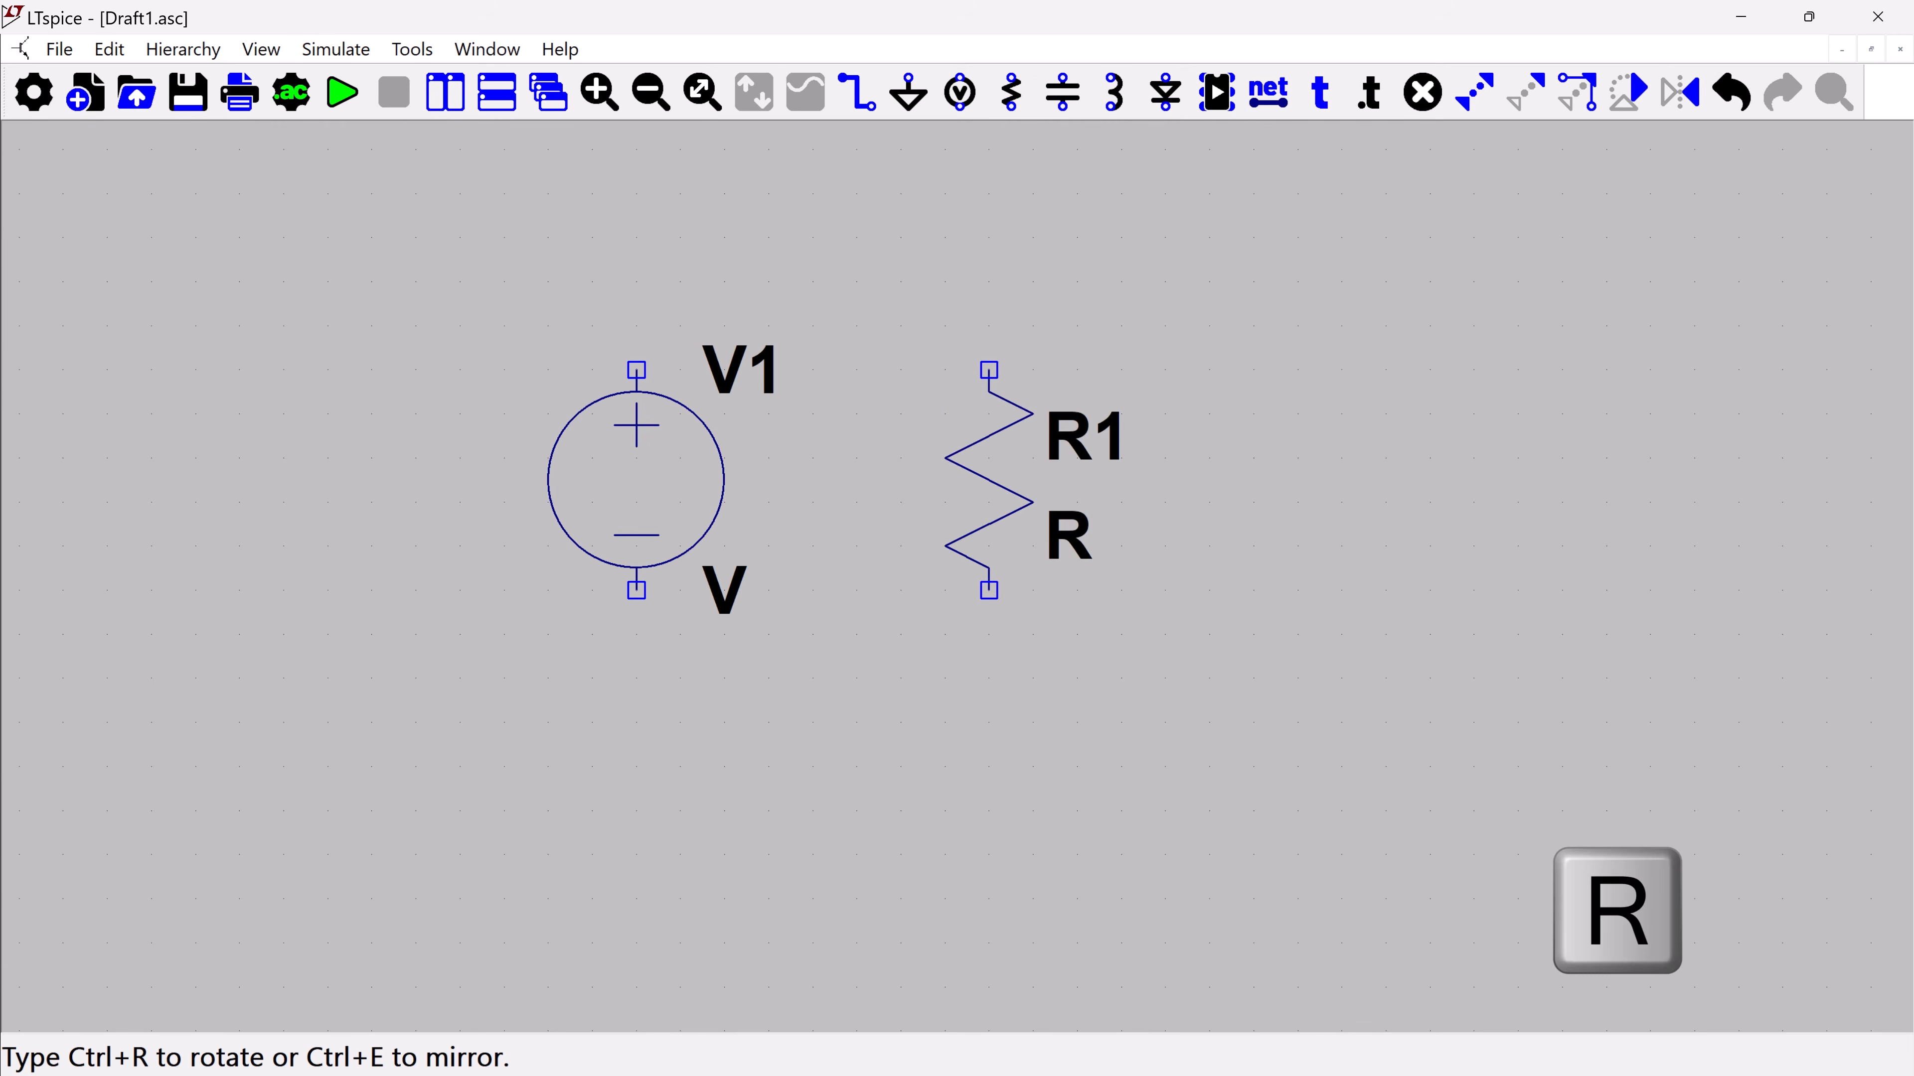
key(ctrl+r)
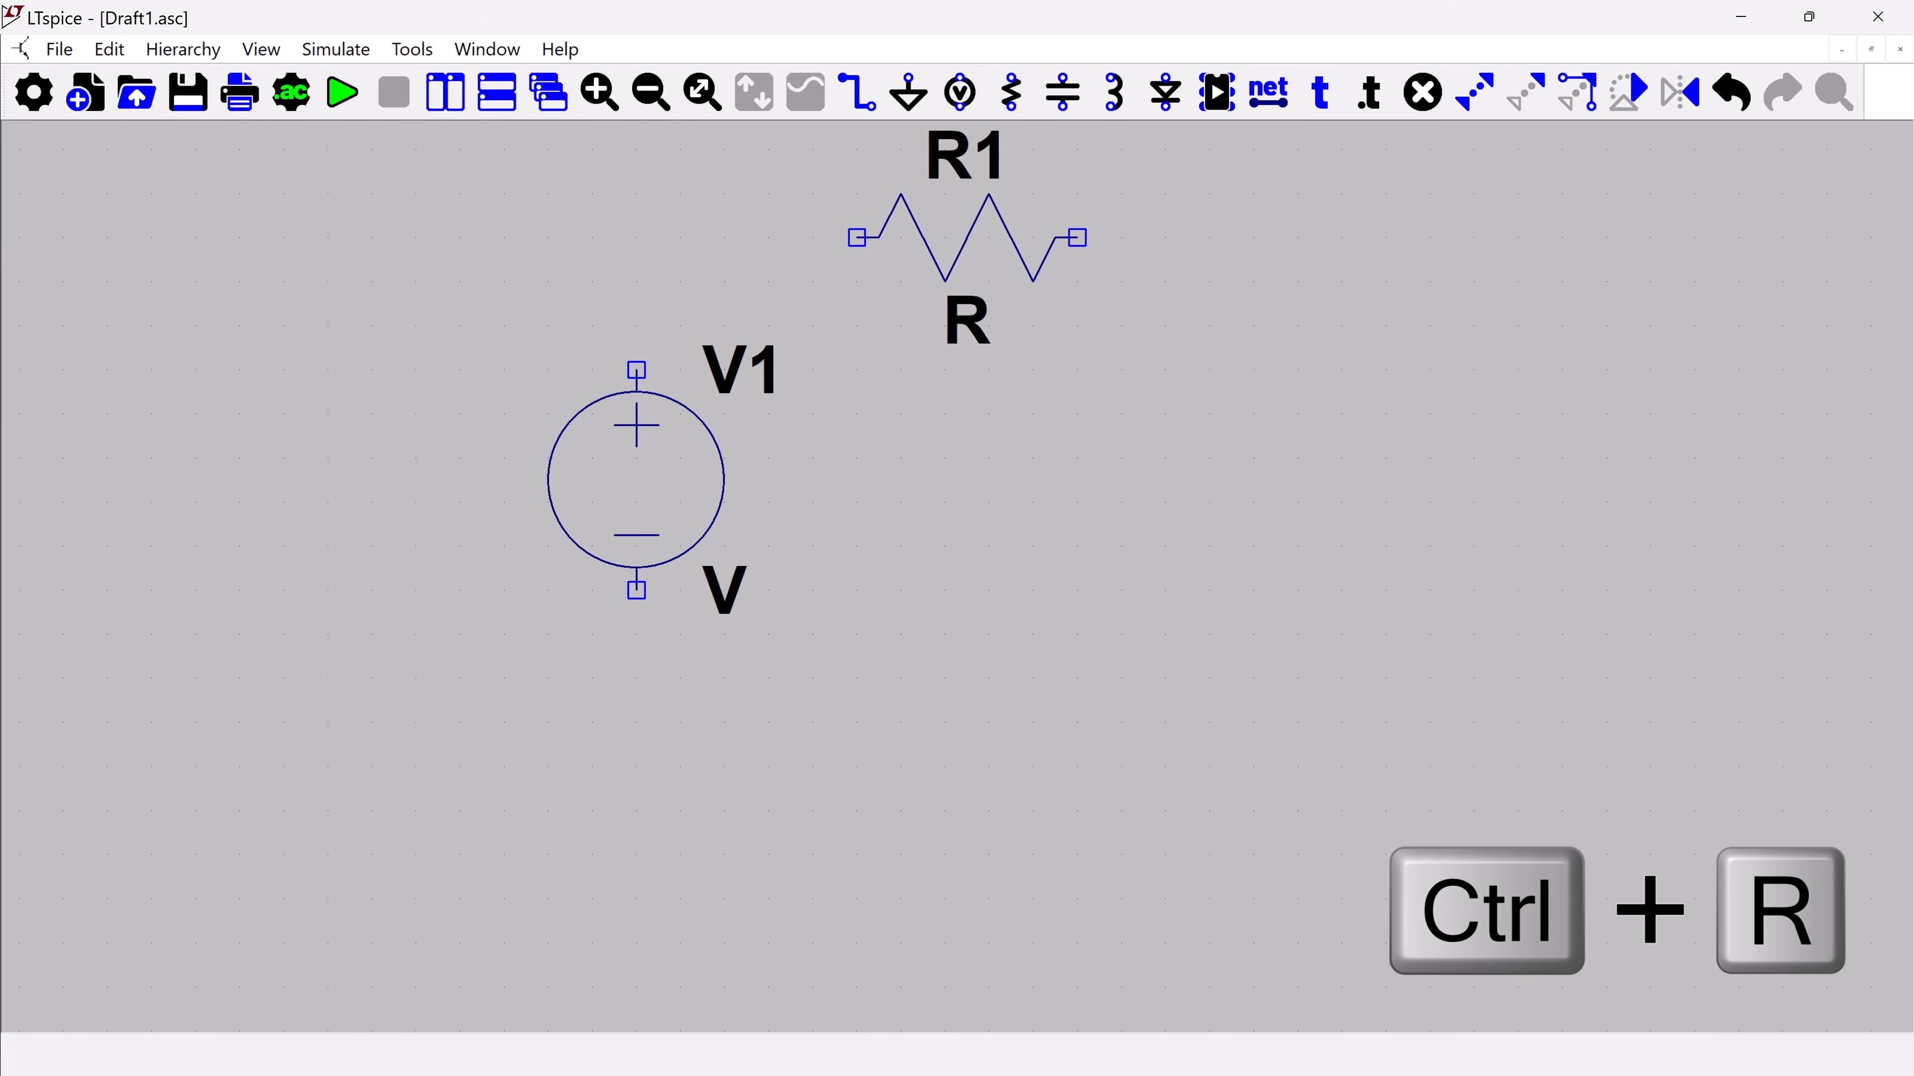
click(969, 239)
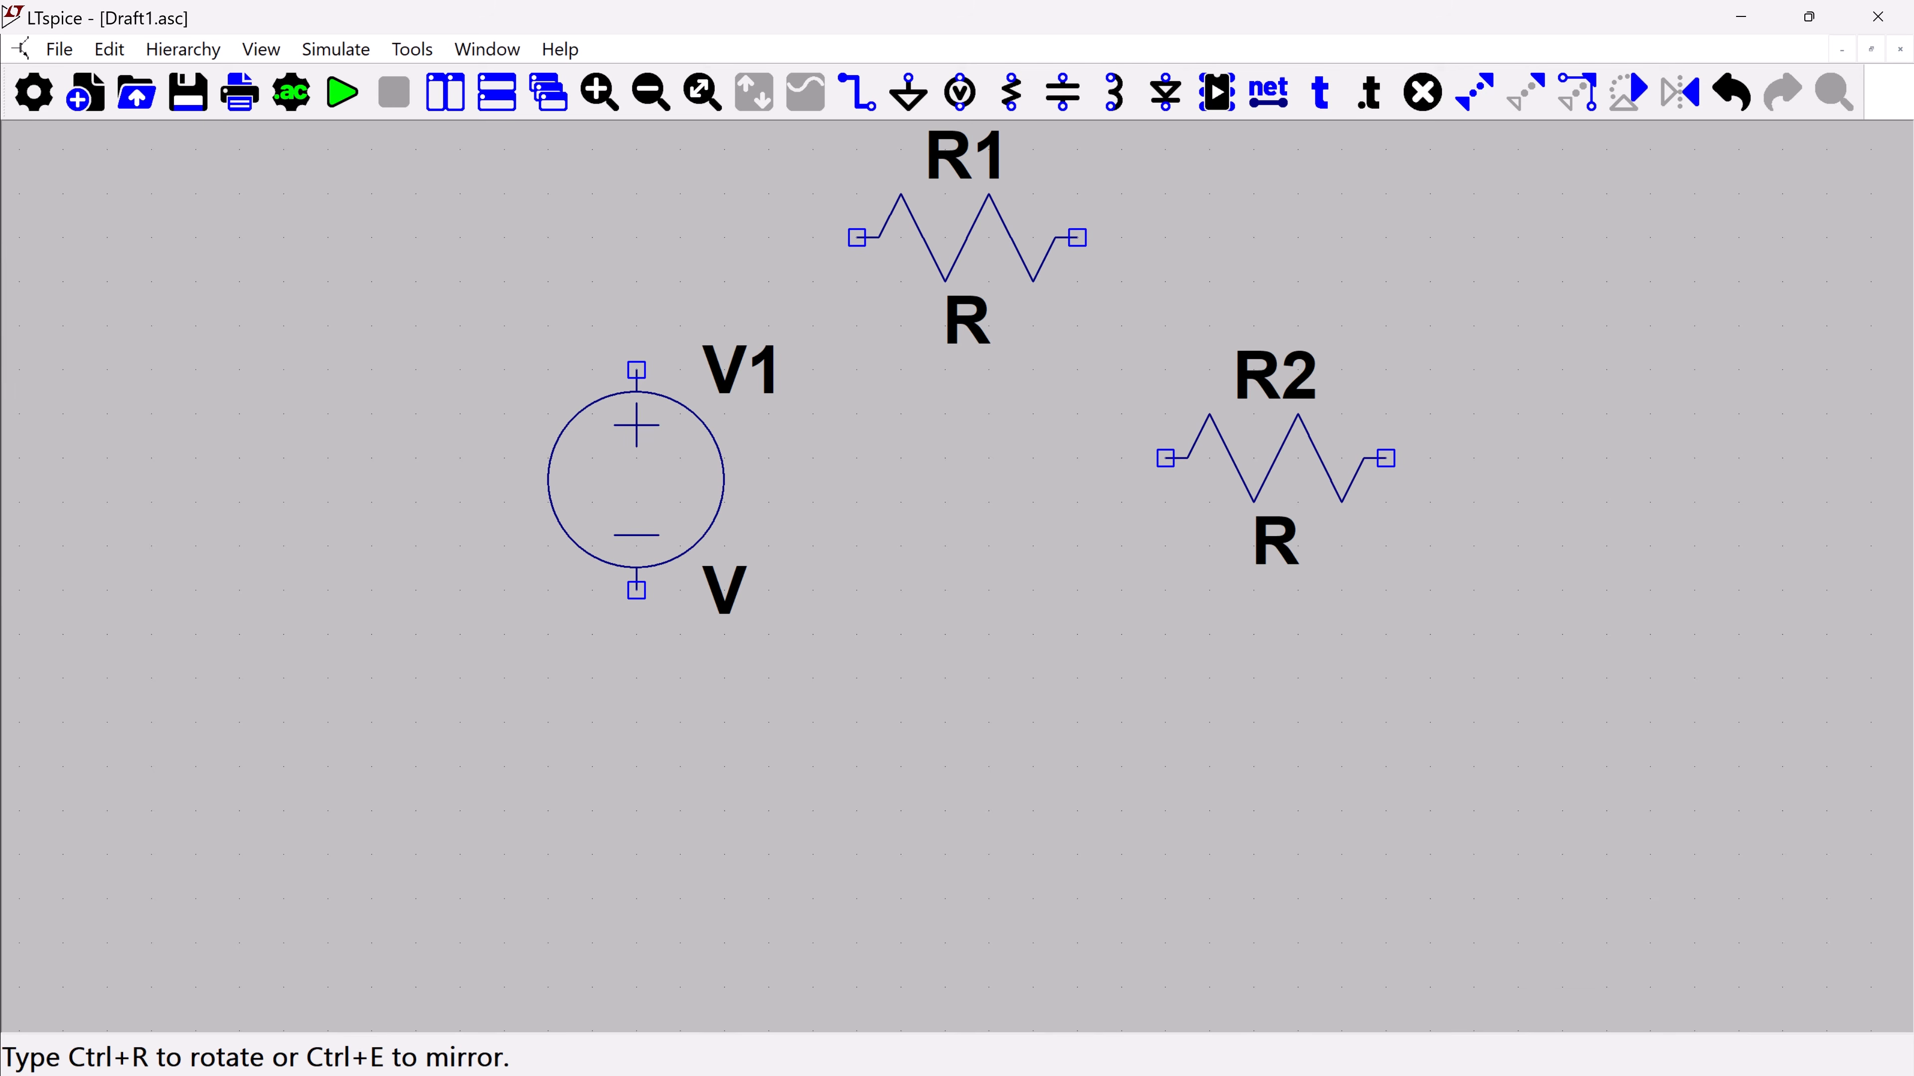
key(c)
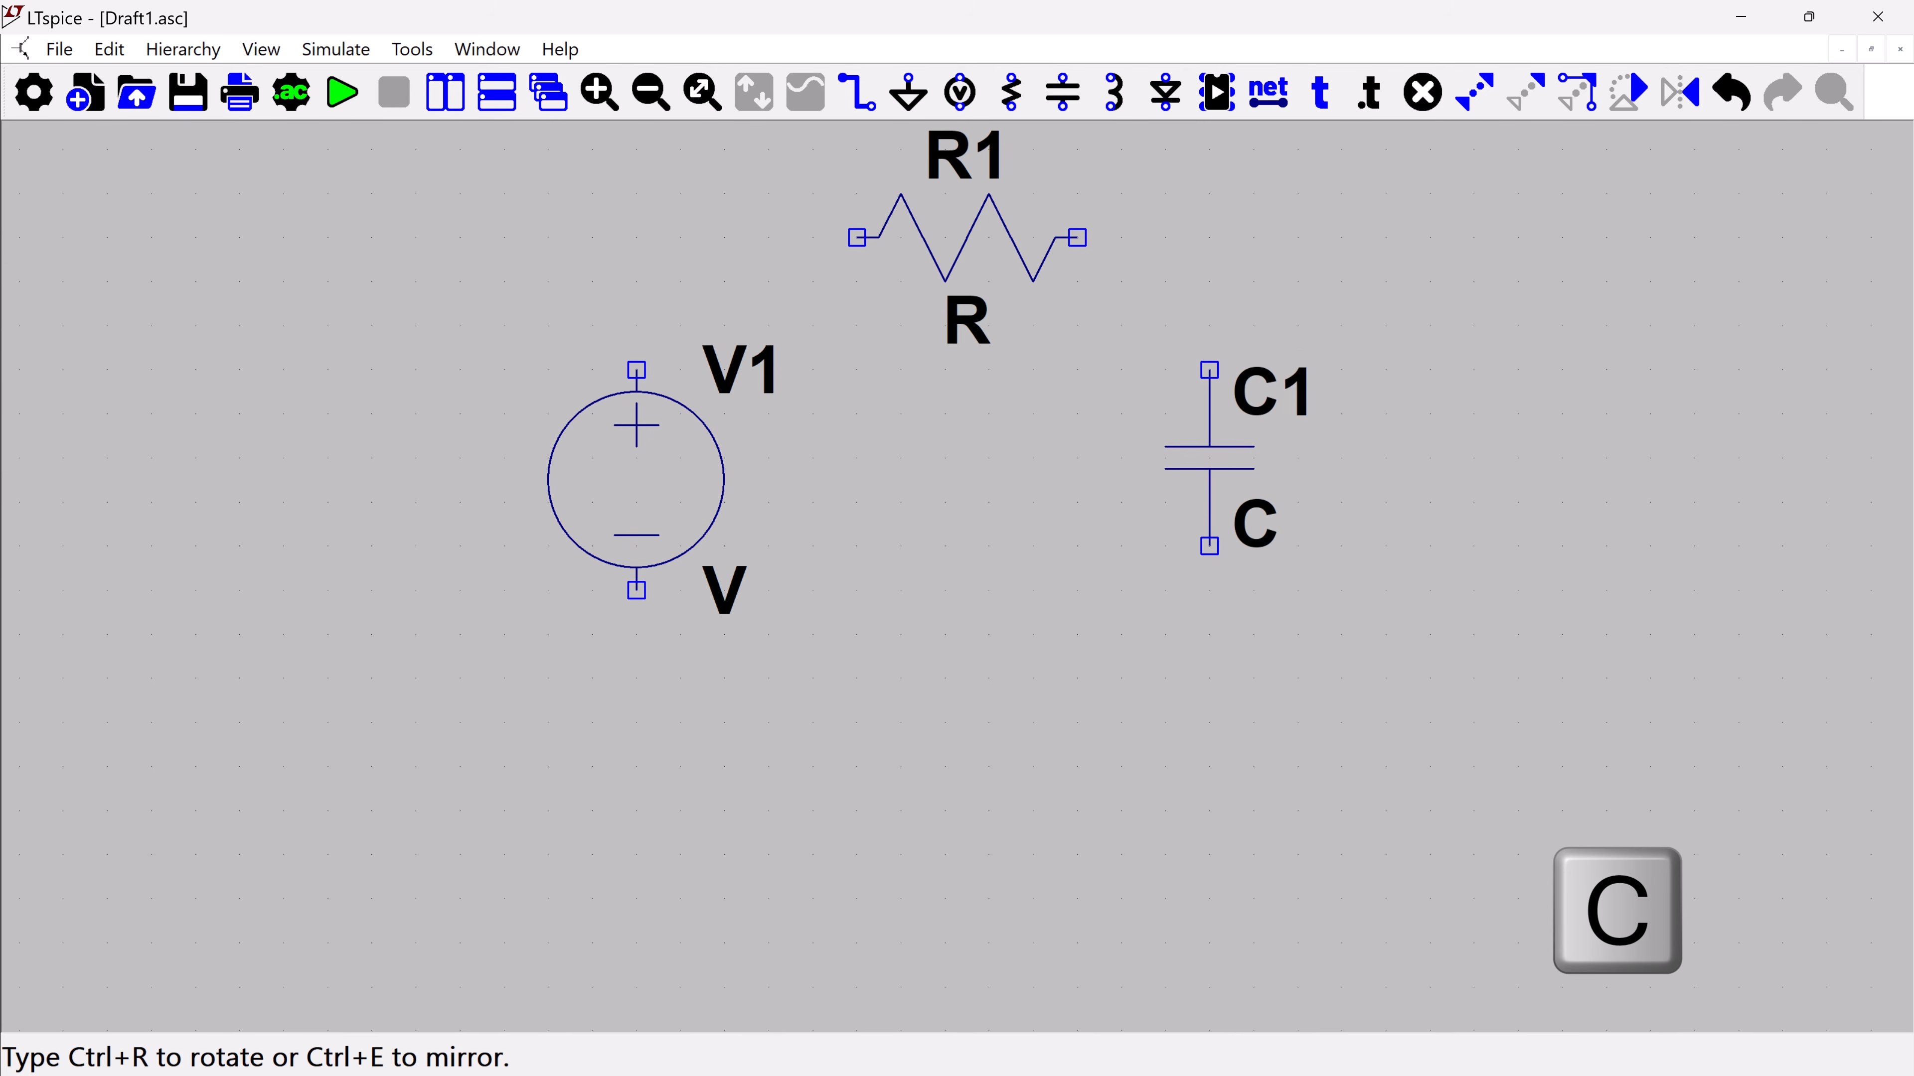
click(1209, 458)
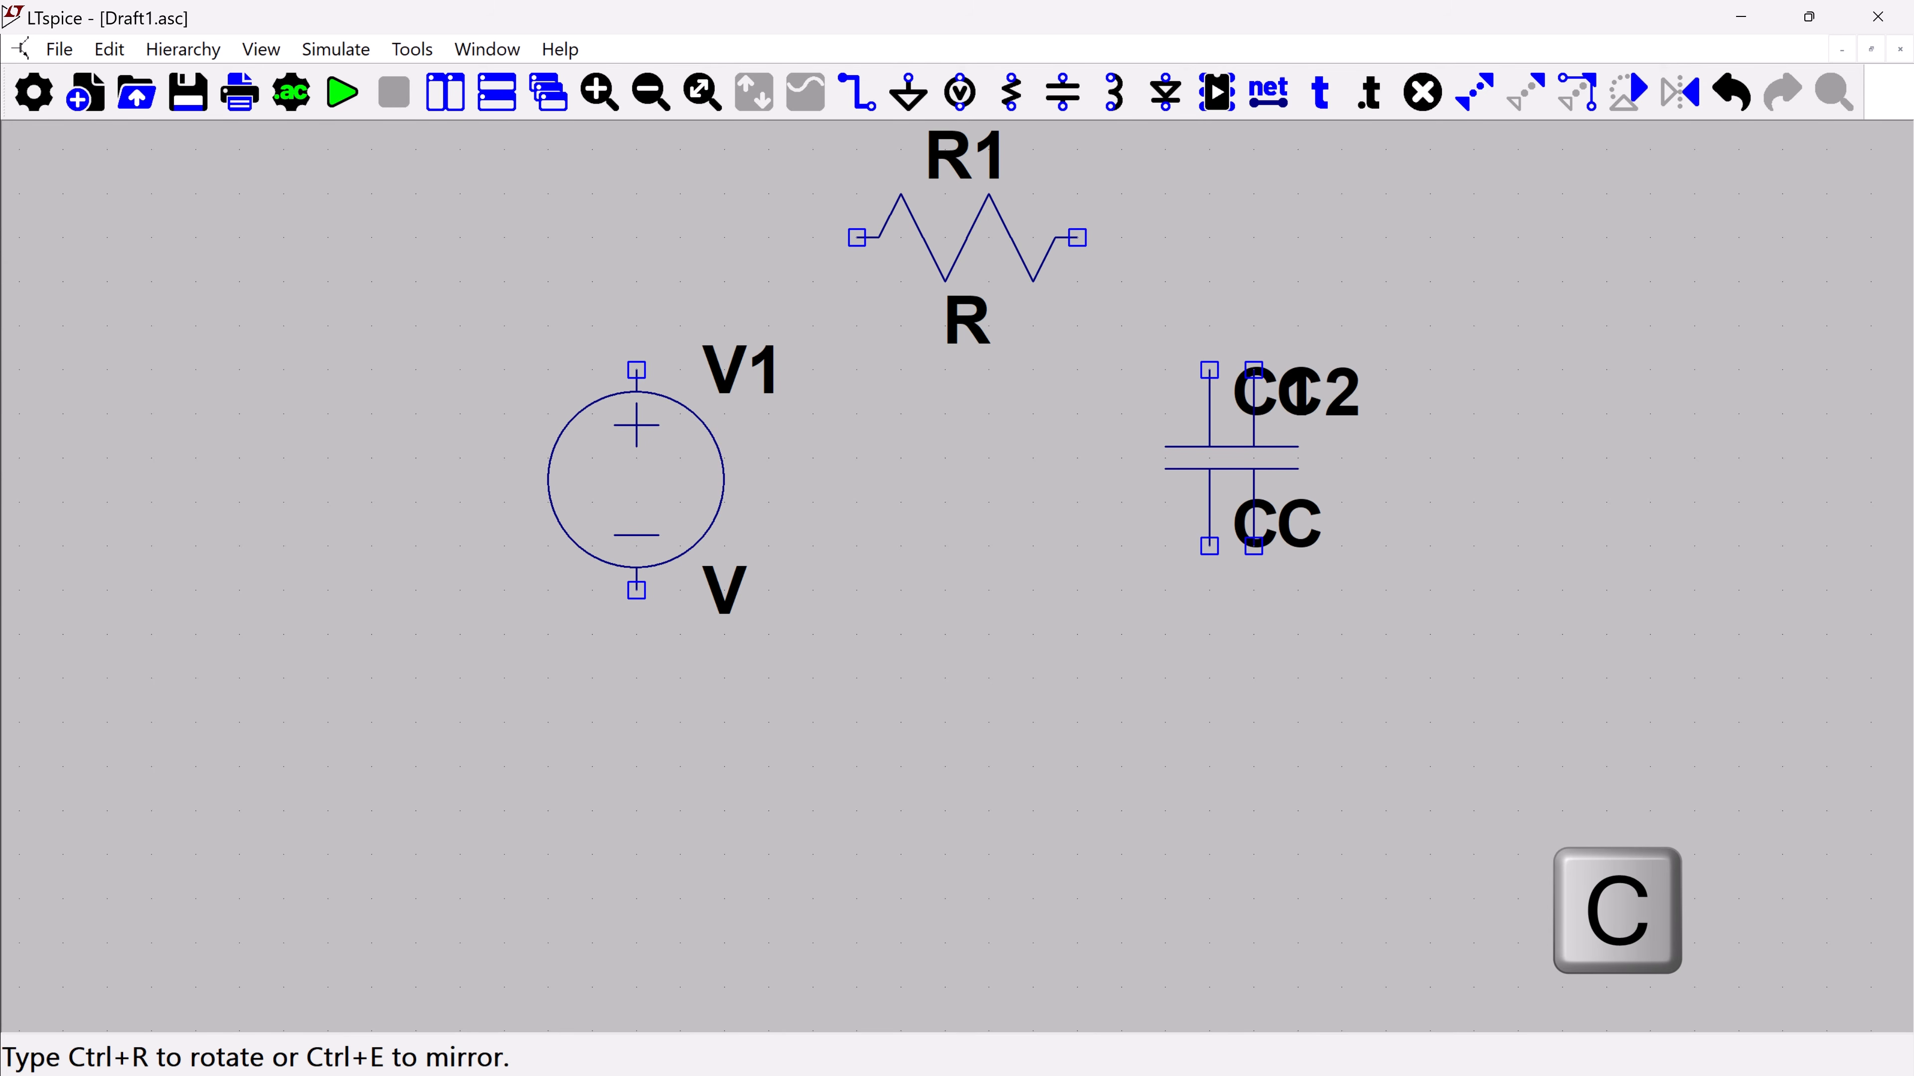
Place one ground symbol below voltage source V1 and another below capacitor C1
key(g)
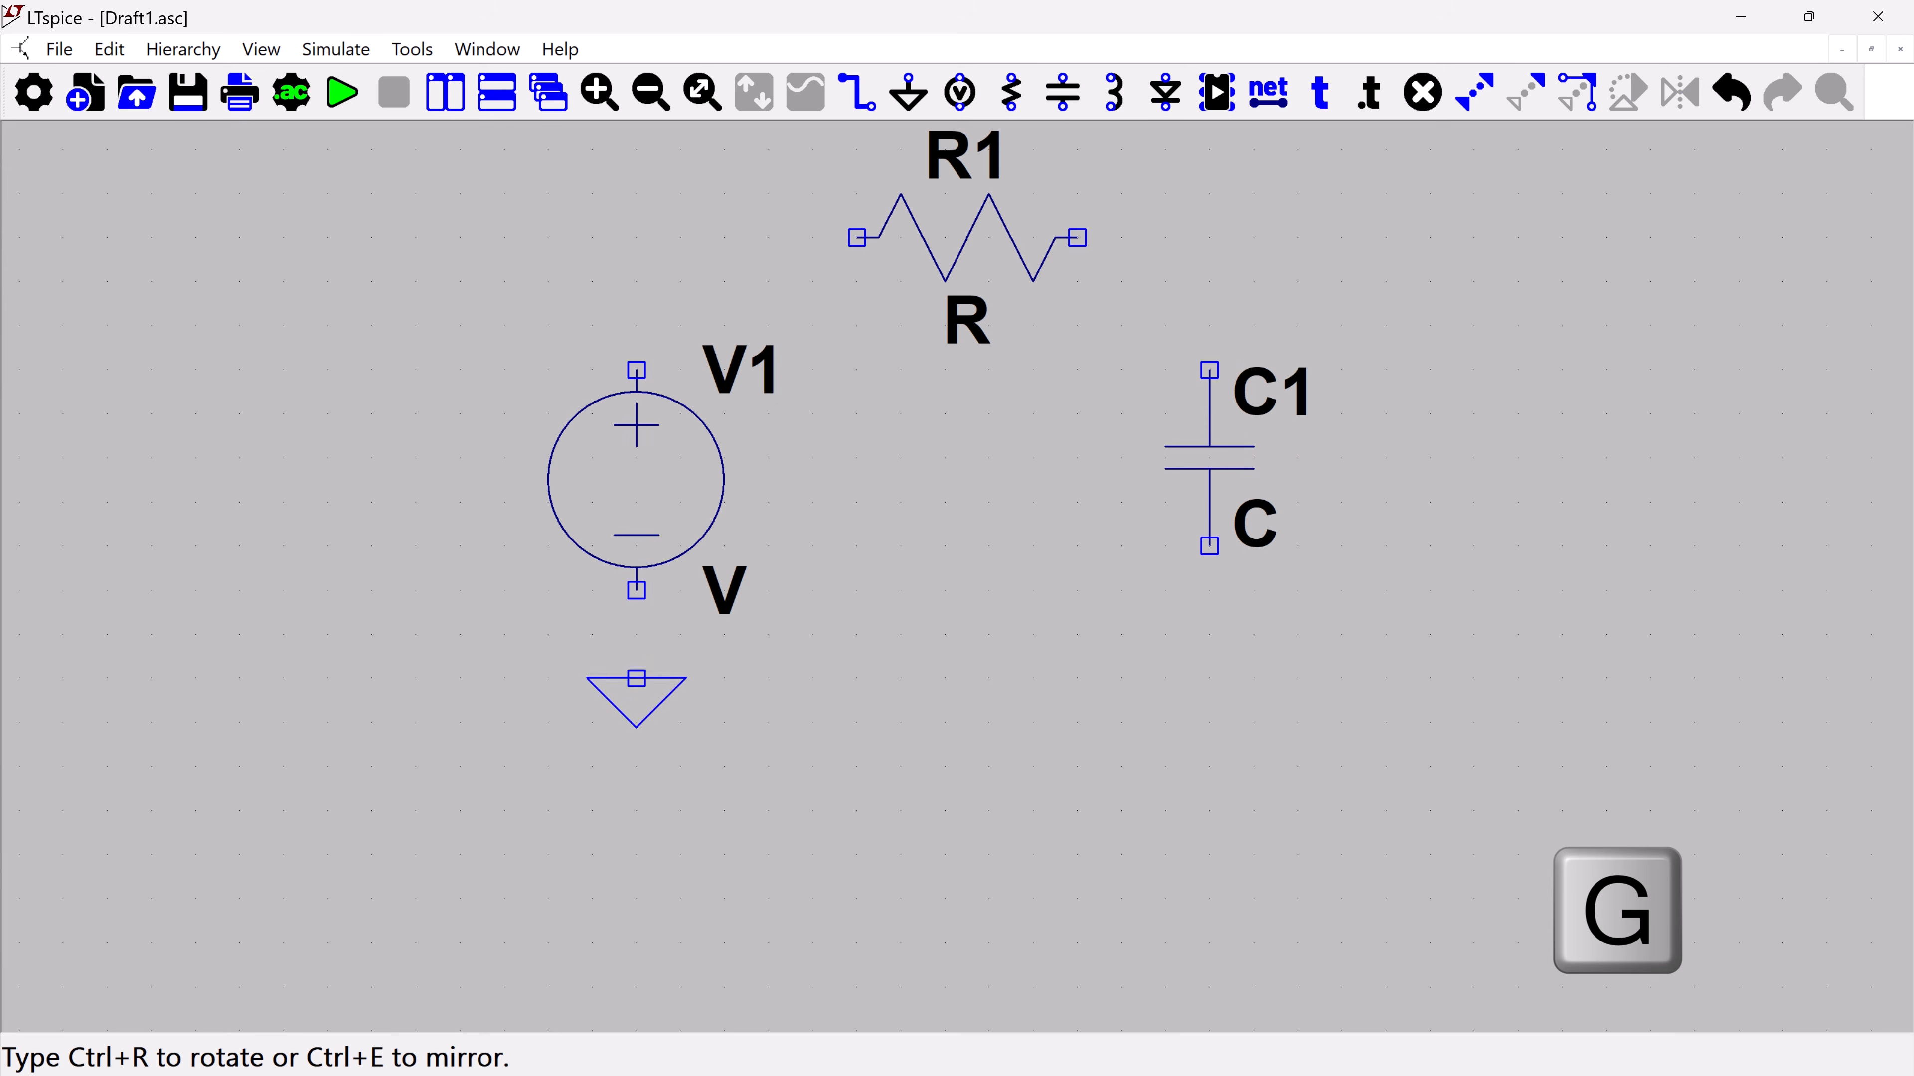
click(637, 678)
click(1209, 678)
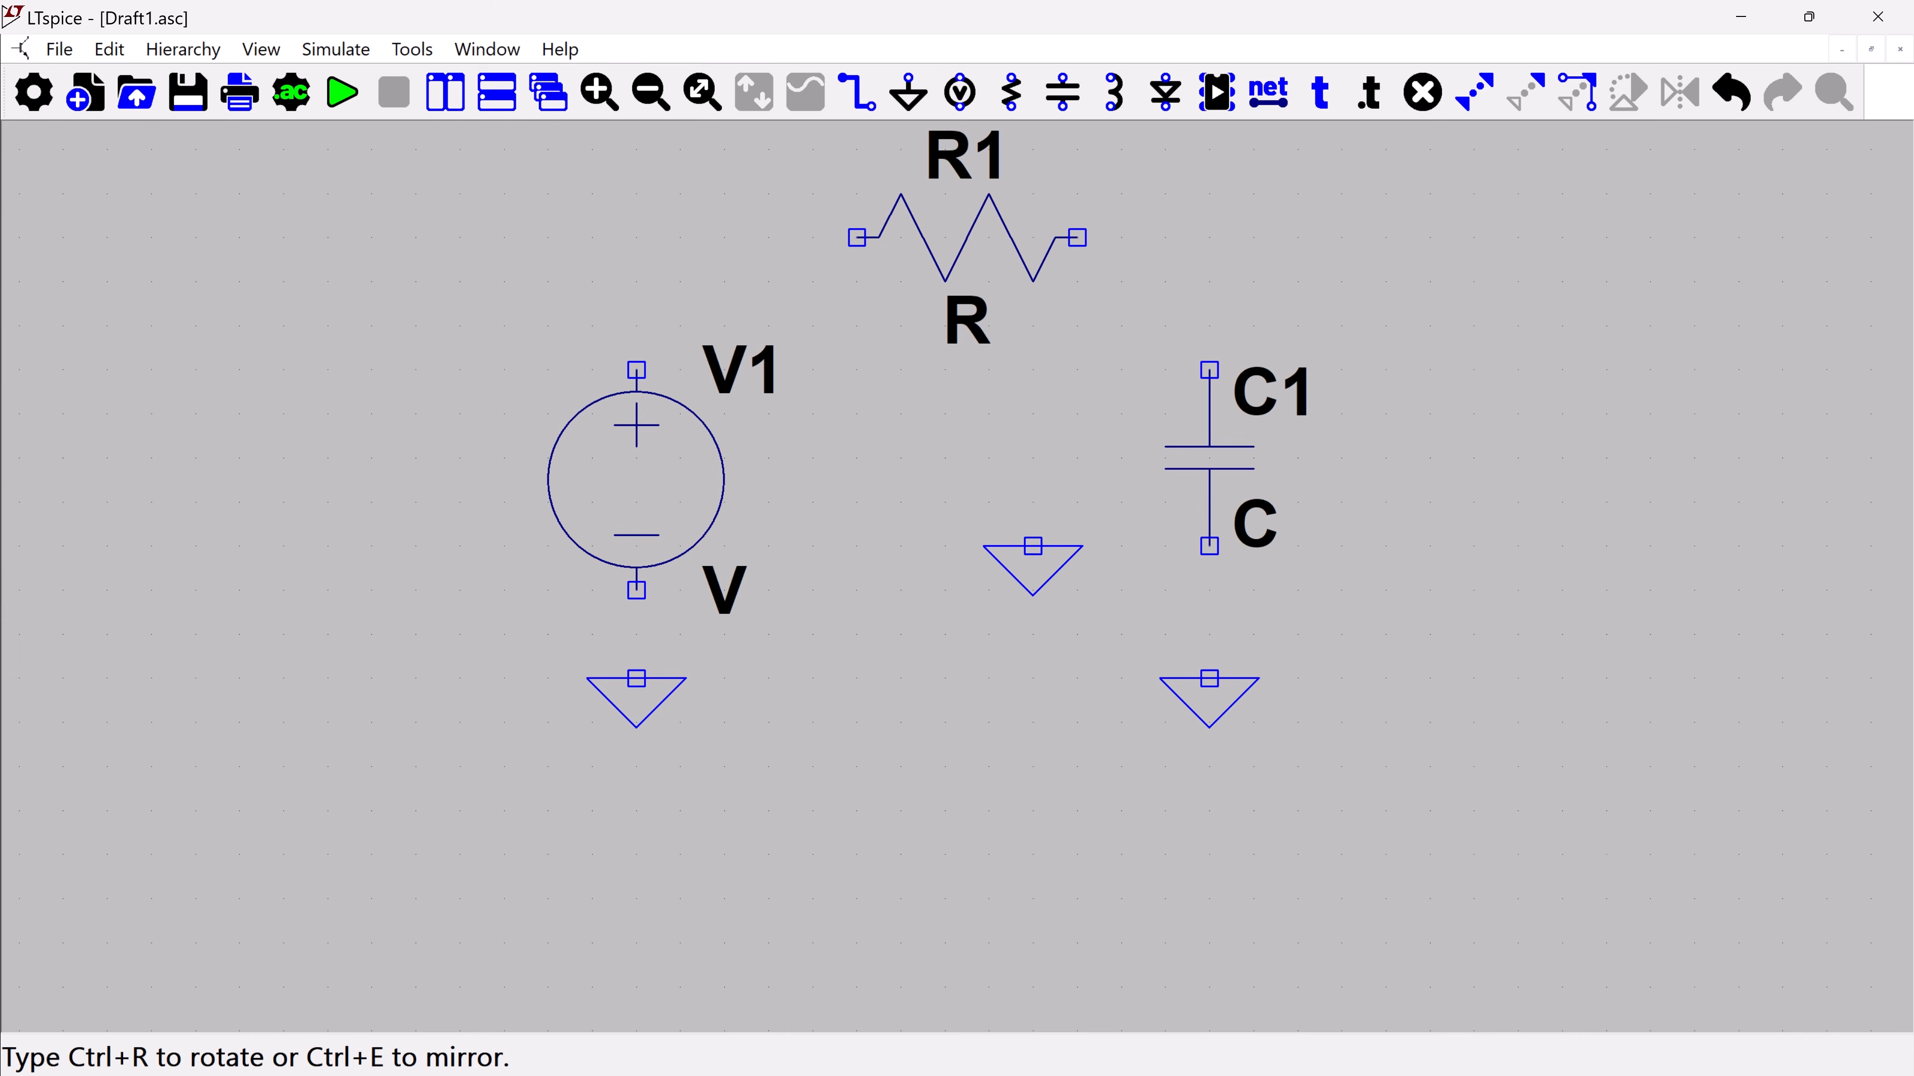
Wire the circuit in series from the ground below V1 through the source, R1 and C1 to the other ground
key(w)
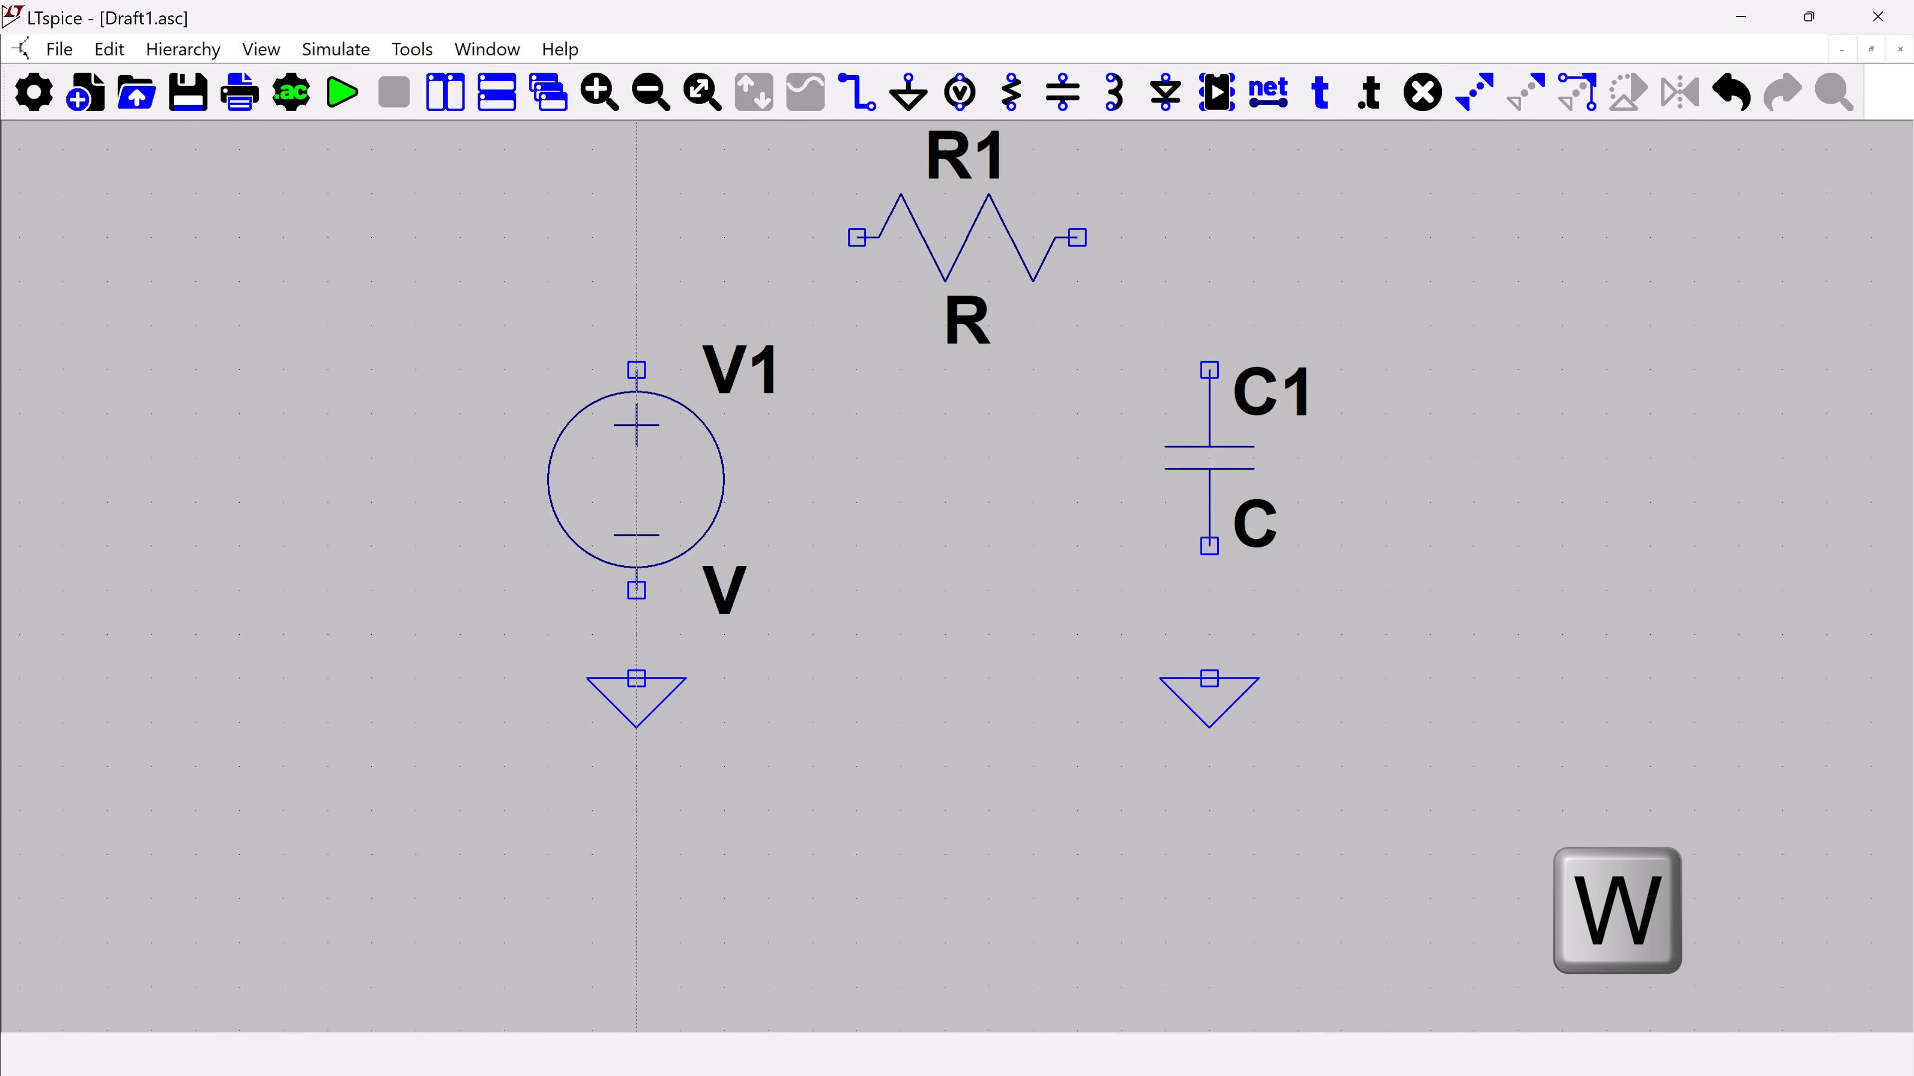
click(636, 678)
click(636, 237)
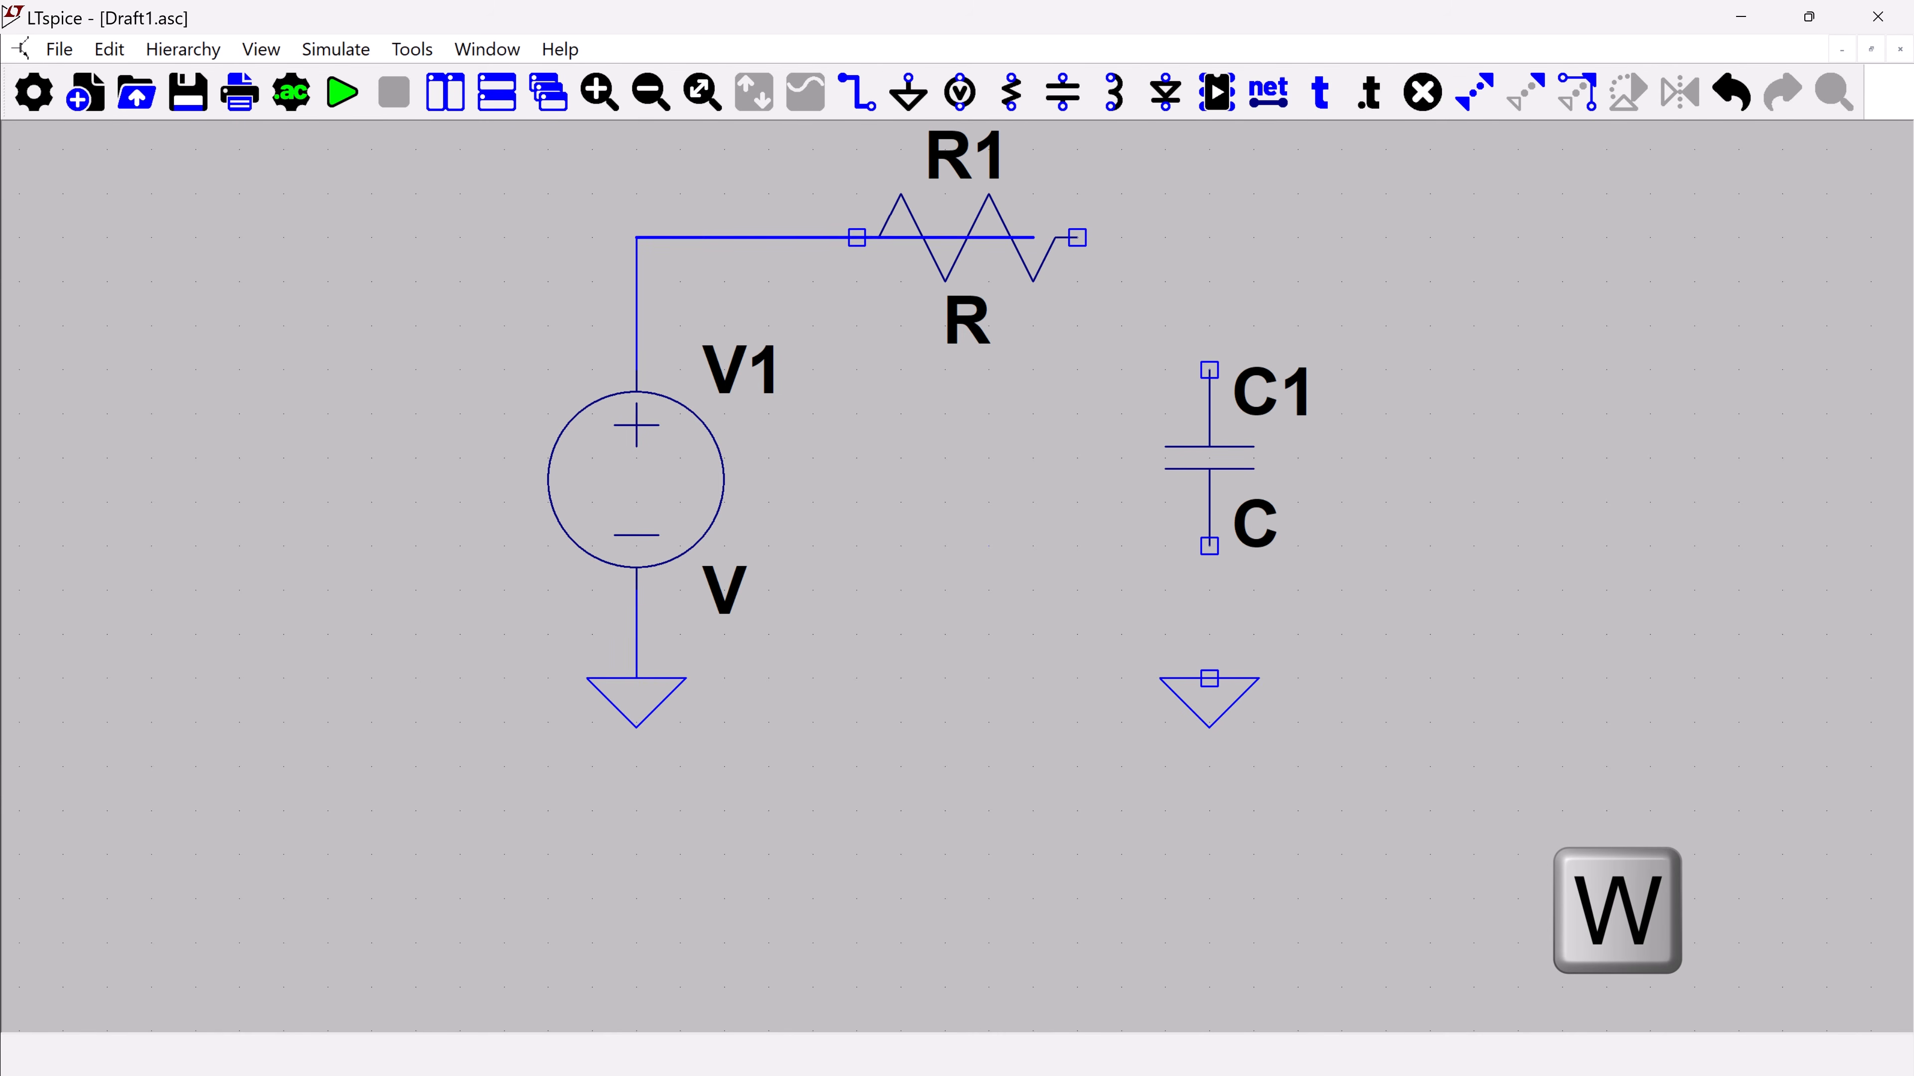
click(1209, 237)
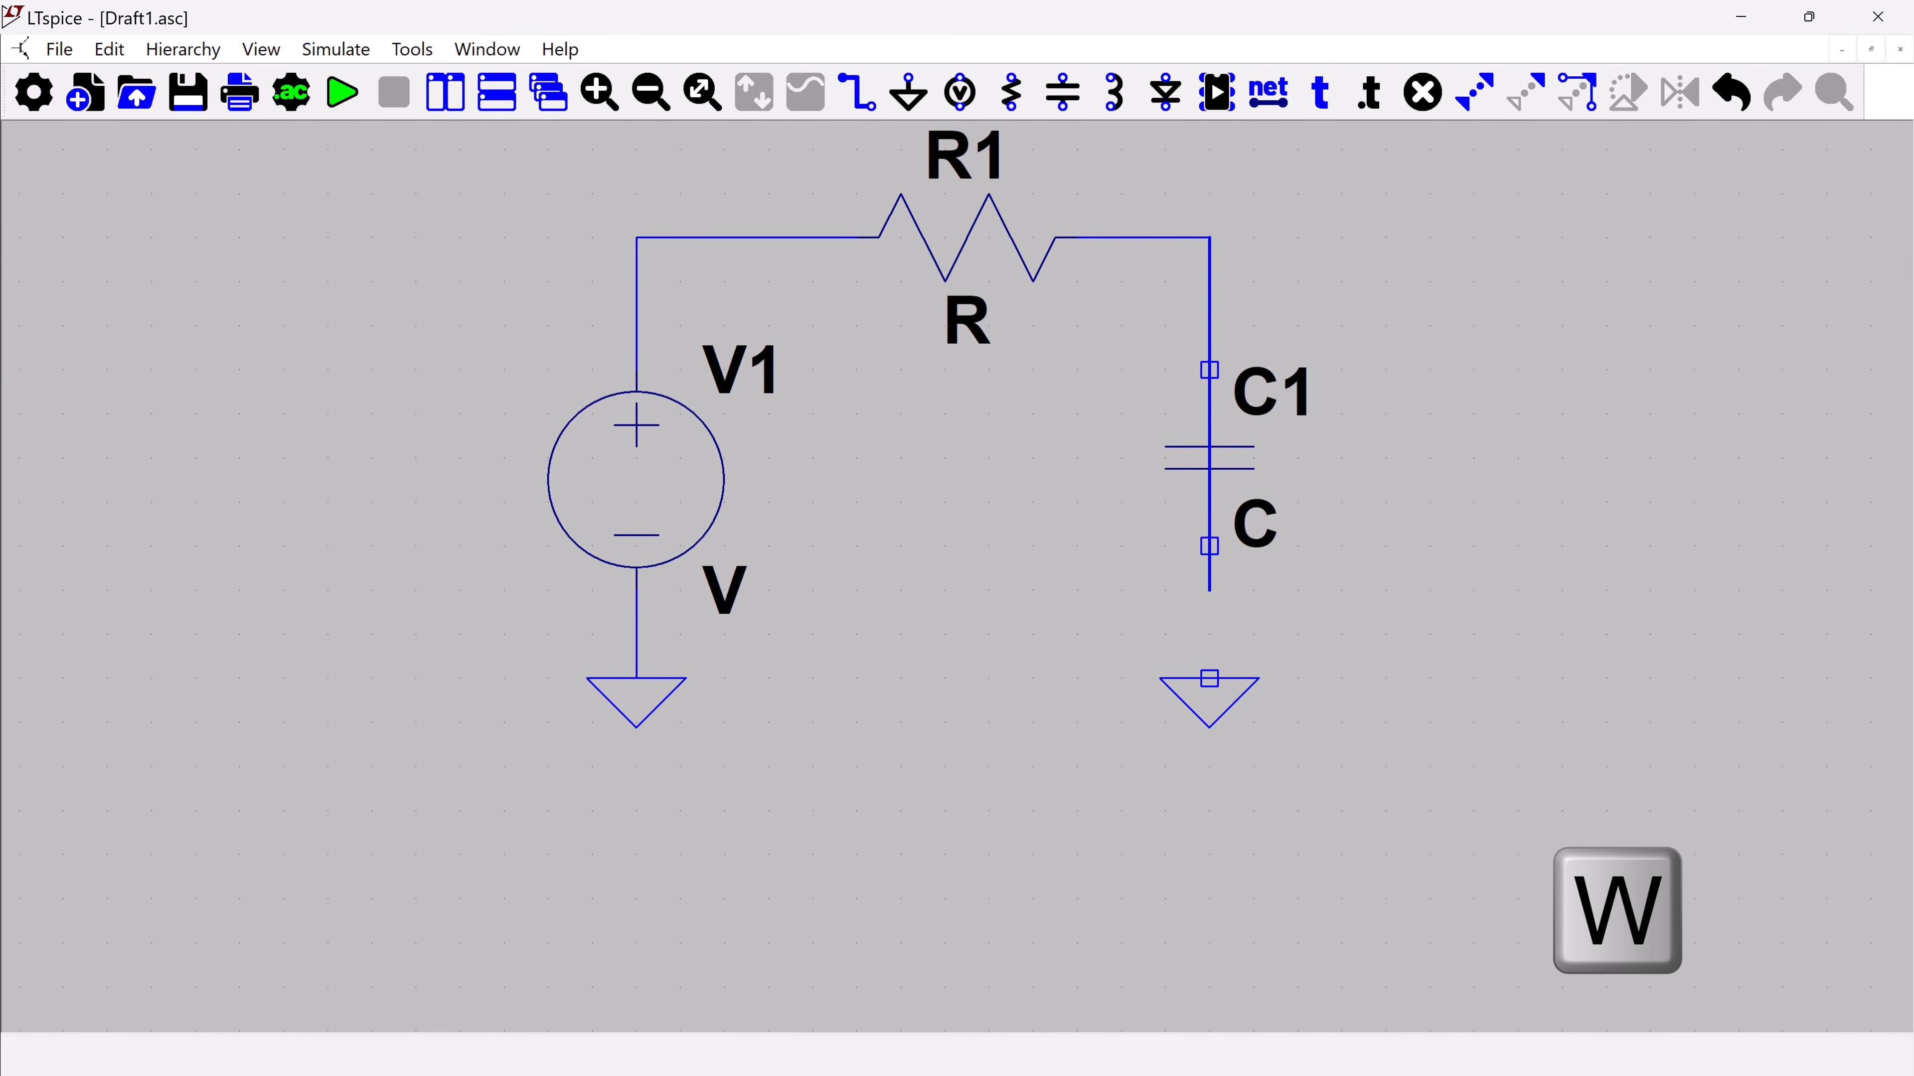
click(1209, 679)
click(1209, 678)
right_click(1209, 678)
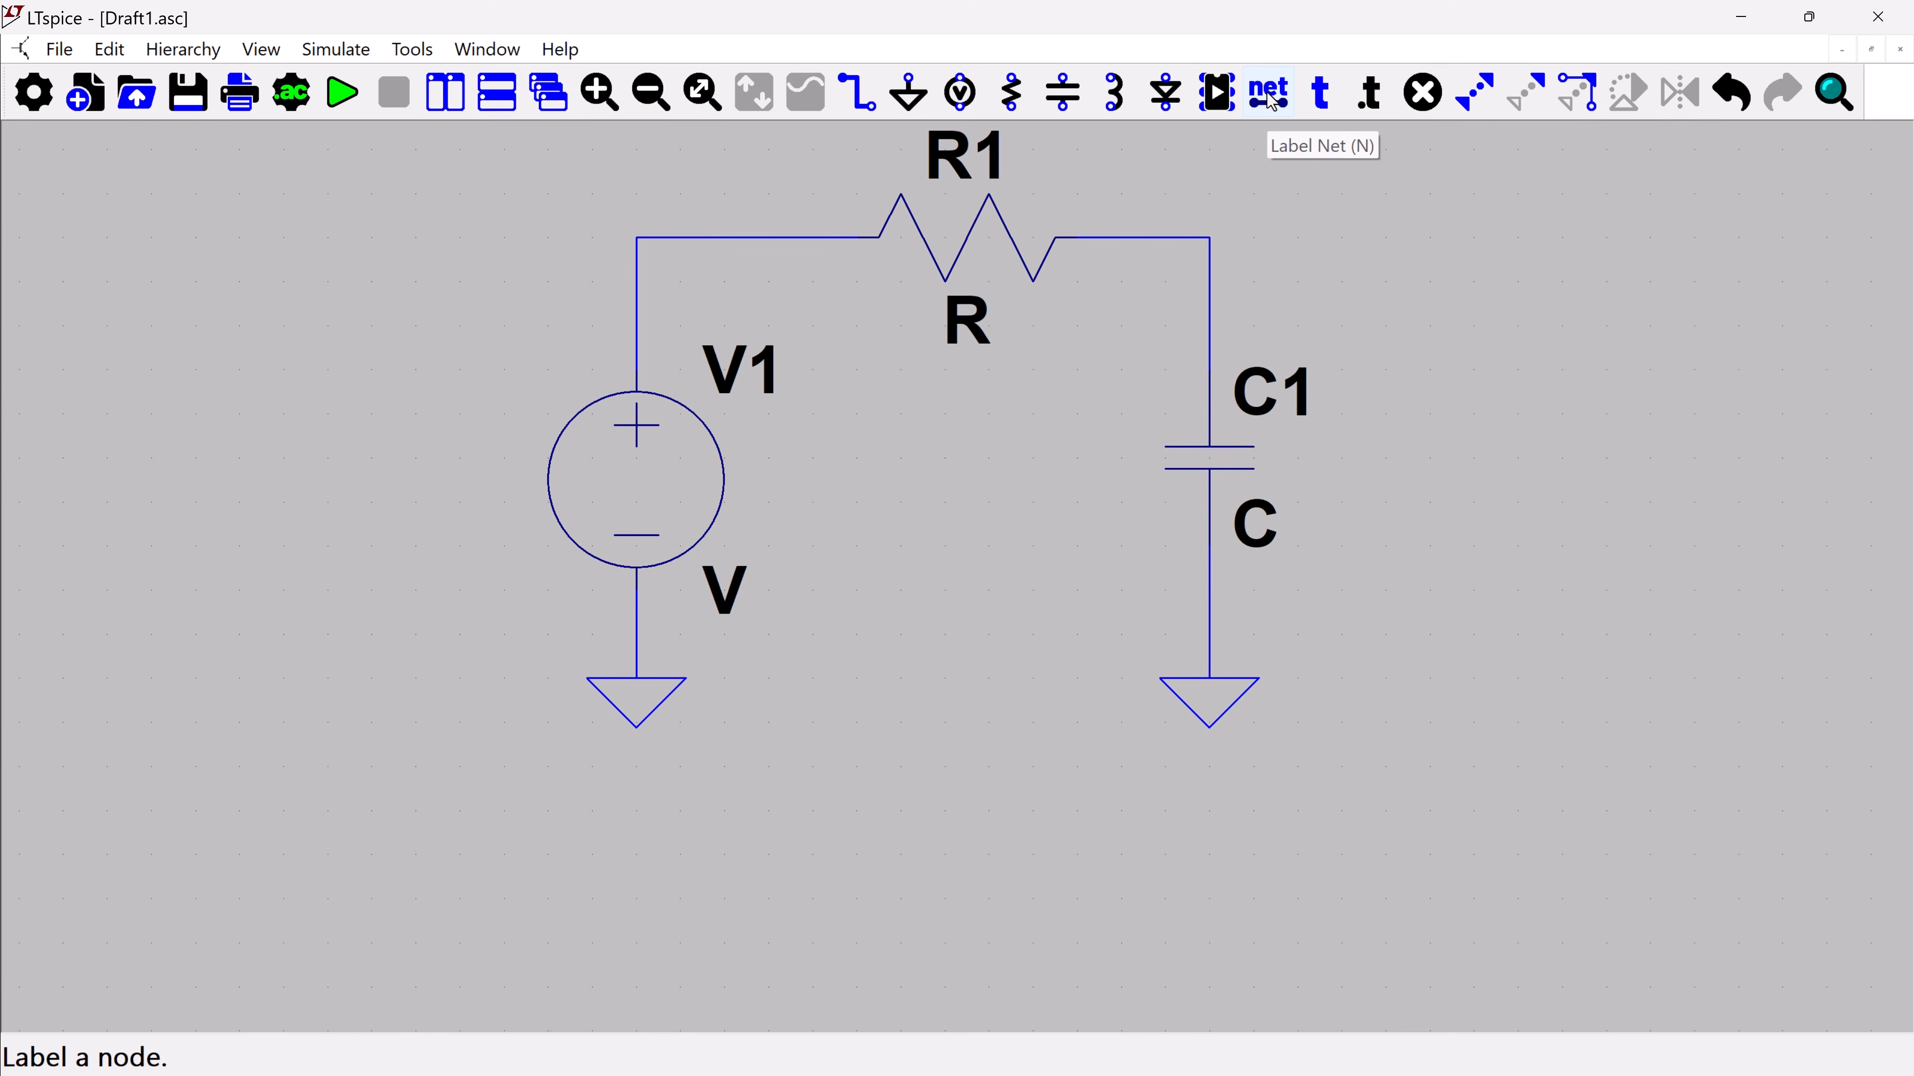
Label the net at the corner between V1 and R1 as IN
key(n)
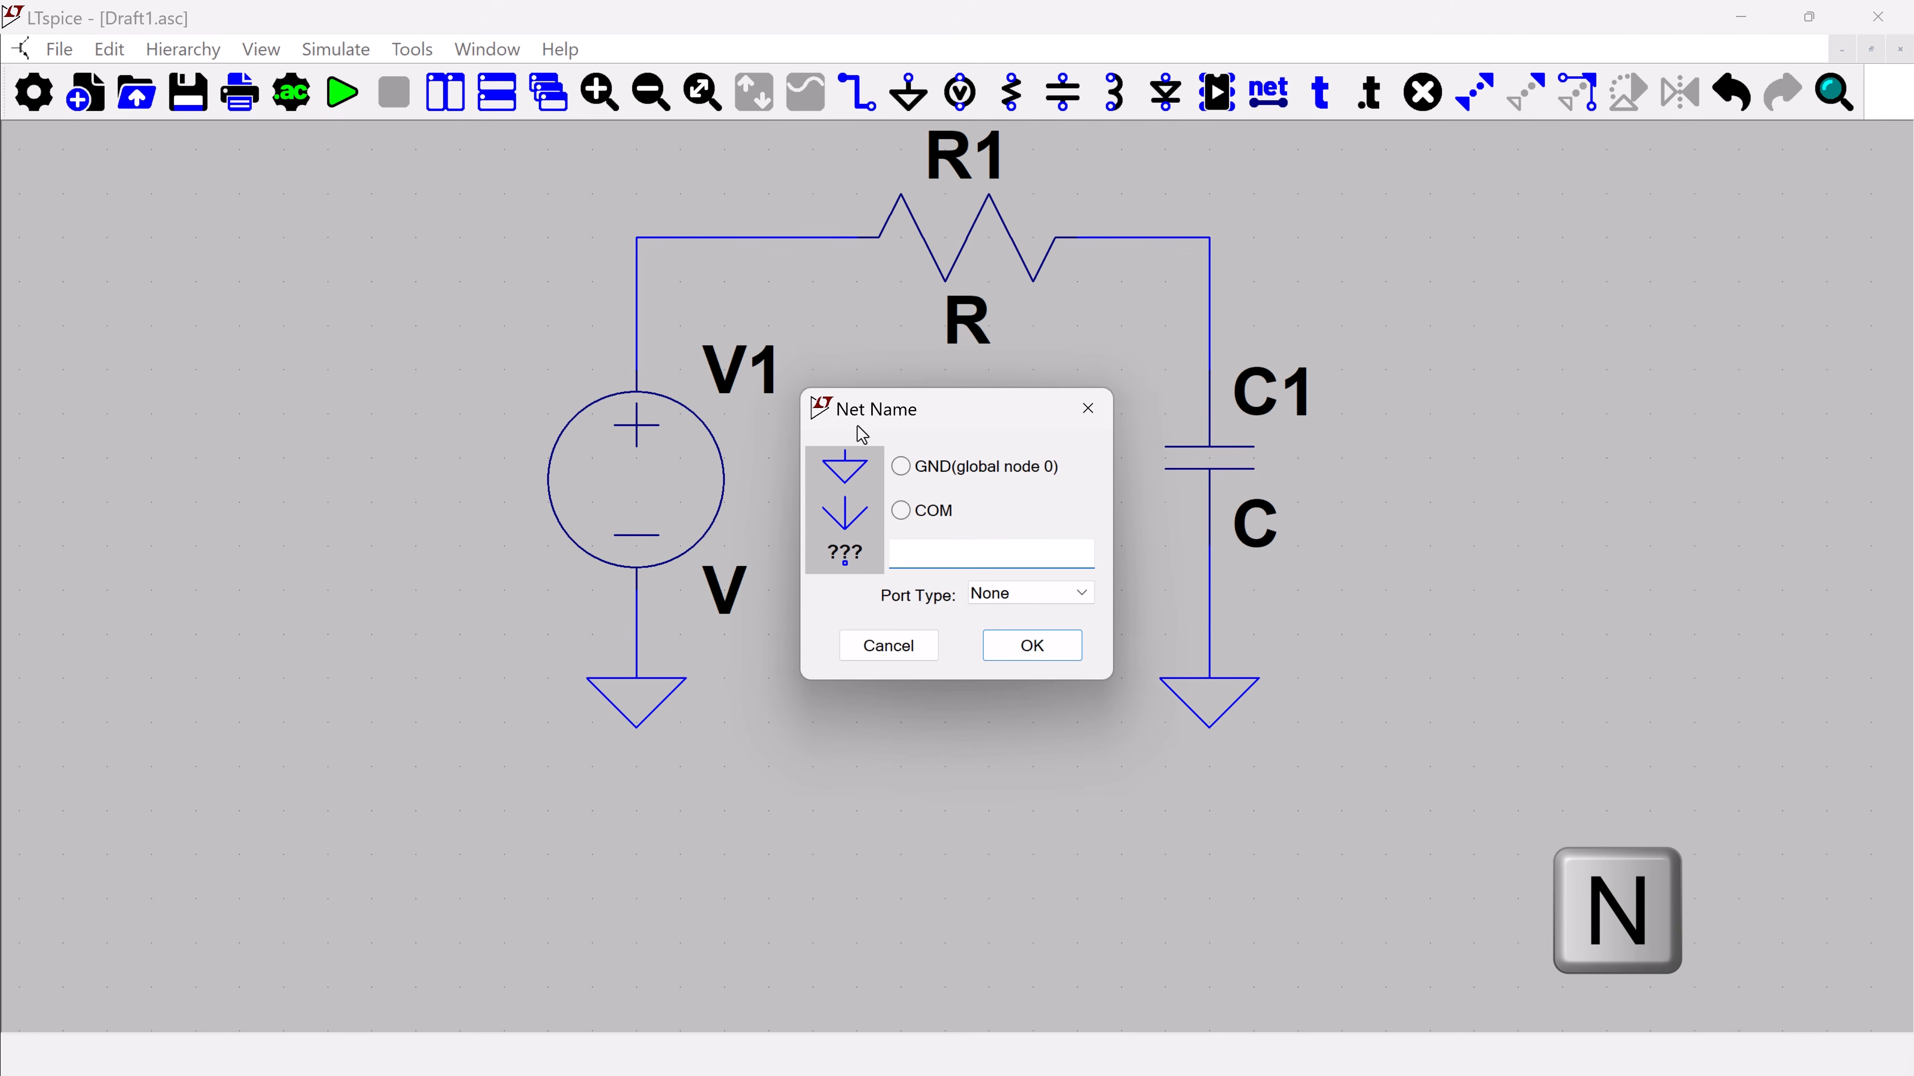
text(IN)
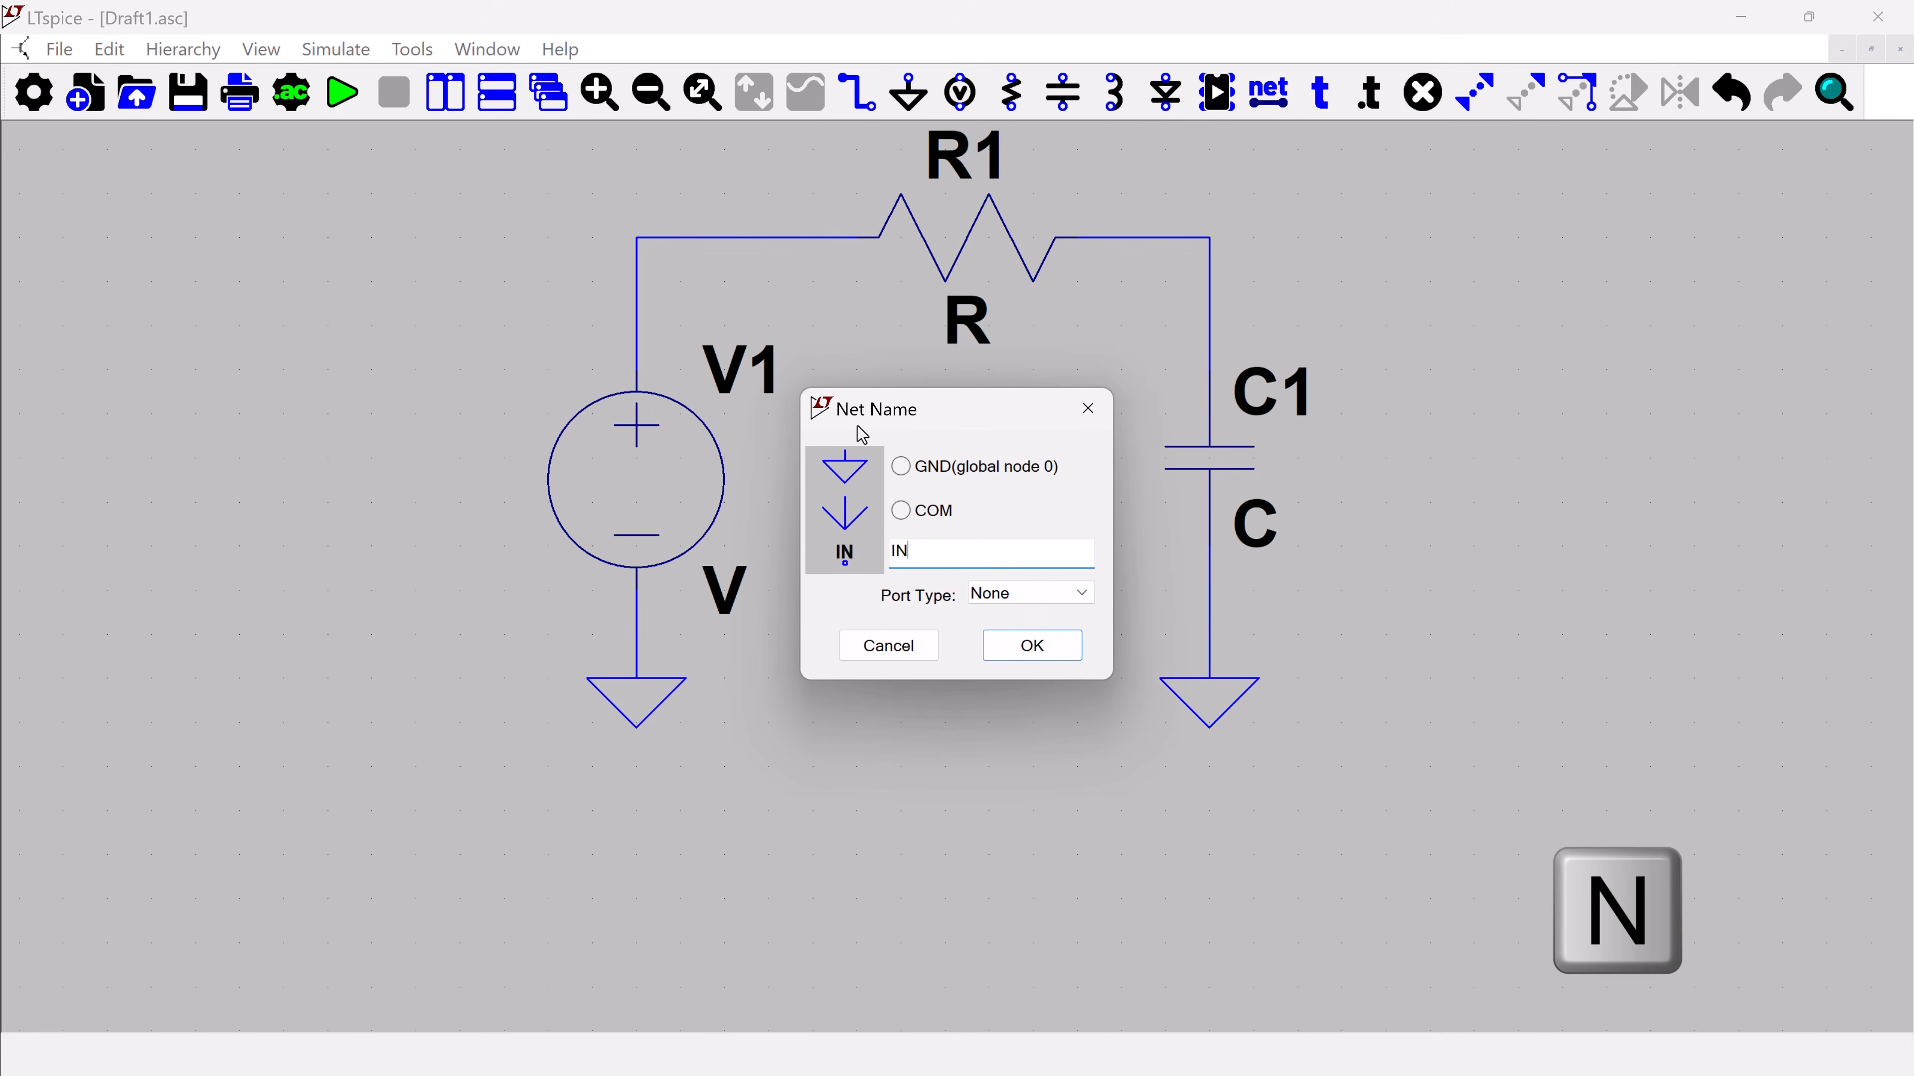
click(1062, 647)
click(637, 238)
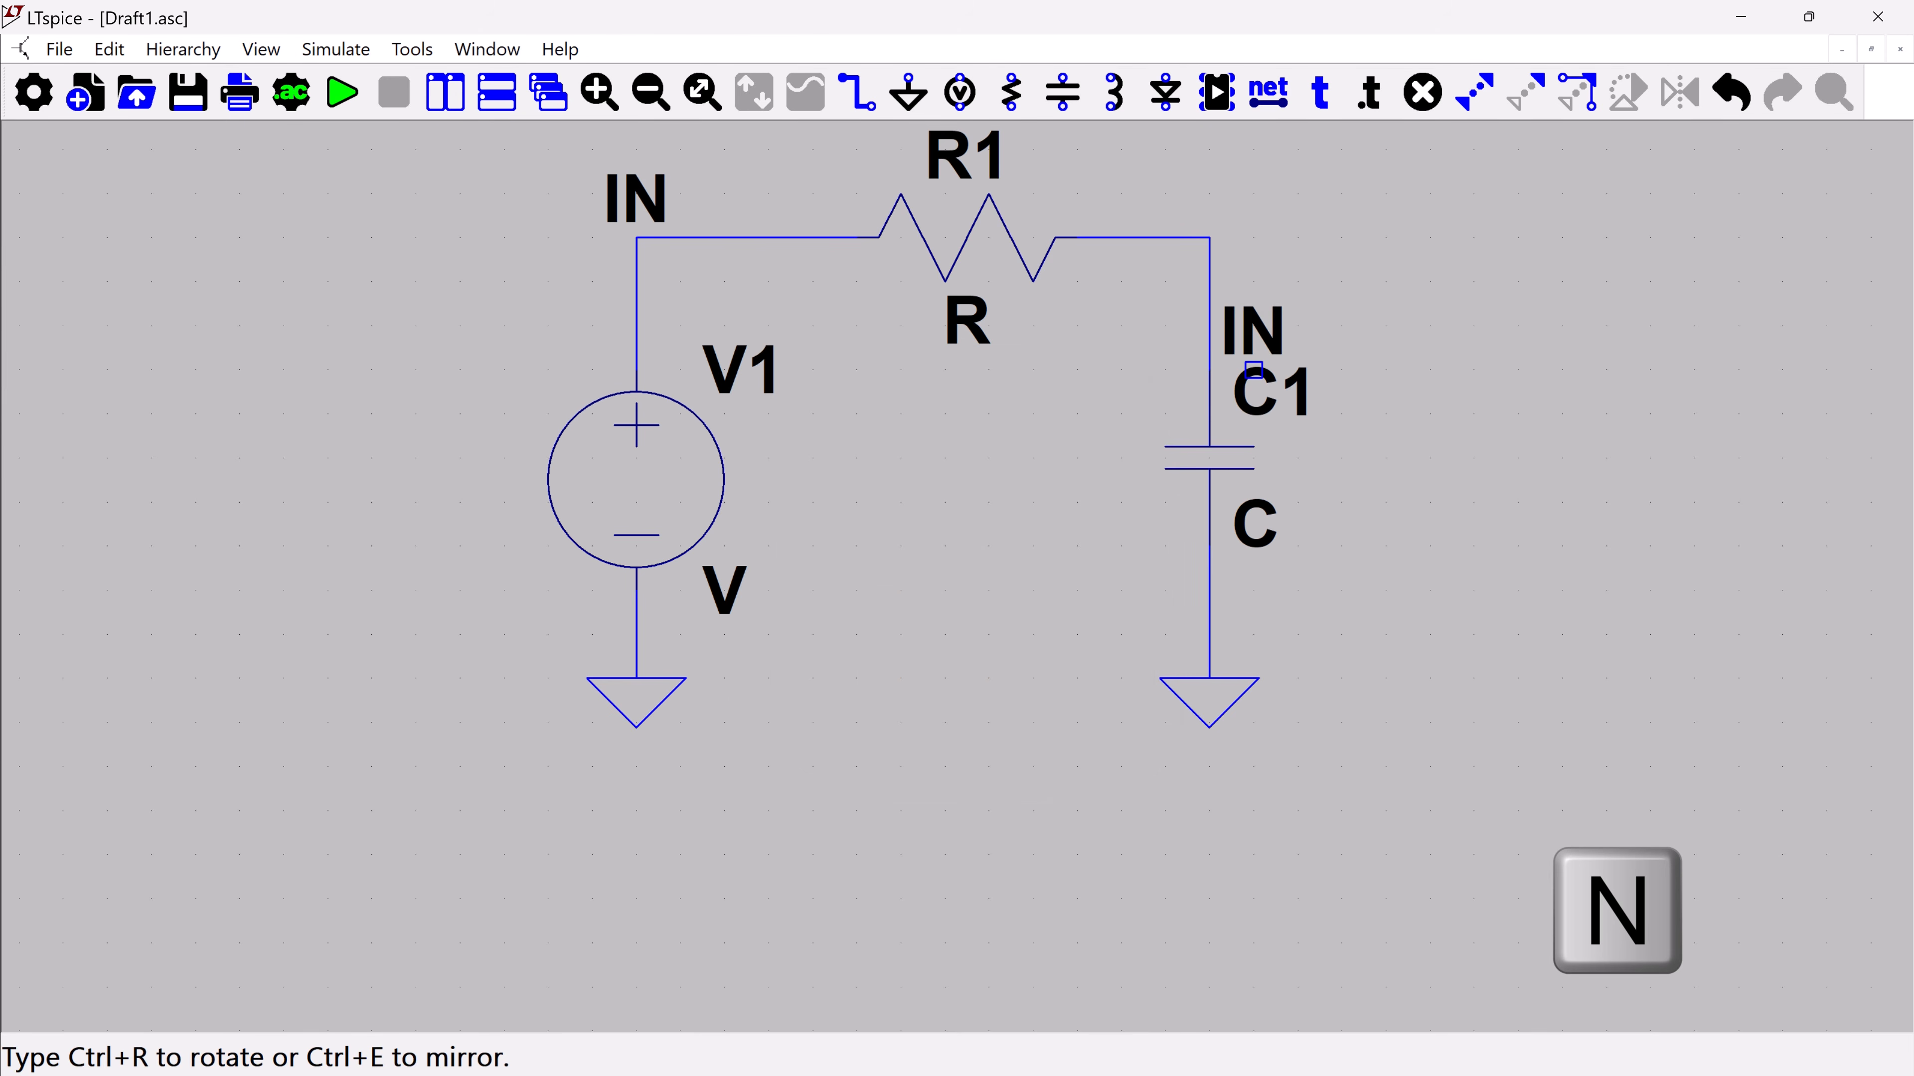
right_click(1215, 329)
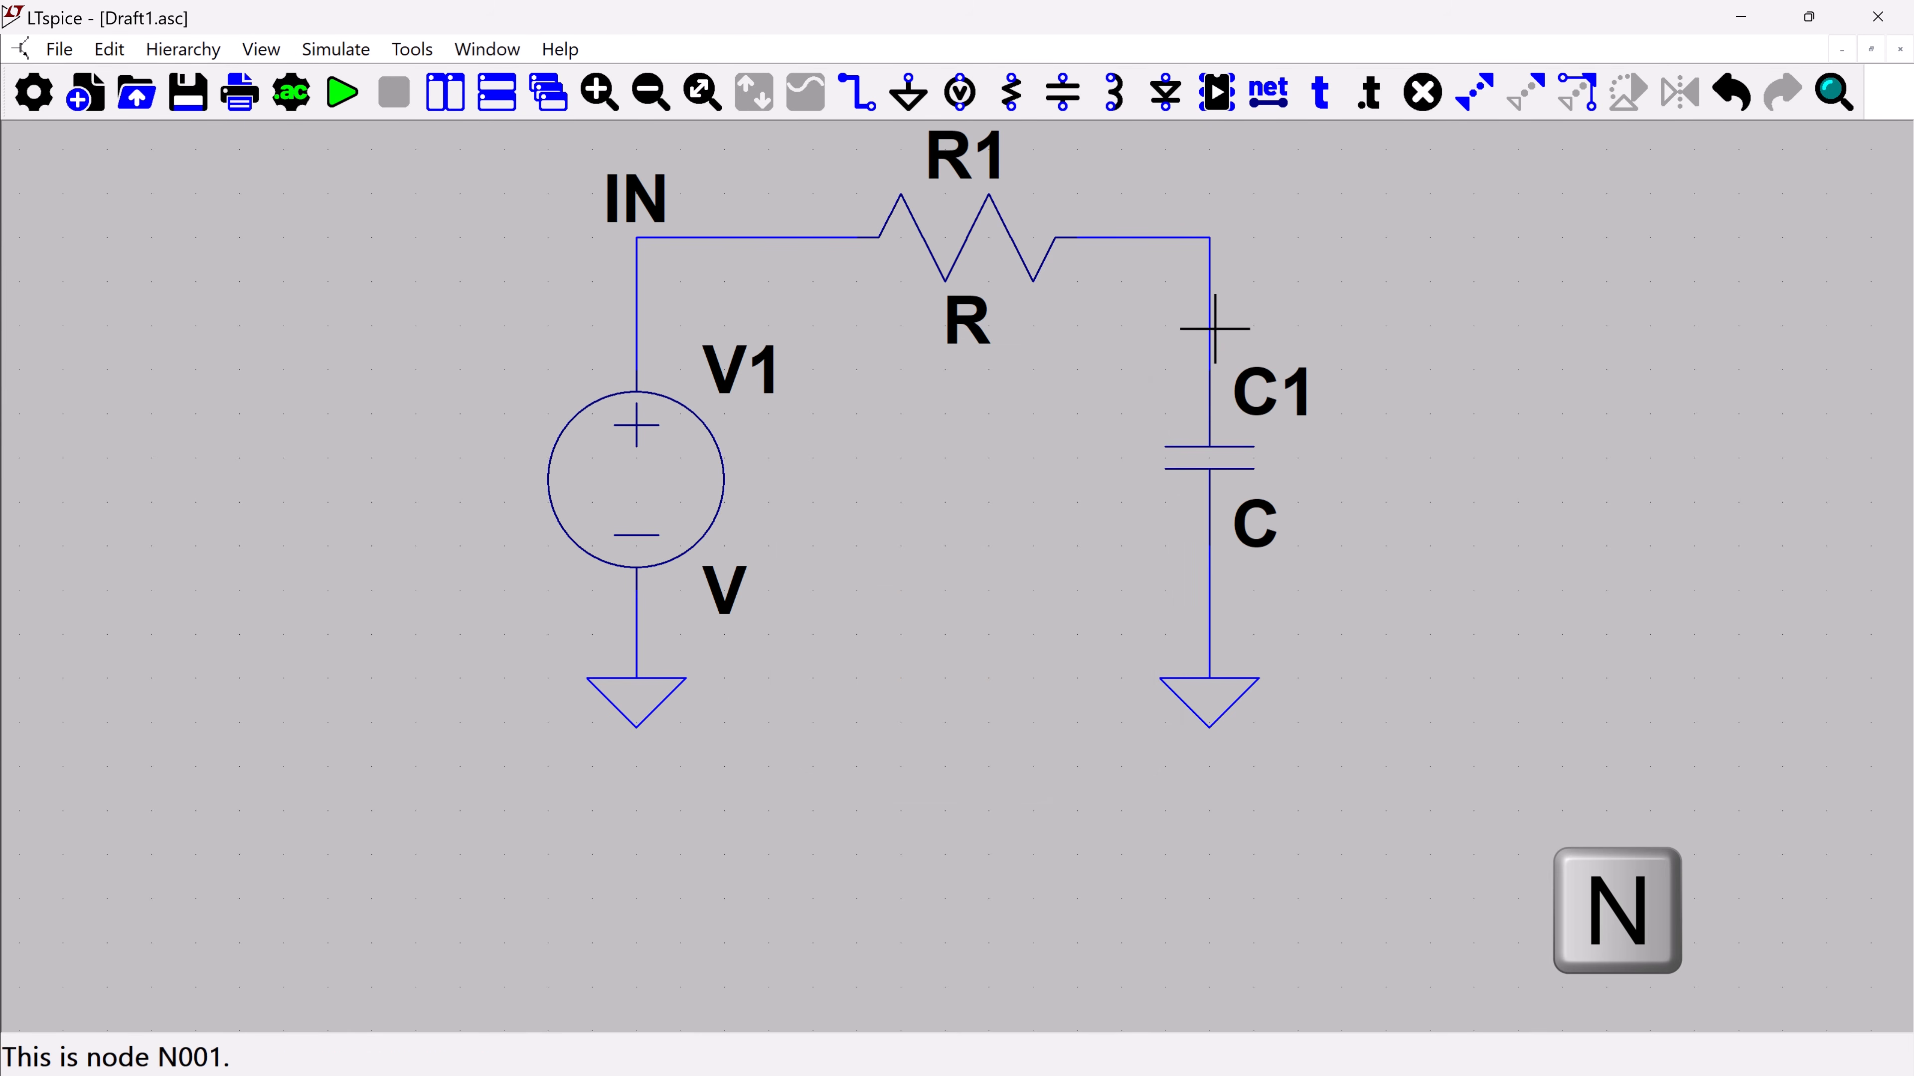
Label the net at the corner between R1 and C1 as OUT
key(n)
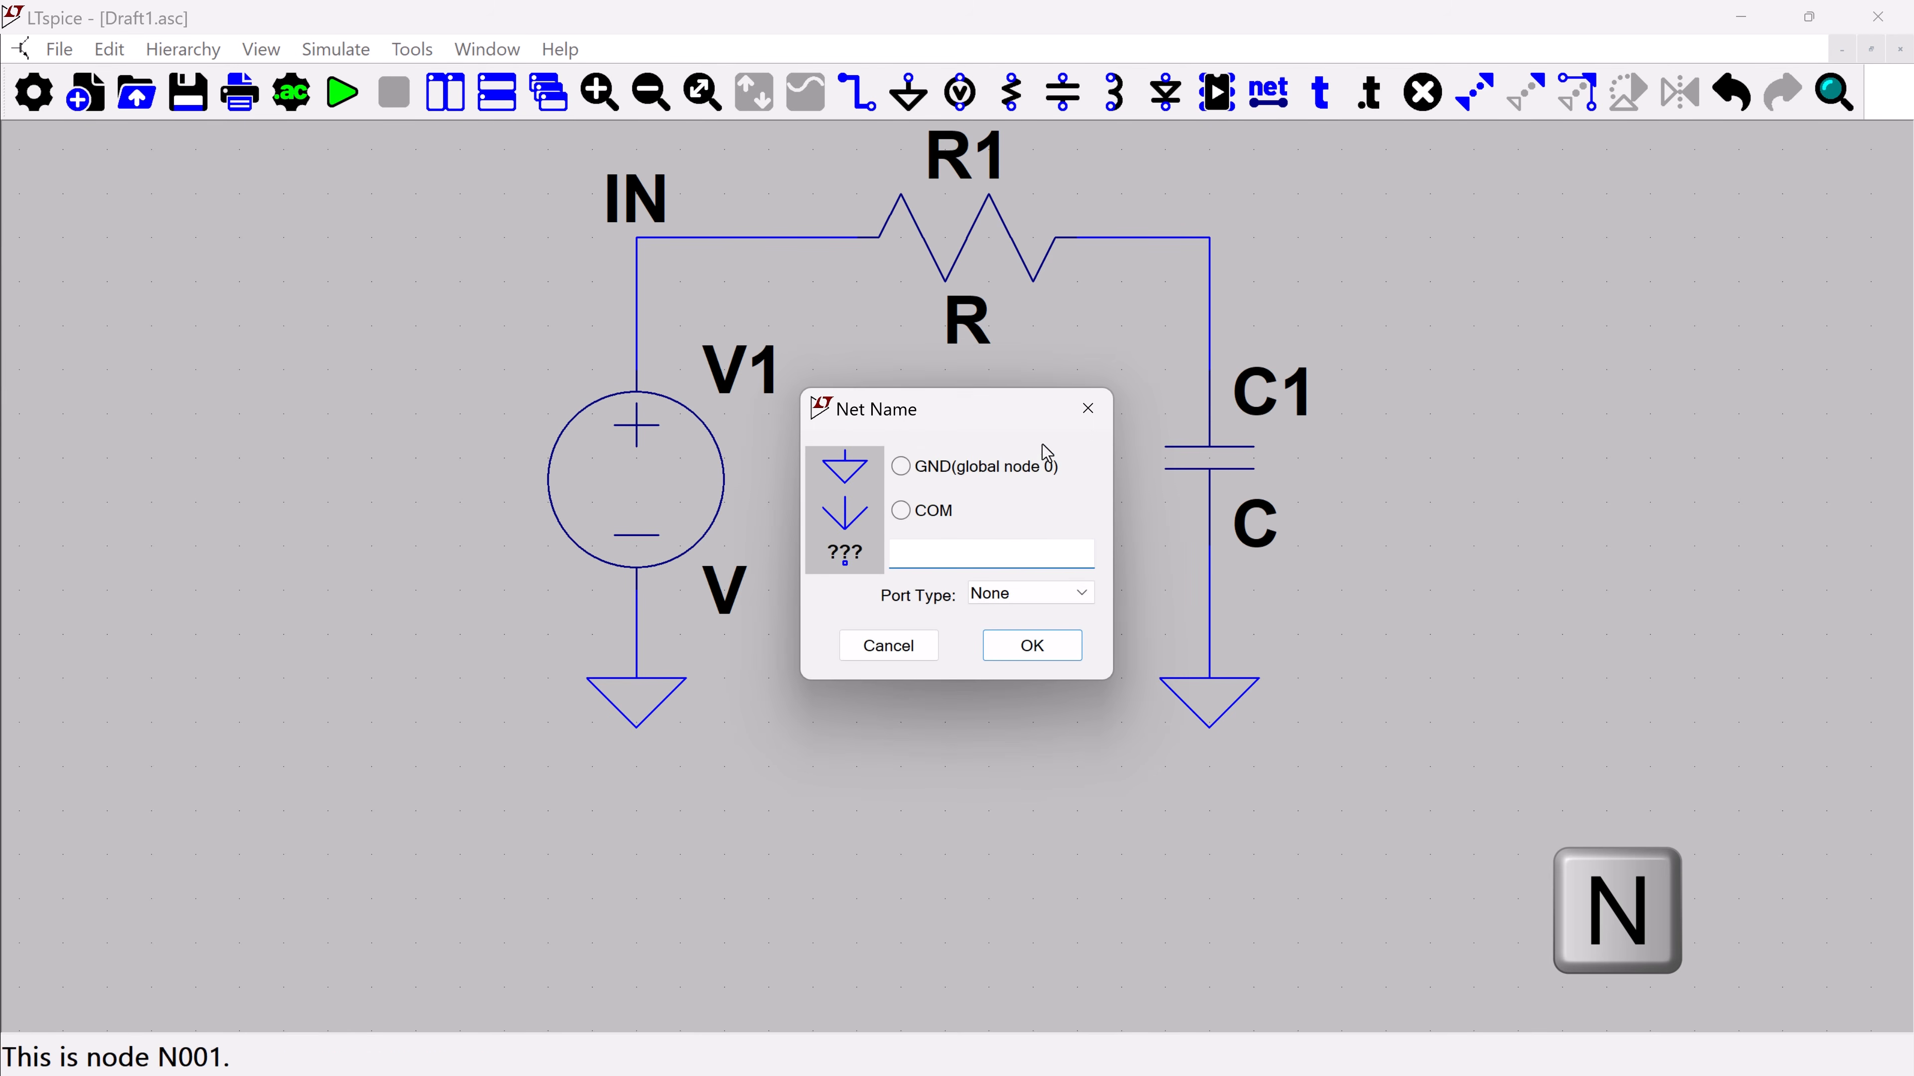
text(OUT)
click(1033, 646)
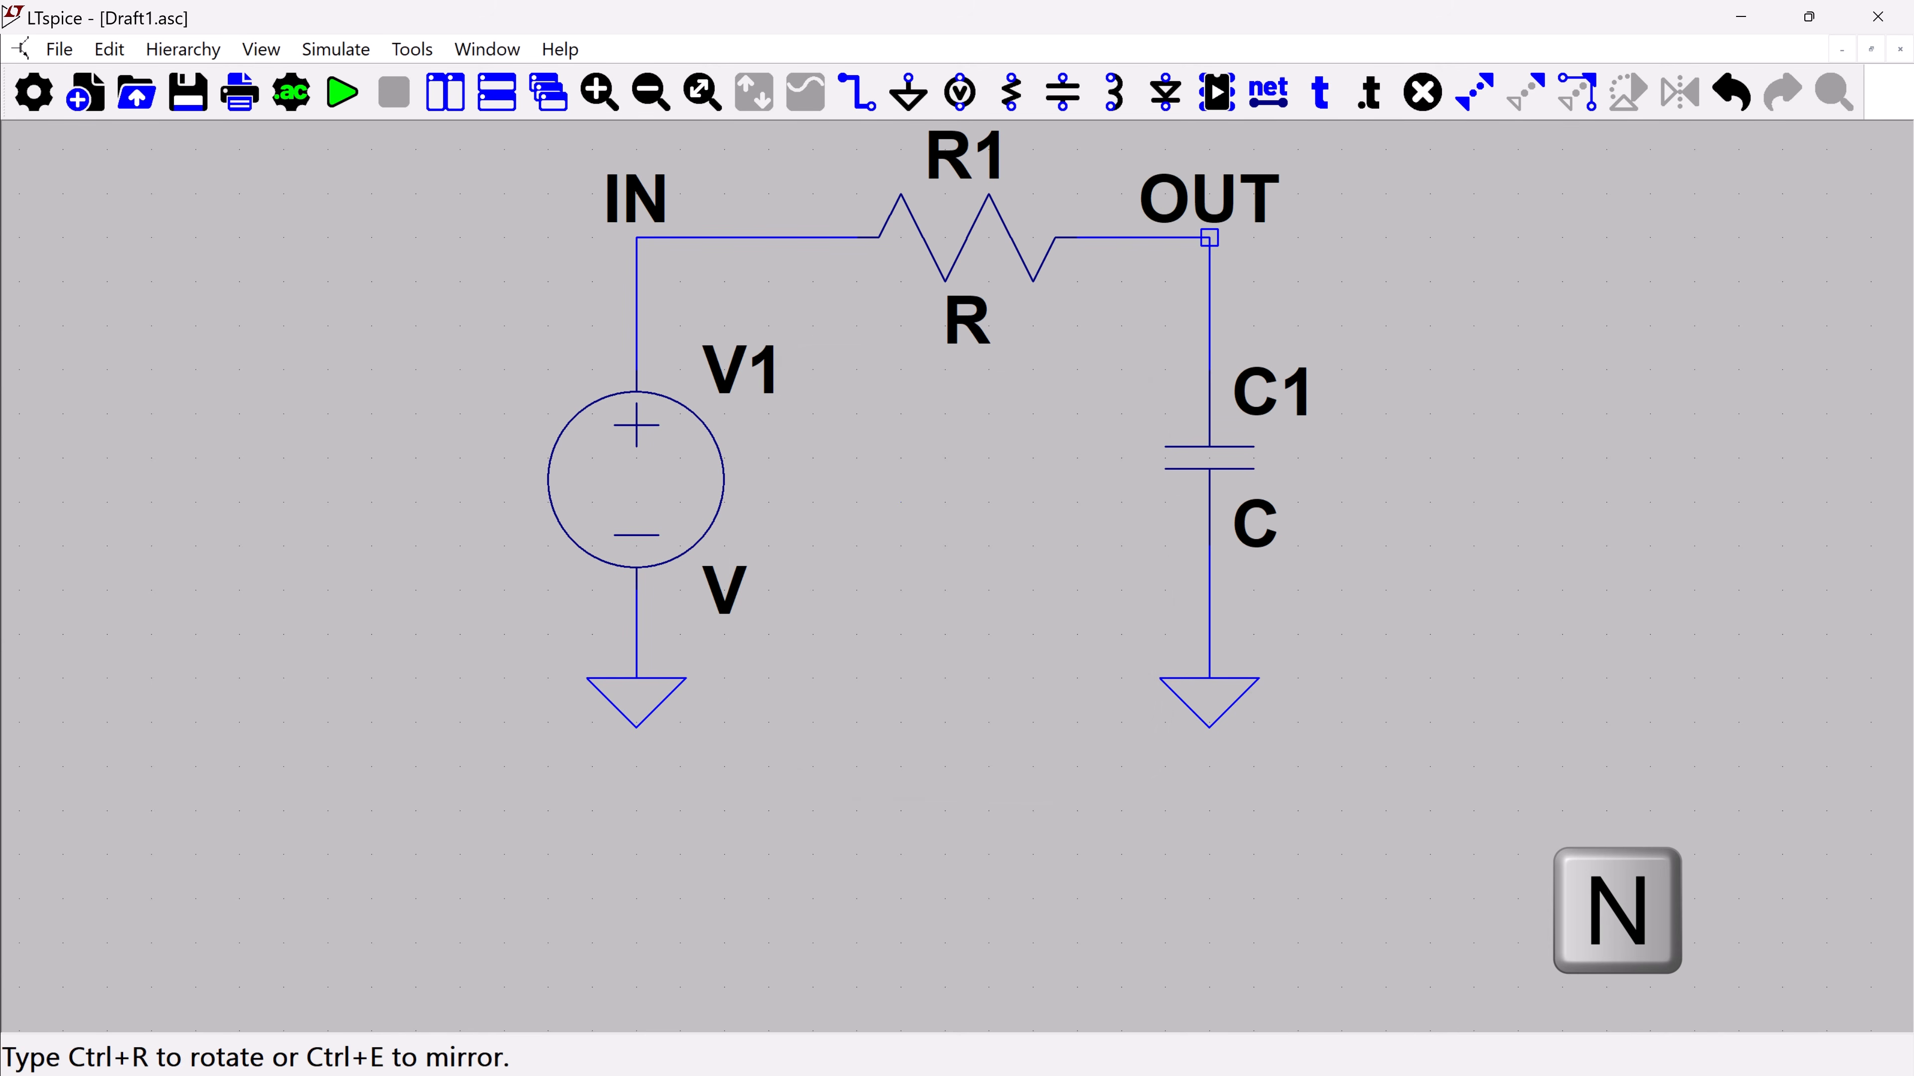
click(1209, 238)
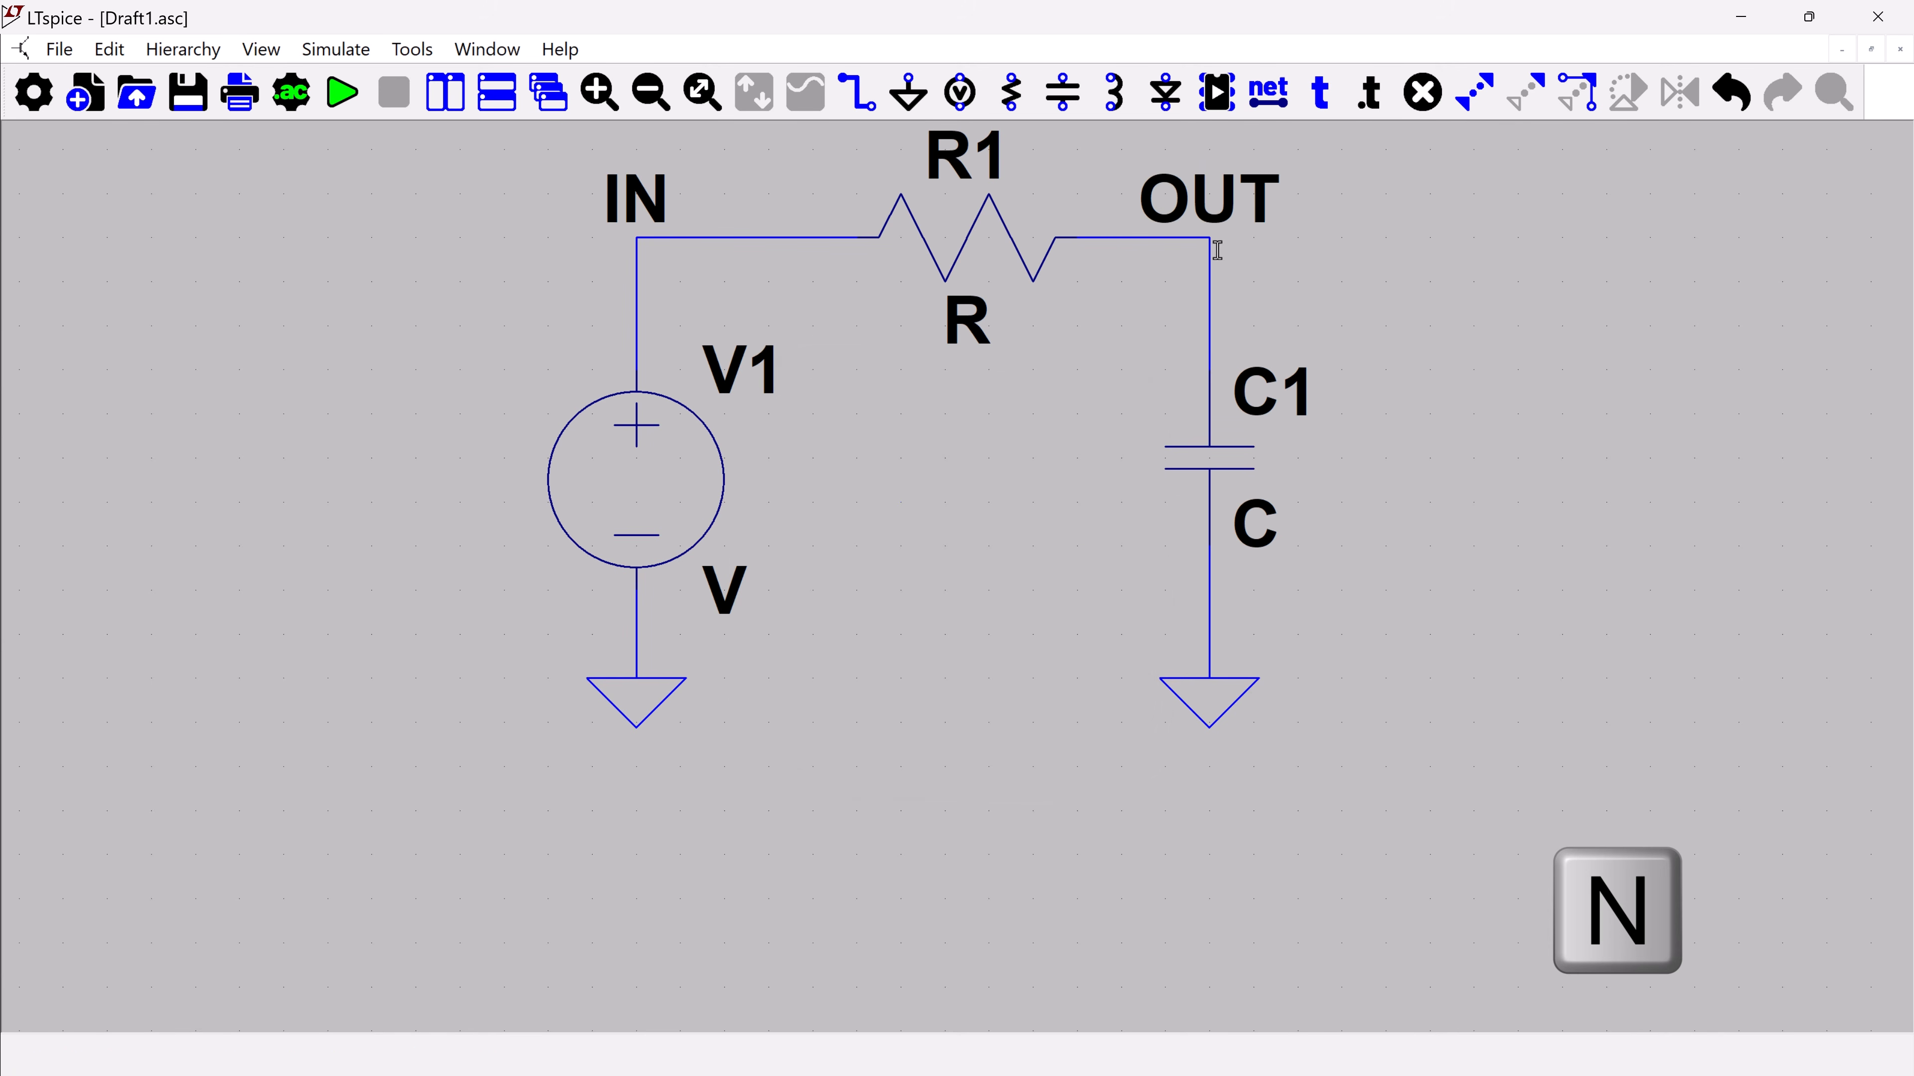
Set the value of resistor R1 to 10k
right_click(969, 328)
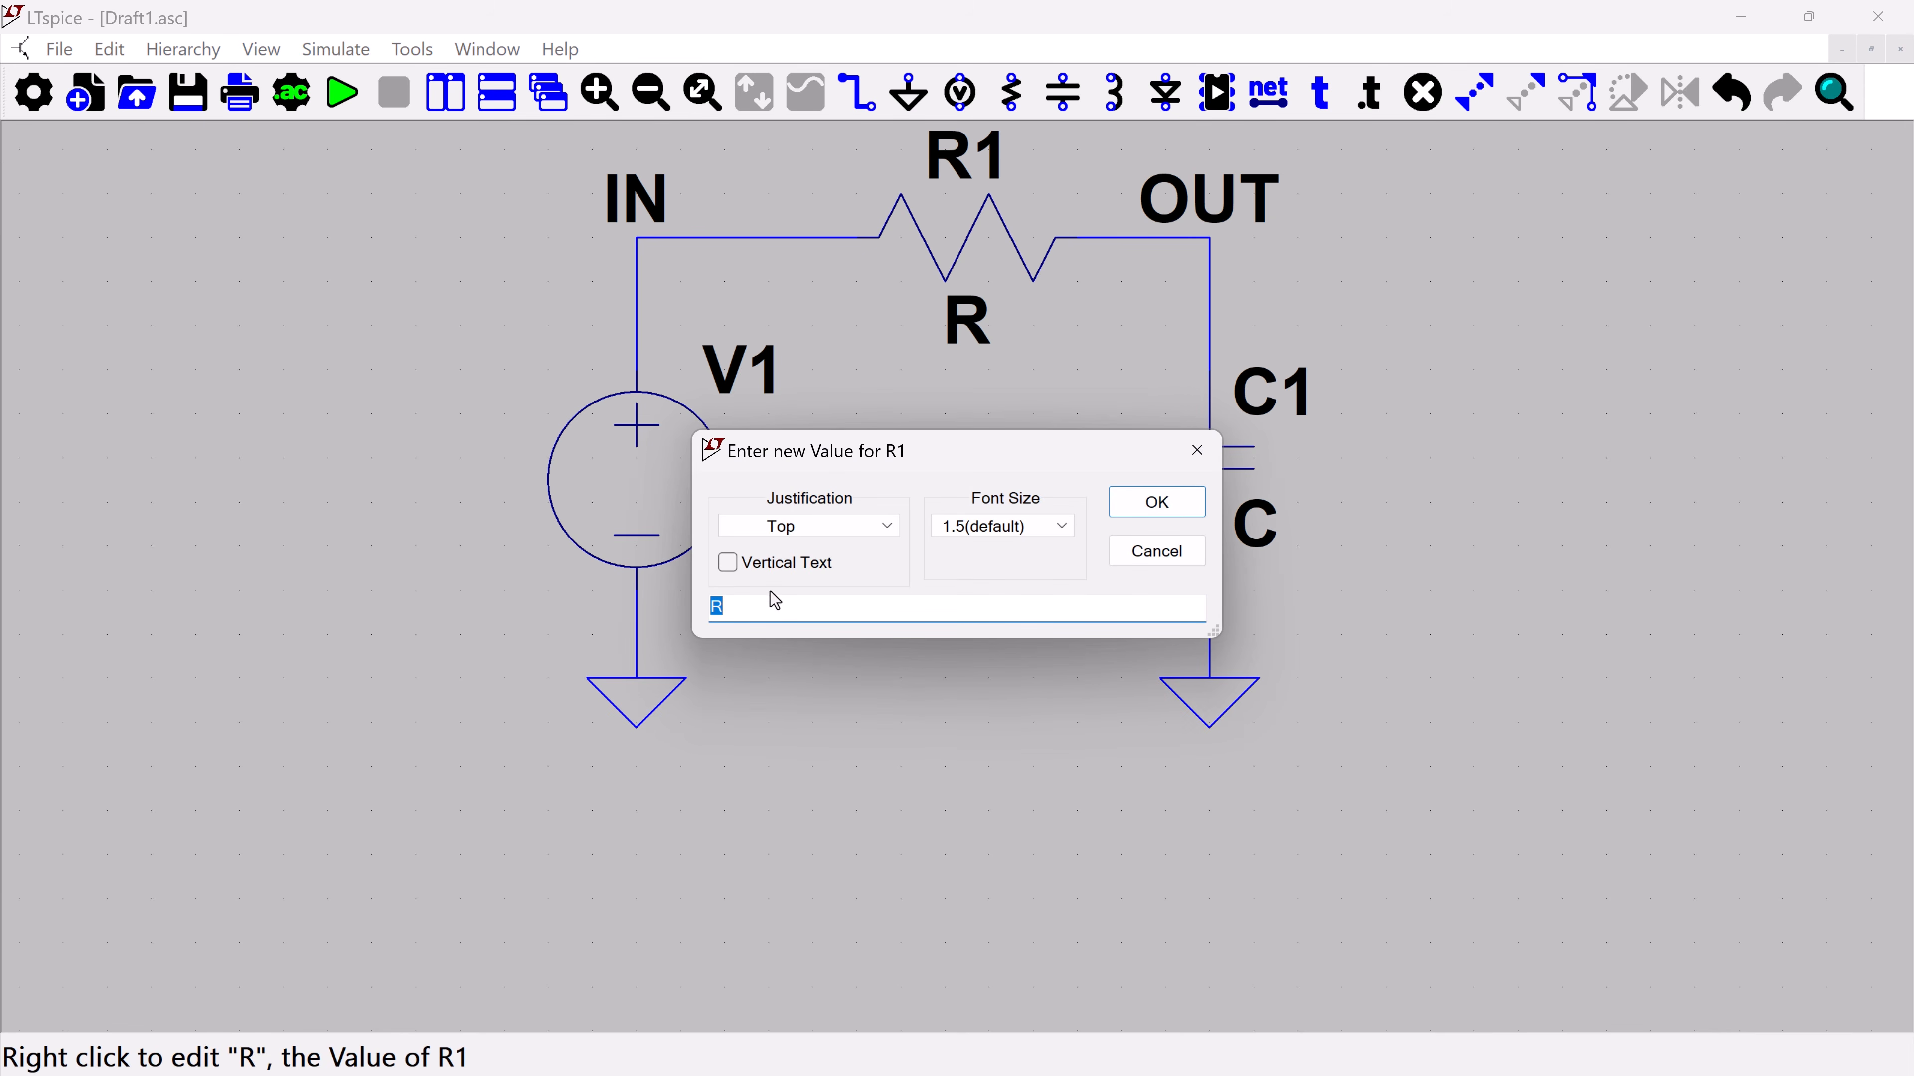
text(10k)
key(Return)
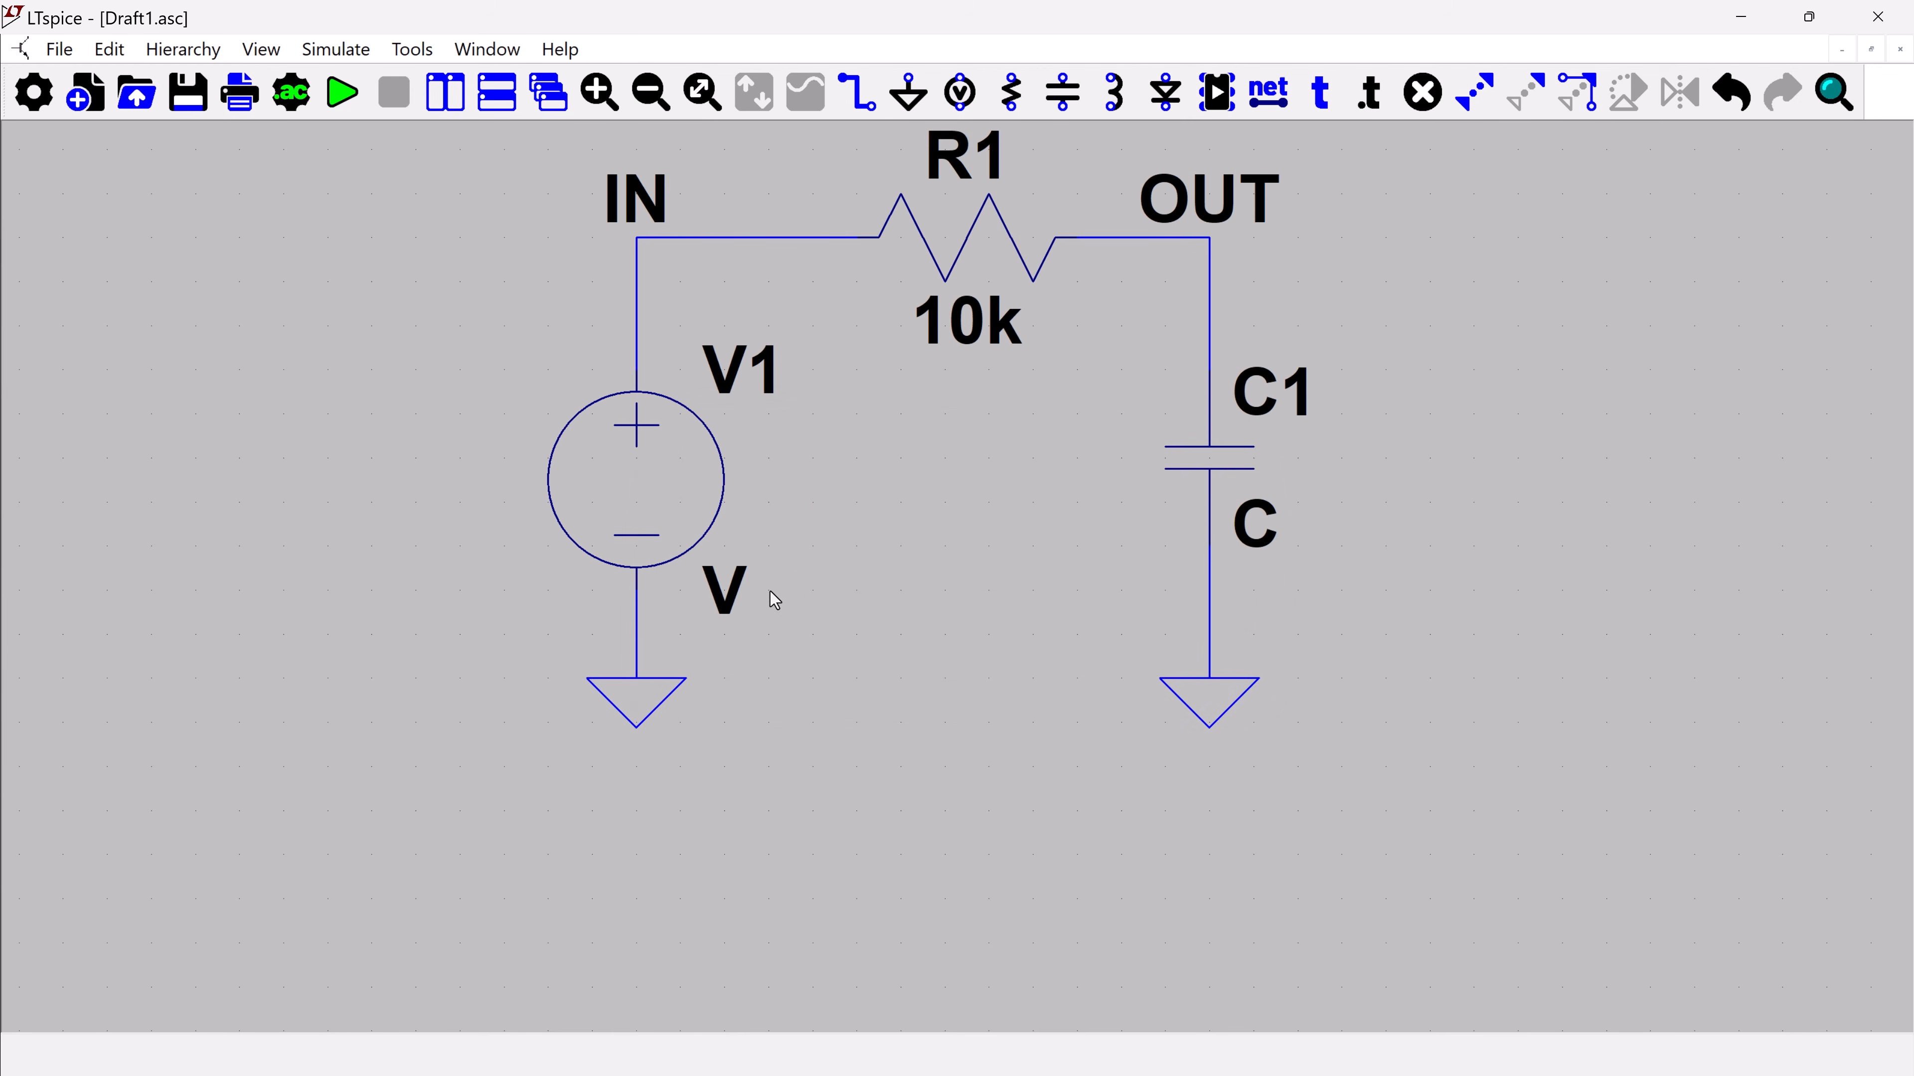
Set the value of capacitor C1 to .1u
right_click(1265, 531)
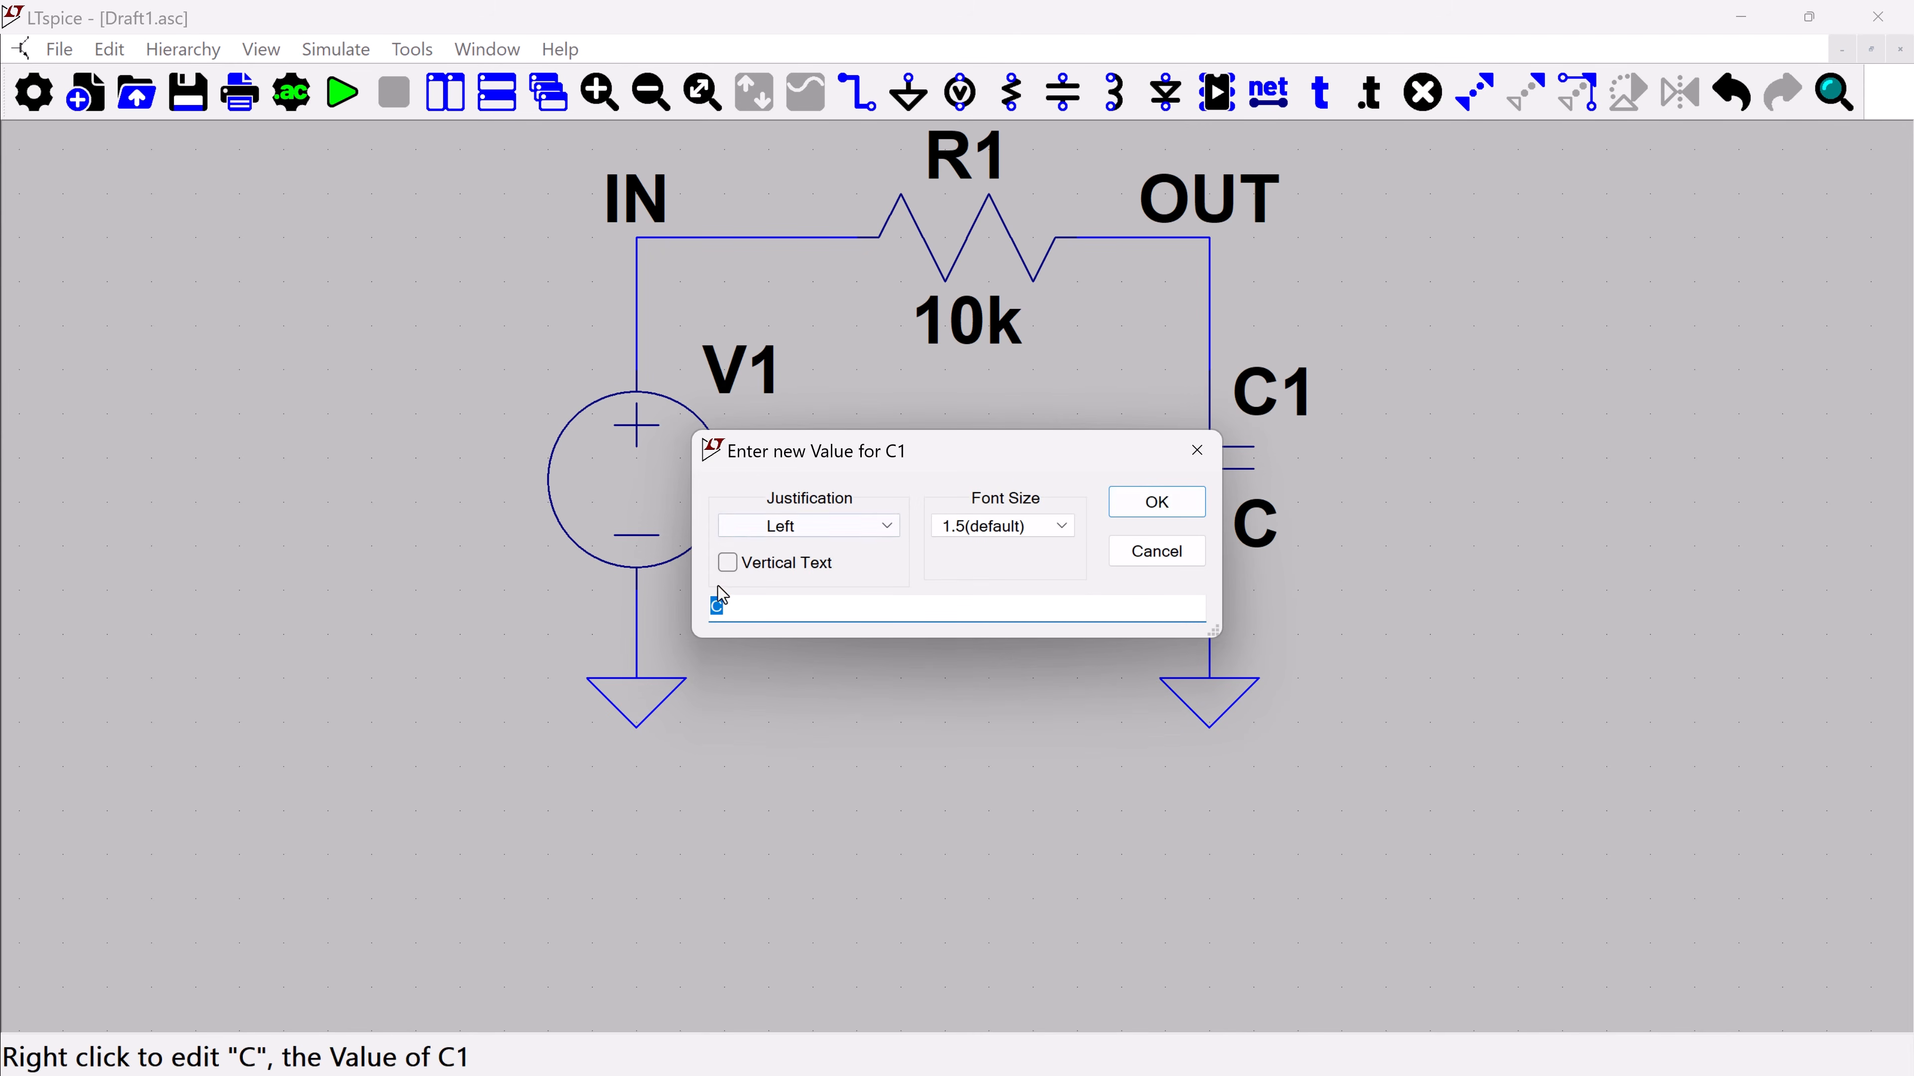
click(730, 607)
key(BackSpace)
text(.1u)
key(Return)
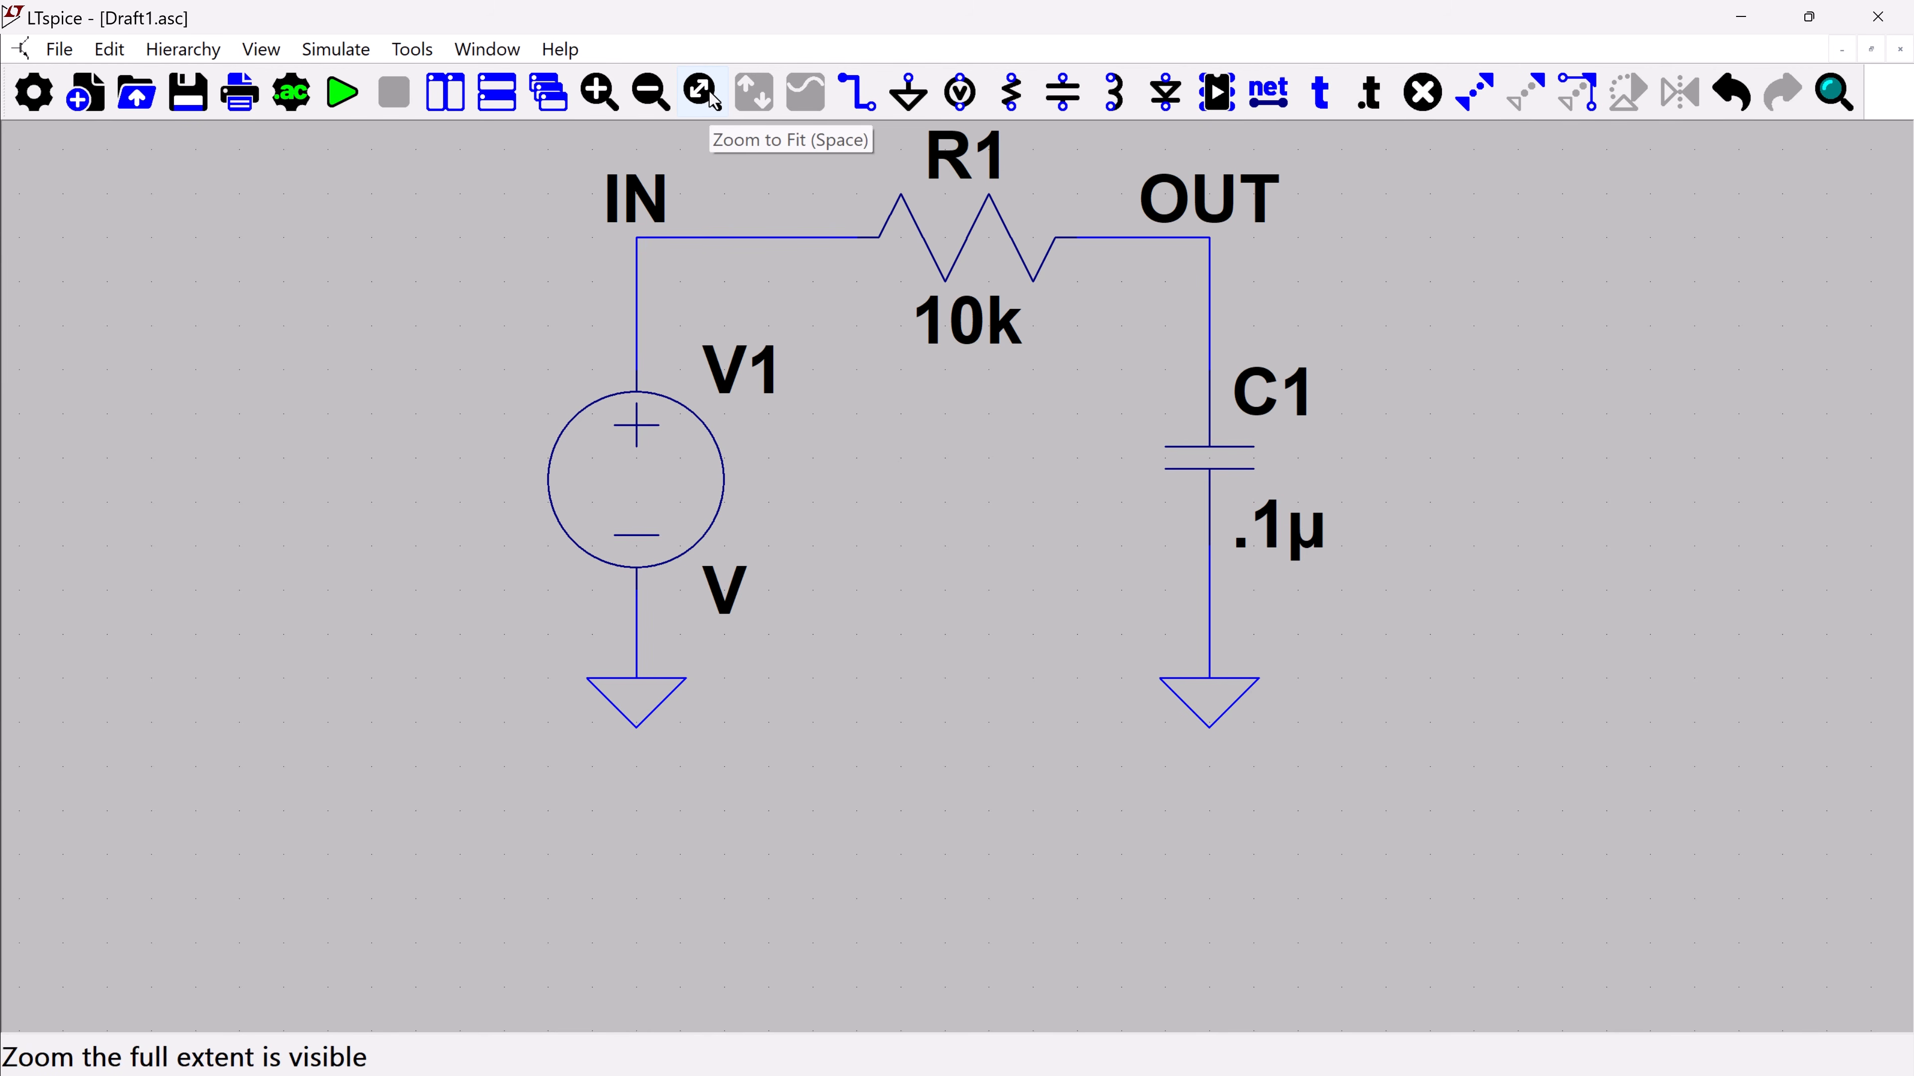
key(space)
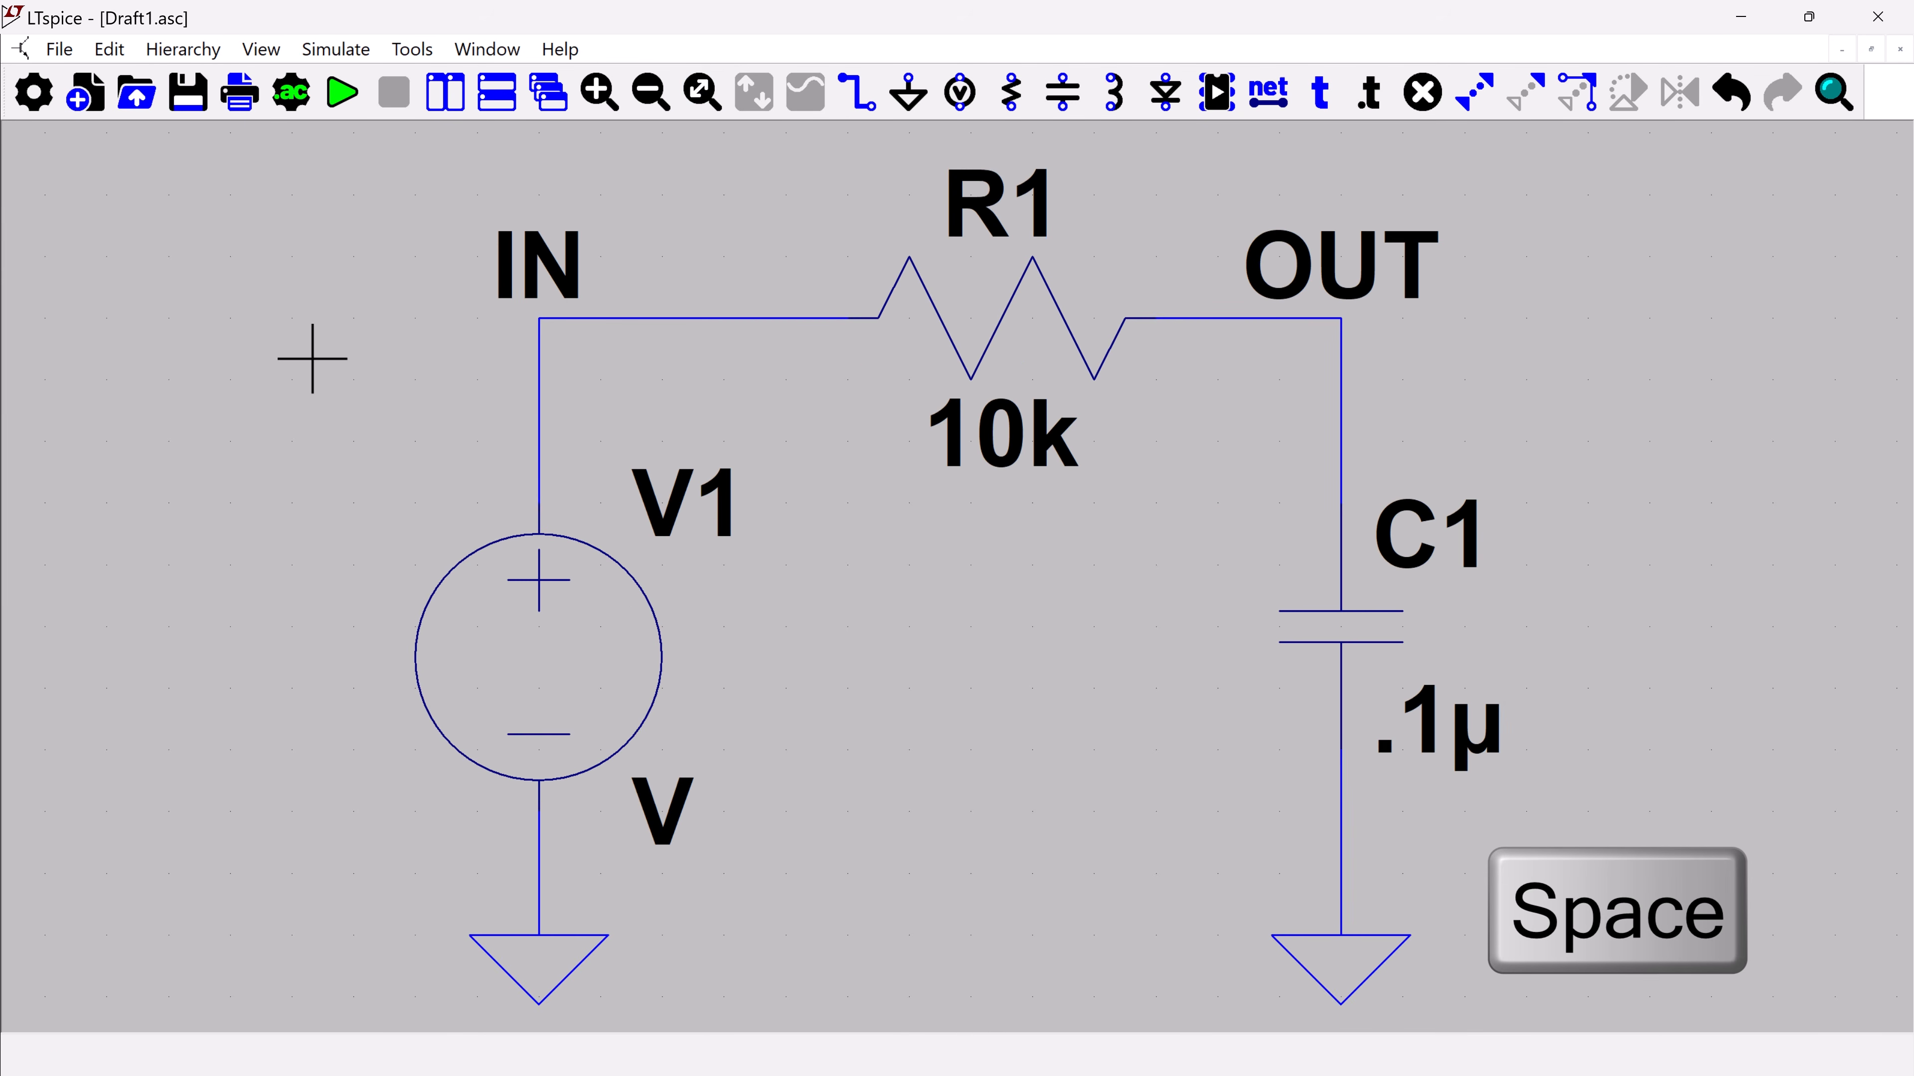